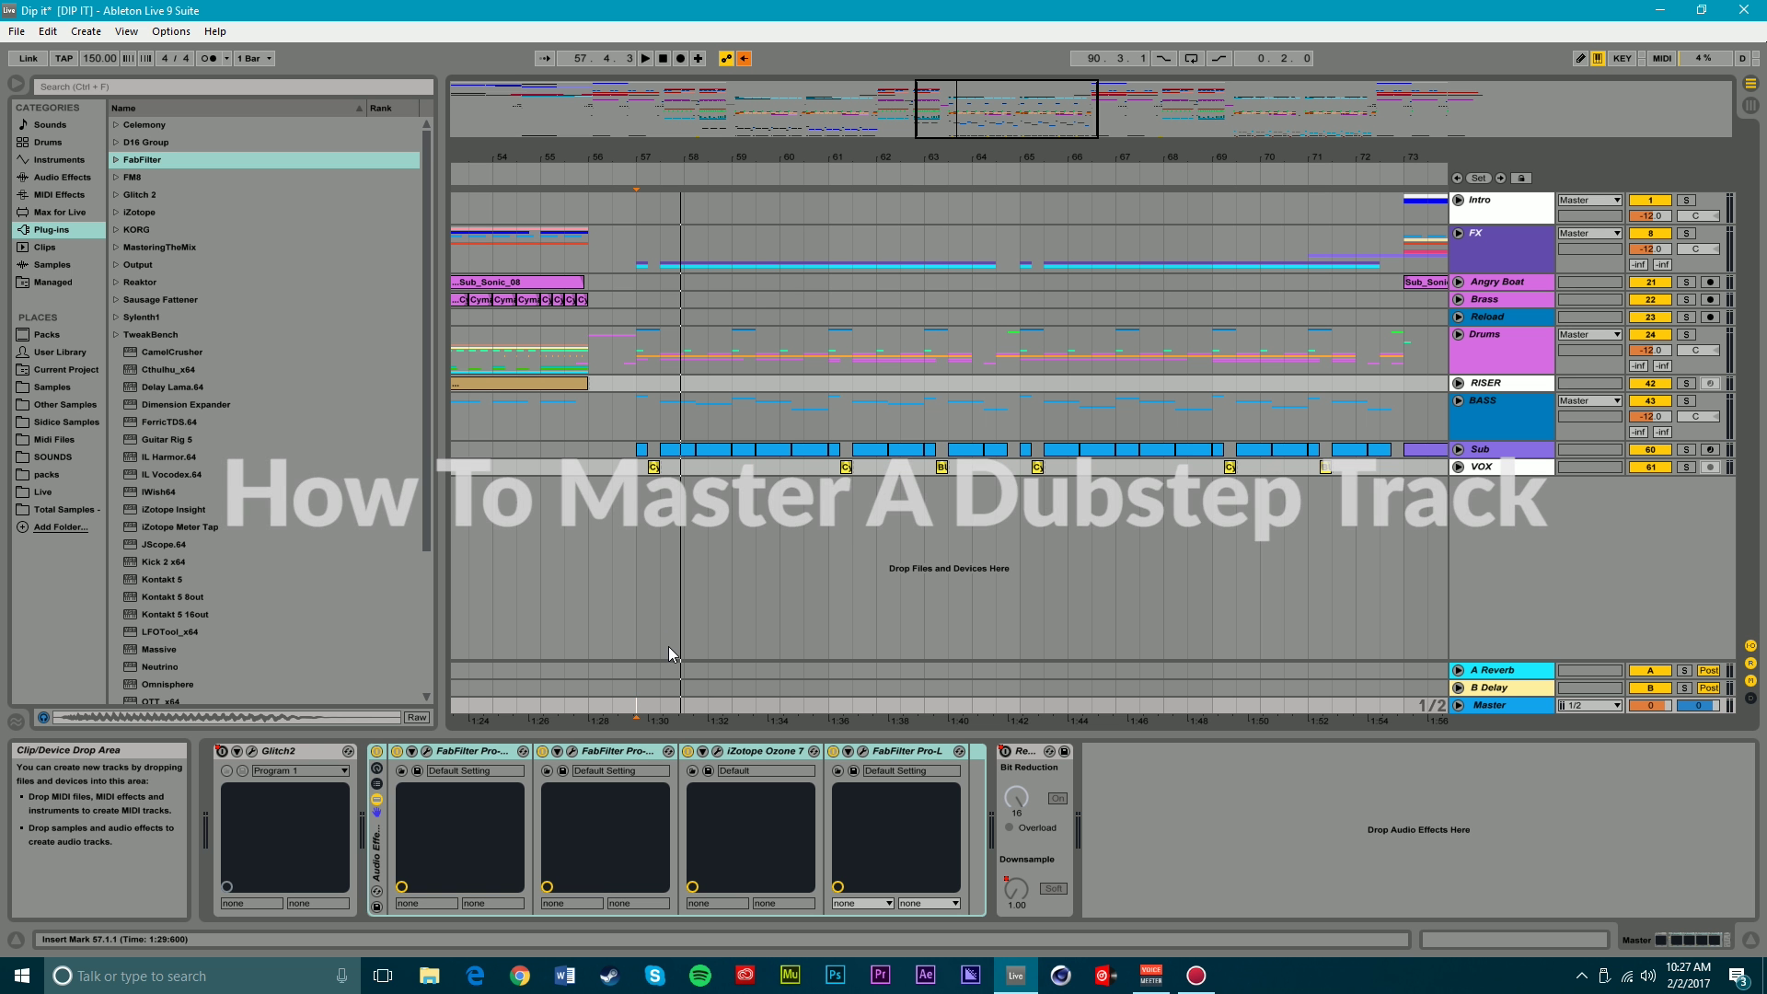
- Play the drop from bar 57 and delete the existing mastering effect rack from the Master track
{"action": "left_click", "coordinate": [633, 707]}
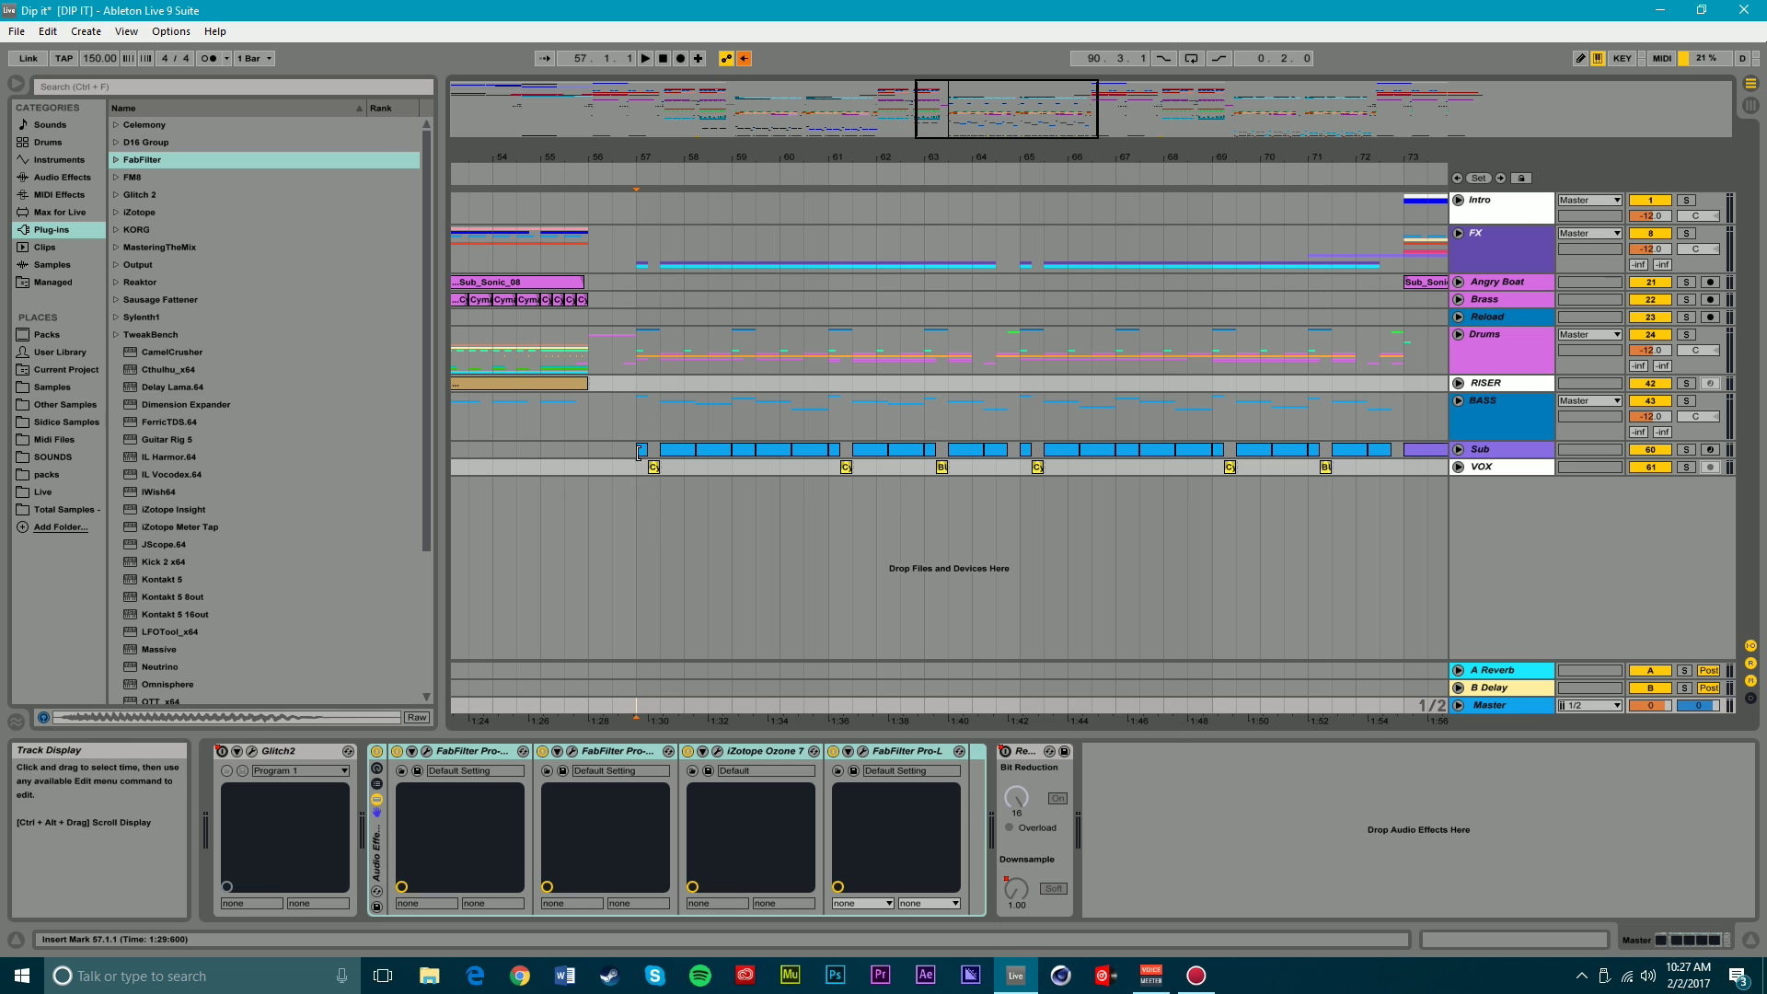
{"action": "key", "text": "space"}
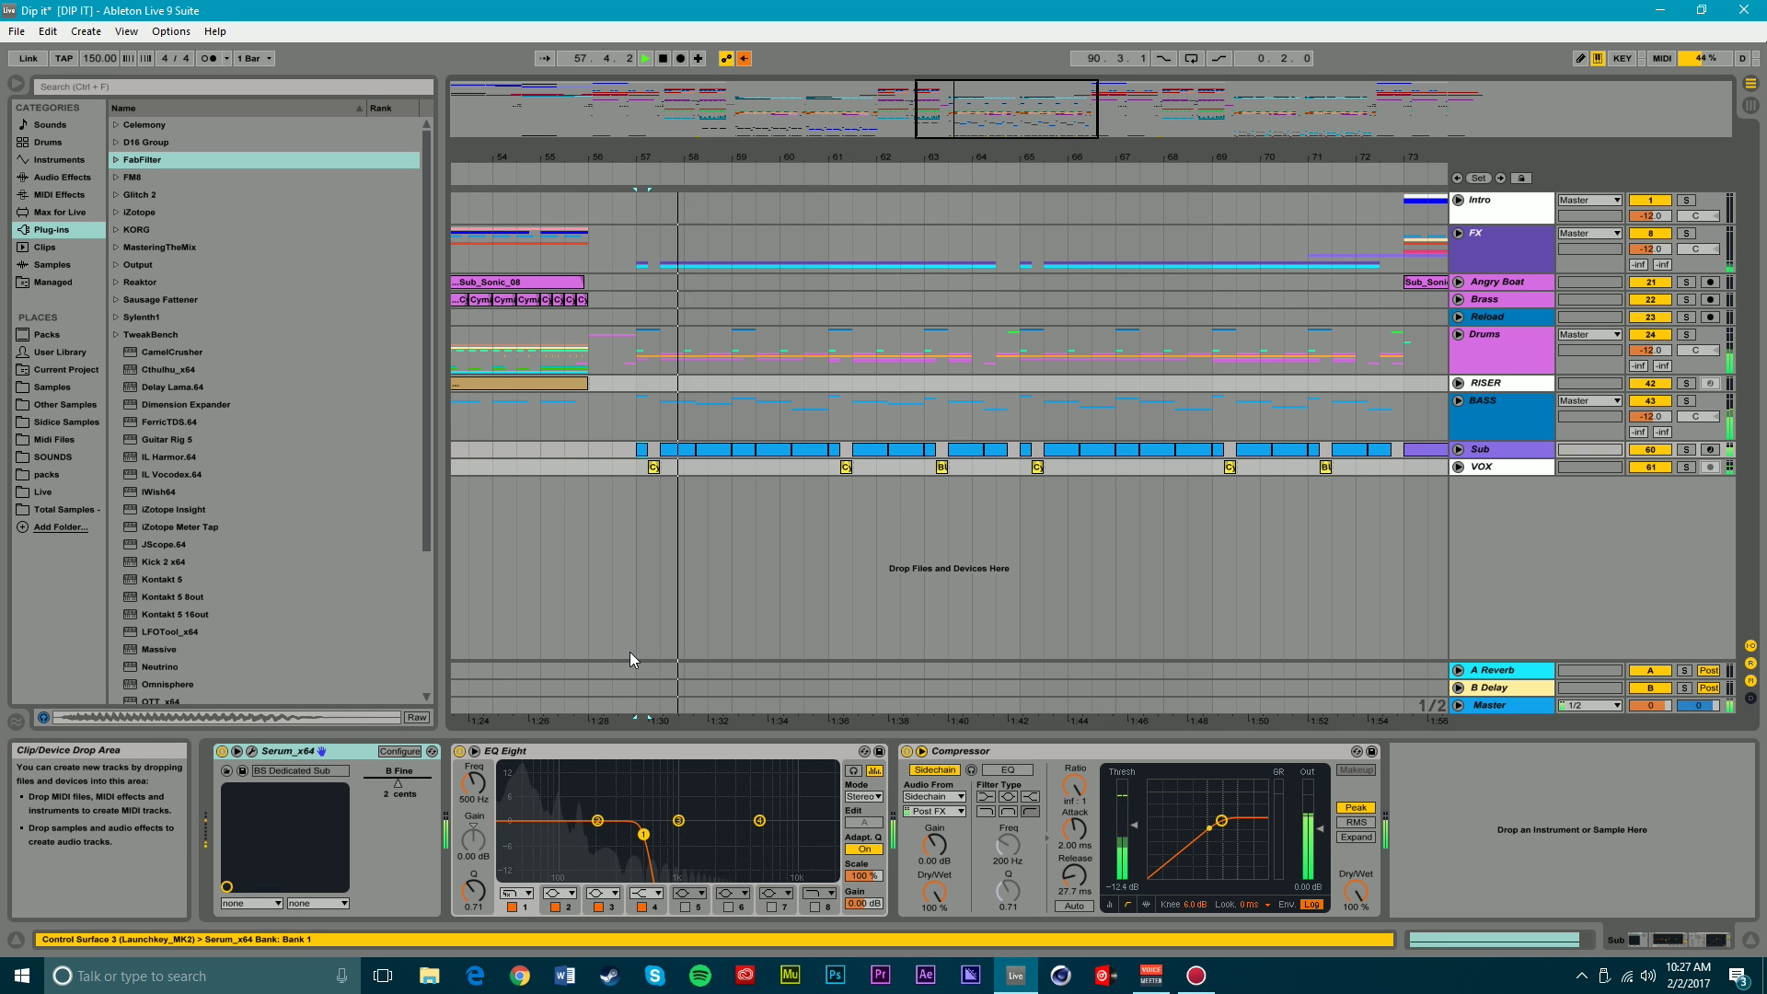
{"action": "key", "text": "space"}
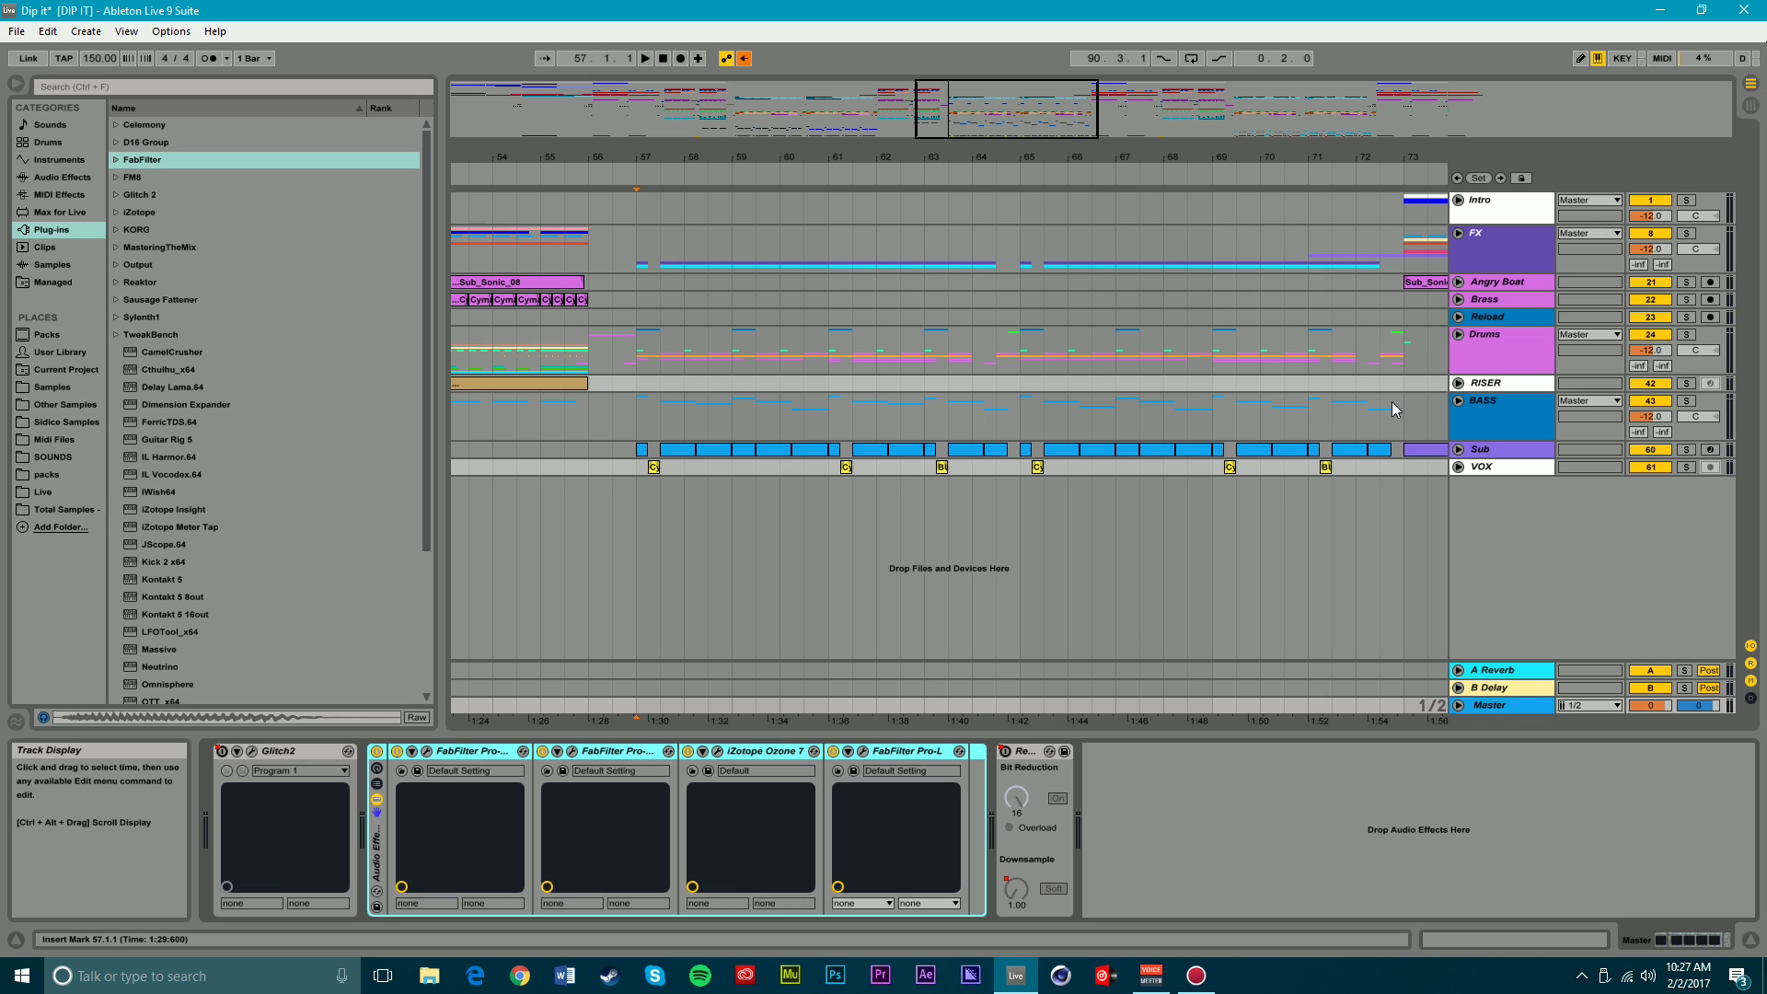
{"action": "key", "text": "Delete"}
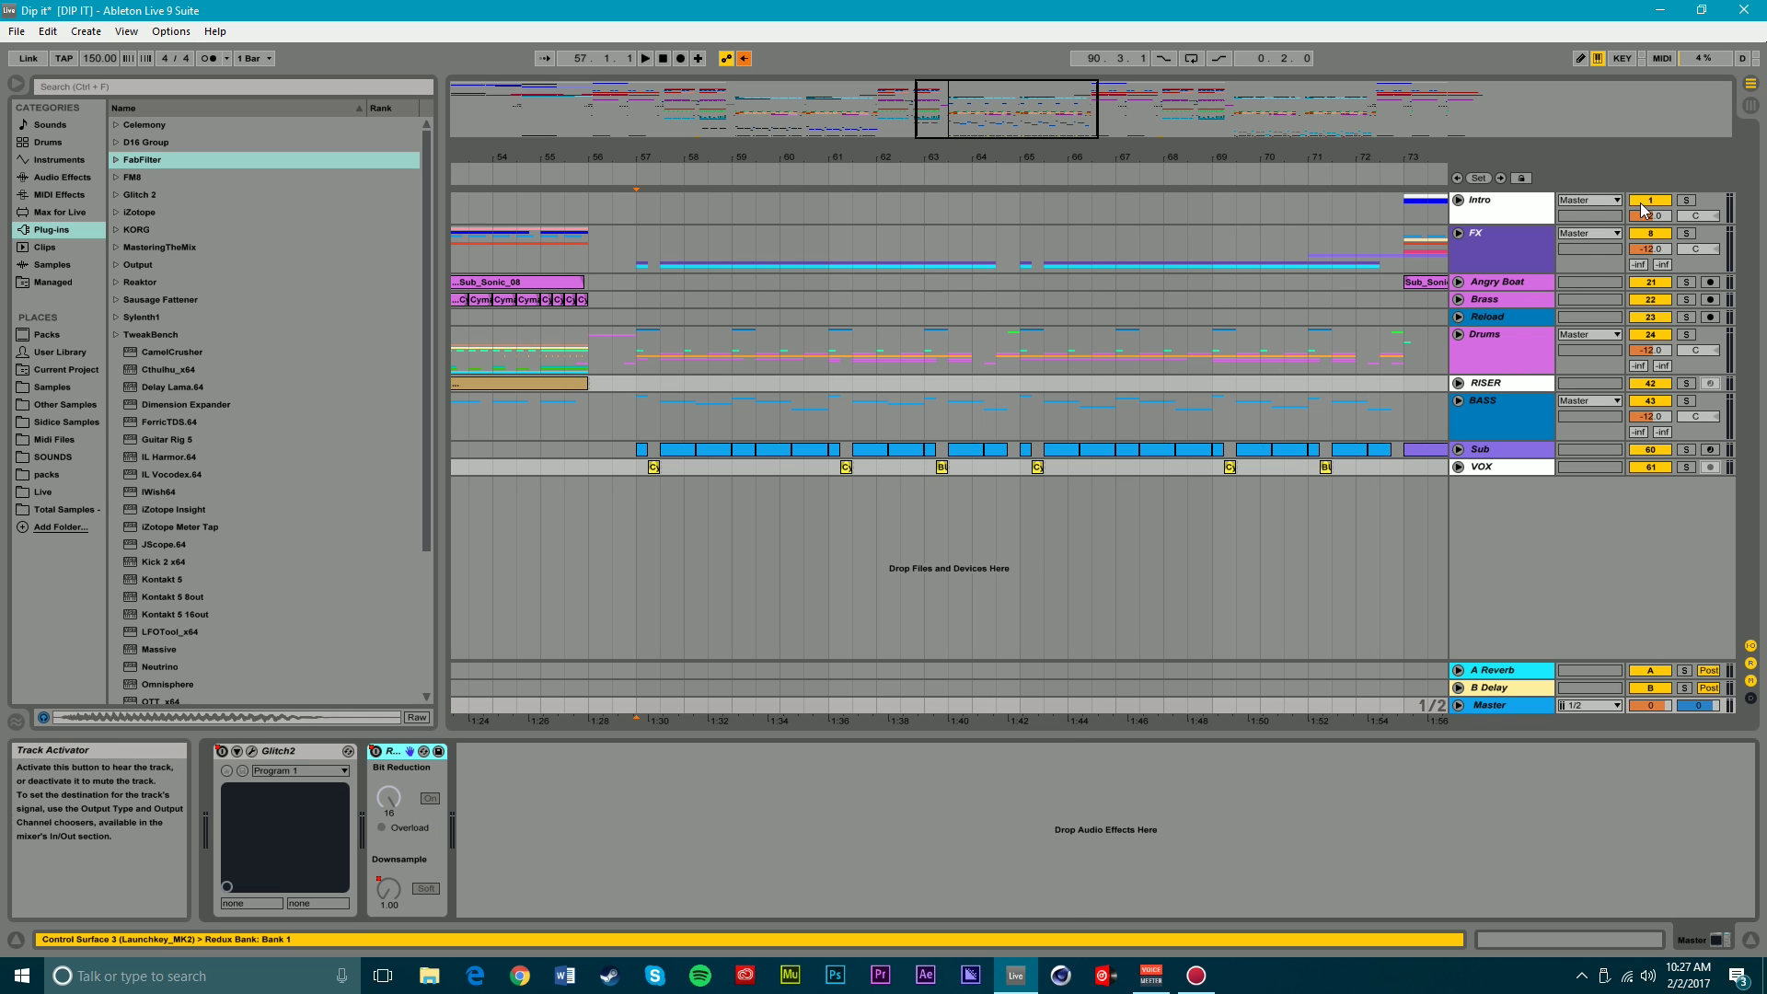
- Reset the volume of all tracks from Intro to VOX to 0 dB
{"action": "left_click", "coordinate": [1539, 204]}
{"action": "left_click", "coordinate": [1516, 466], "text": "shift"}
{"action": "left_click", "coordinate": [1653, 415]}
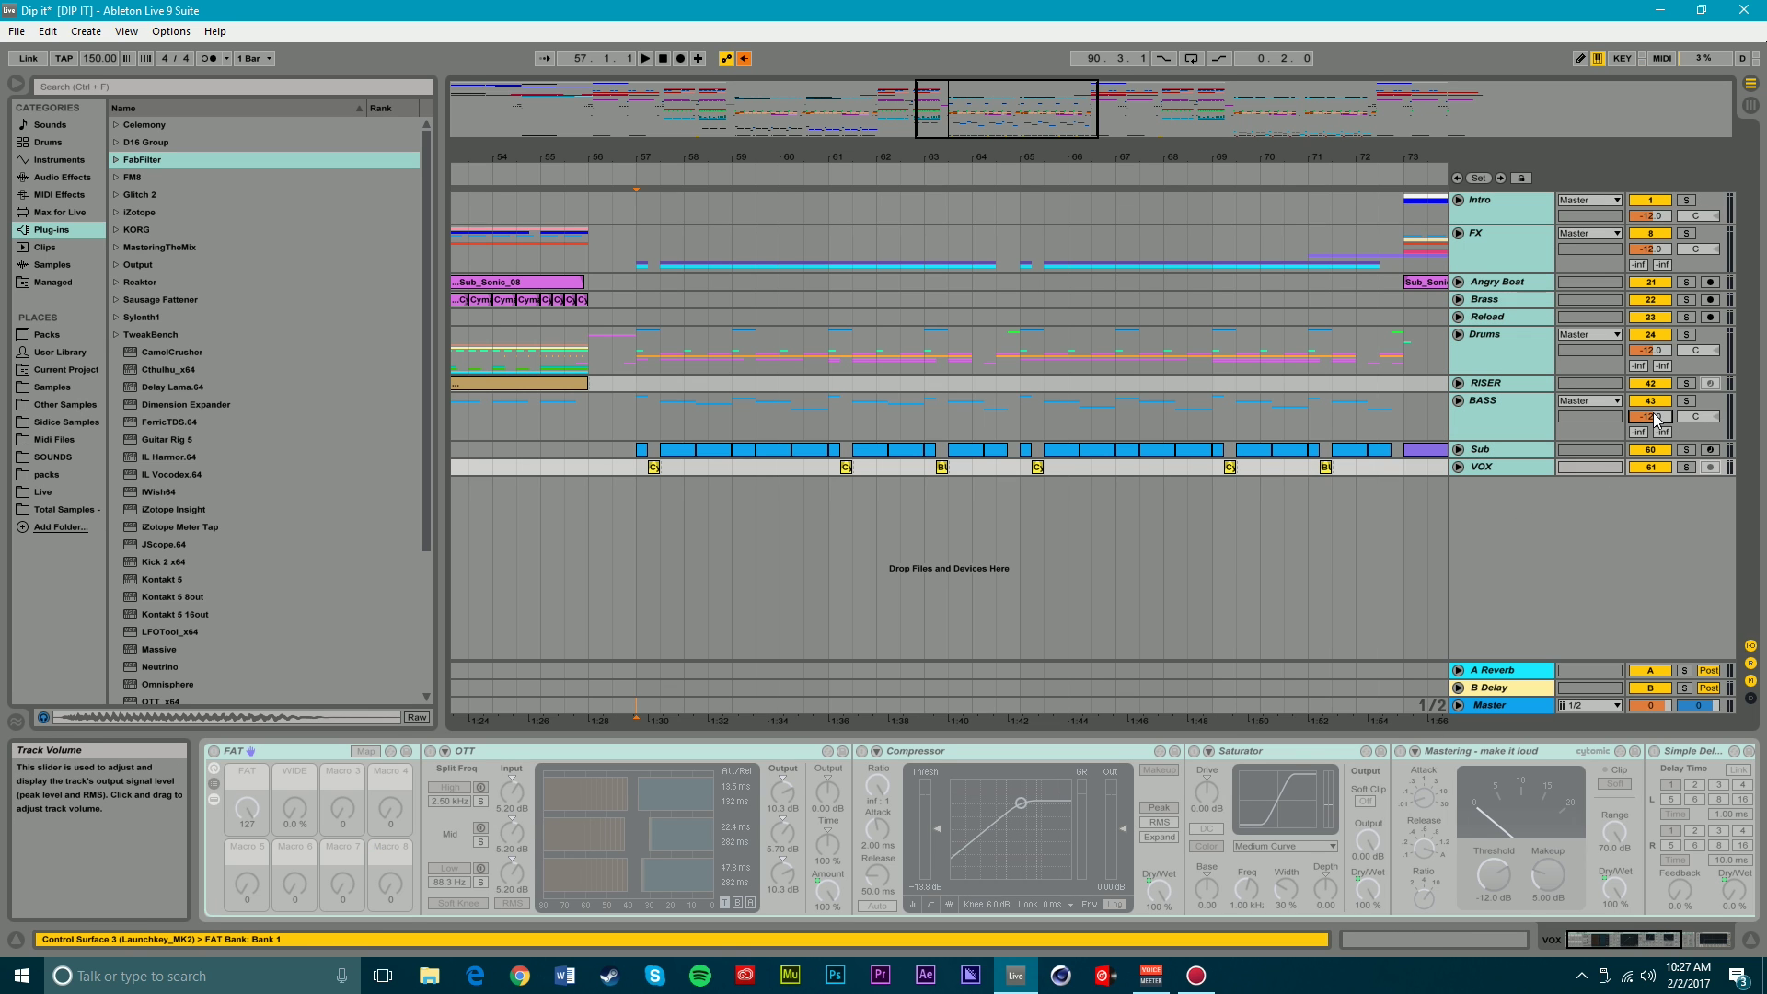
{"action": "key", "text": "Delete"}
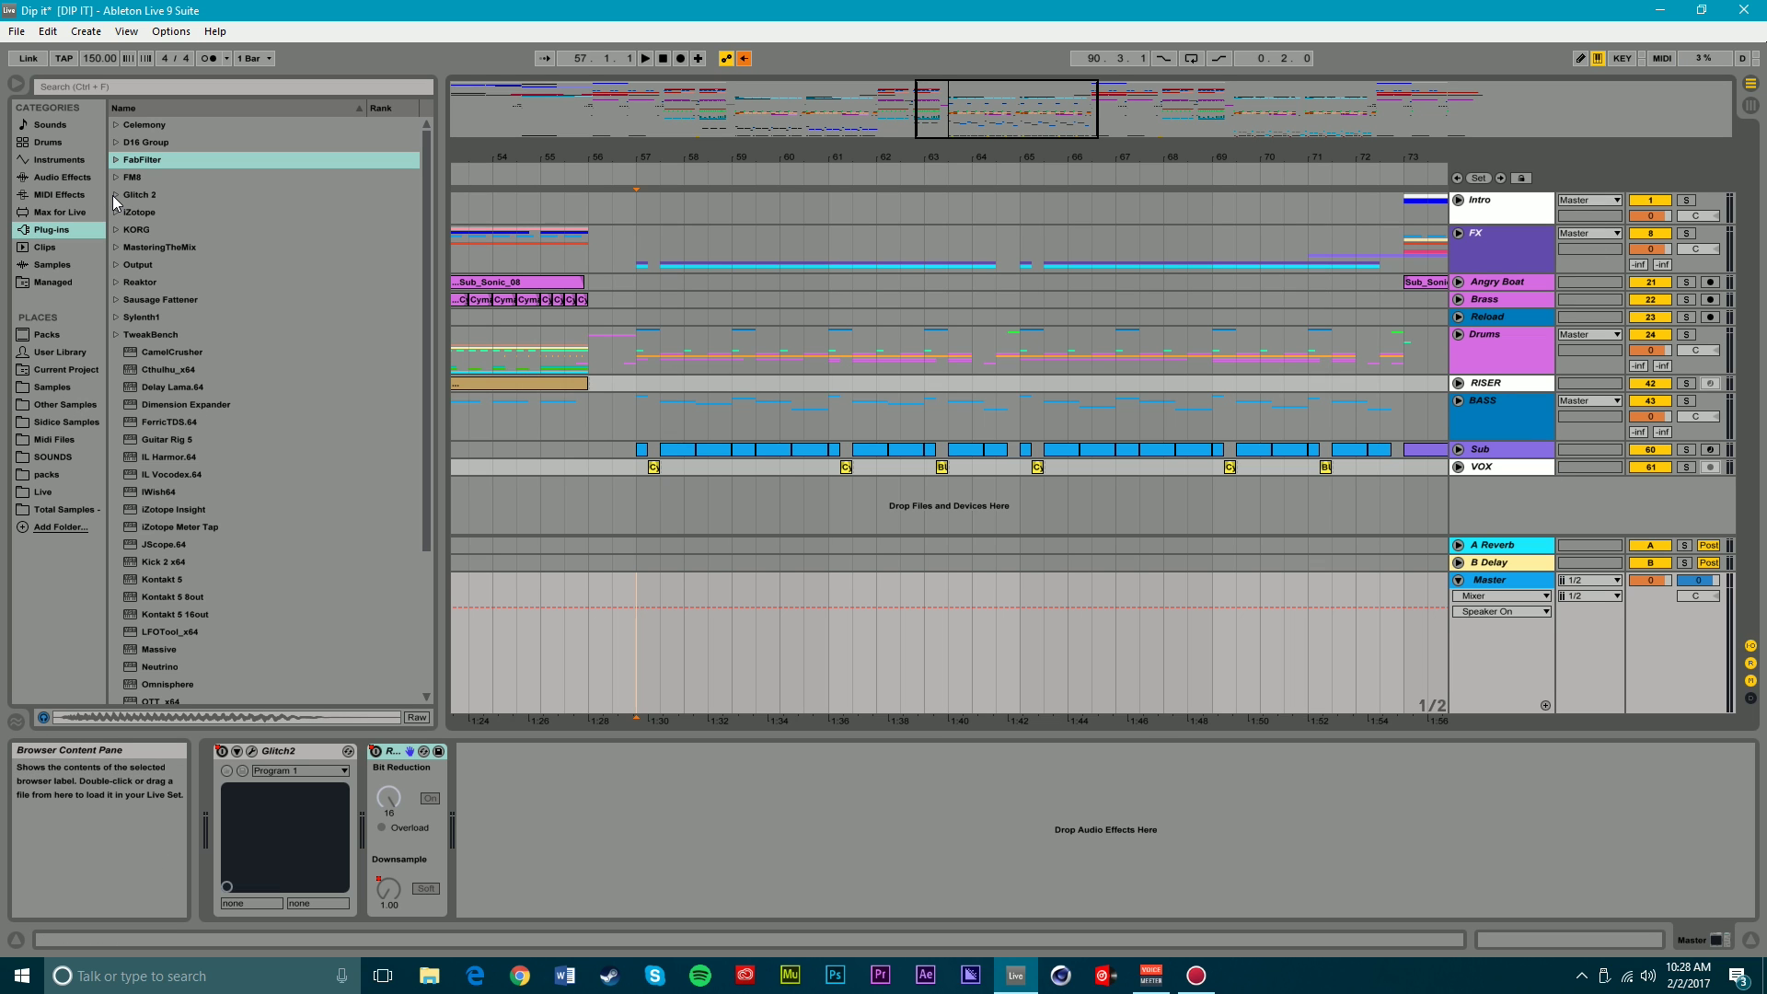
- Set the volume of all tracks from Intro to VOX to -12 dB at once
{"action": "left_click", "coordinate": [1498, 338]}
{"action": "key", "text": "ctrl+a"}
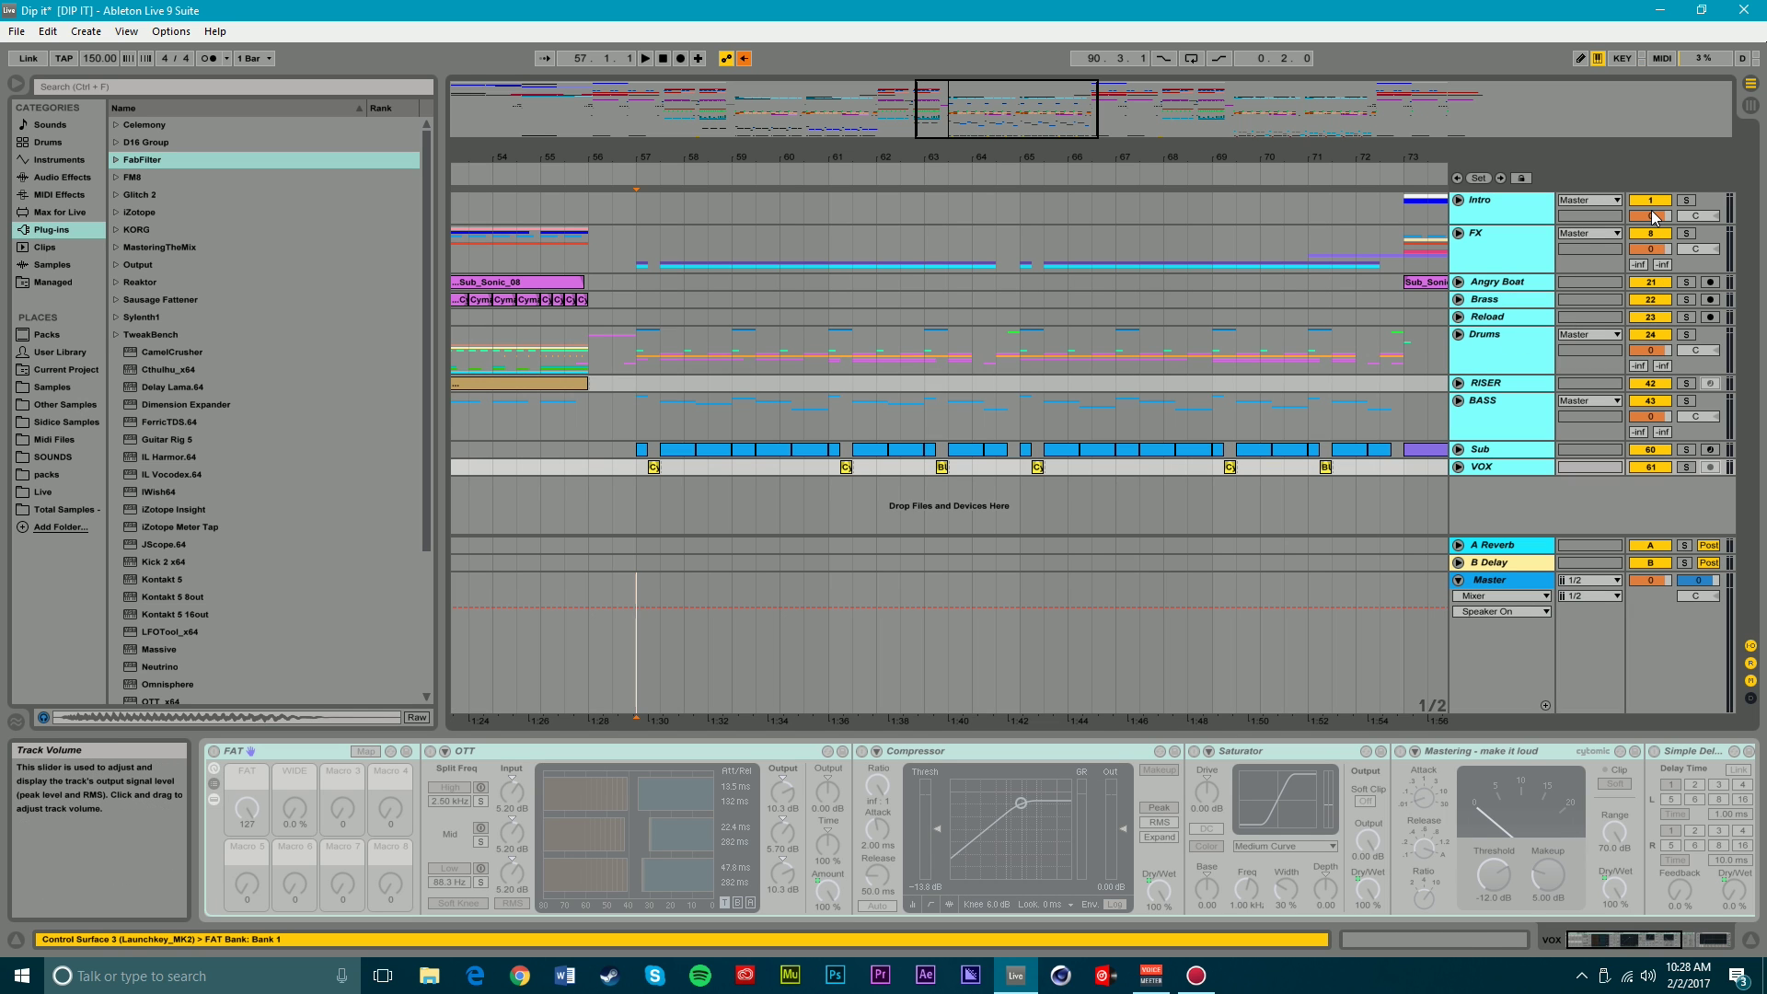
{"action": "left_click_drag", "start_coordinate": [1654, 216], "coordinate": [1653, 222]}
{"action": "type", "text": "-12"}
{"action": "key", "text": "Return"}
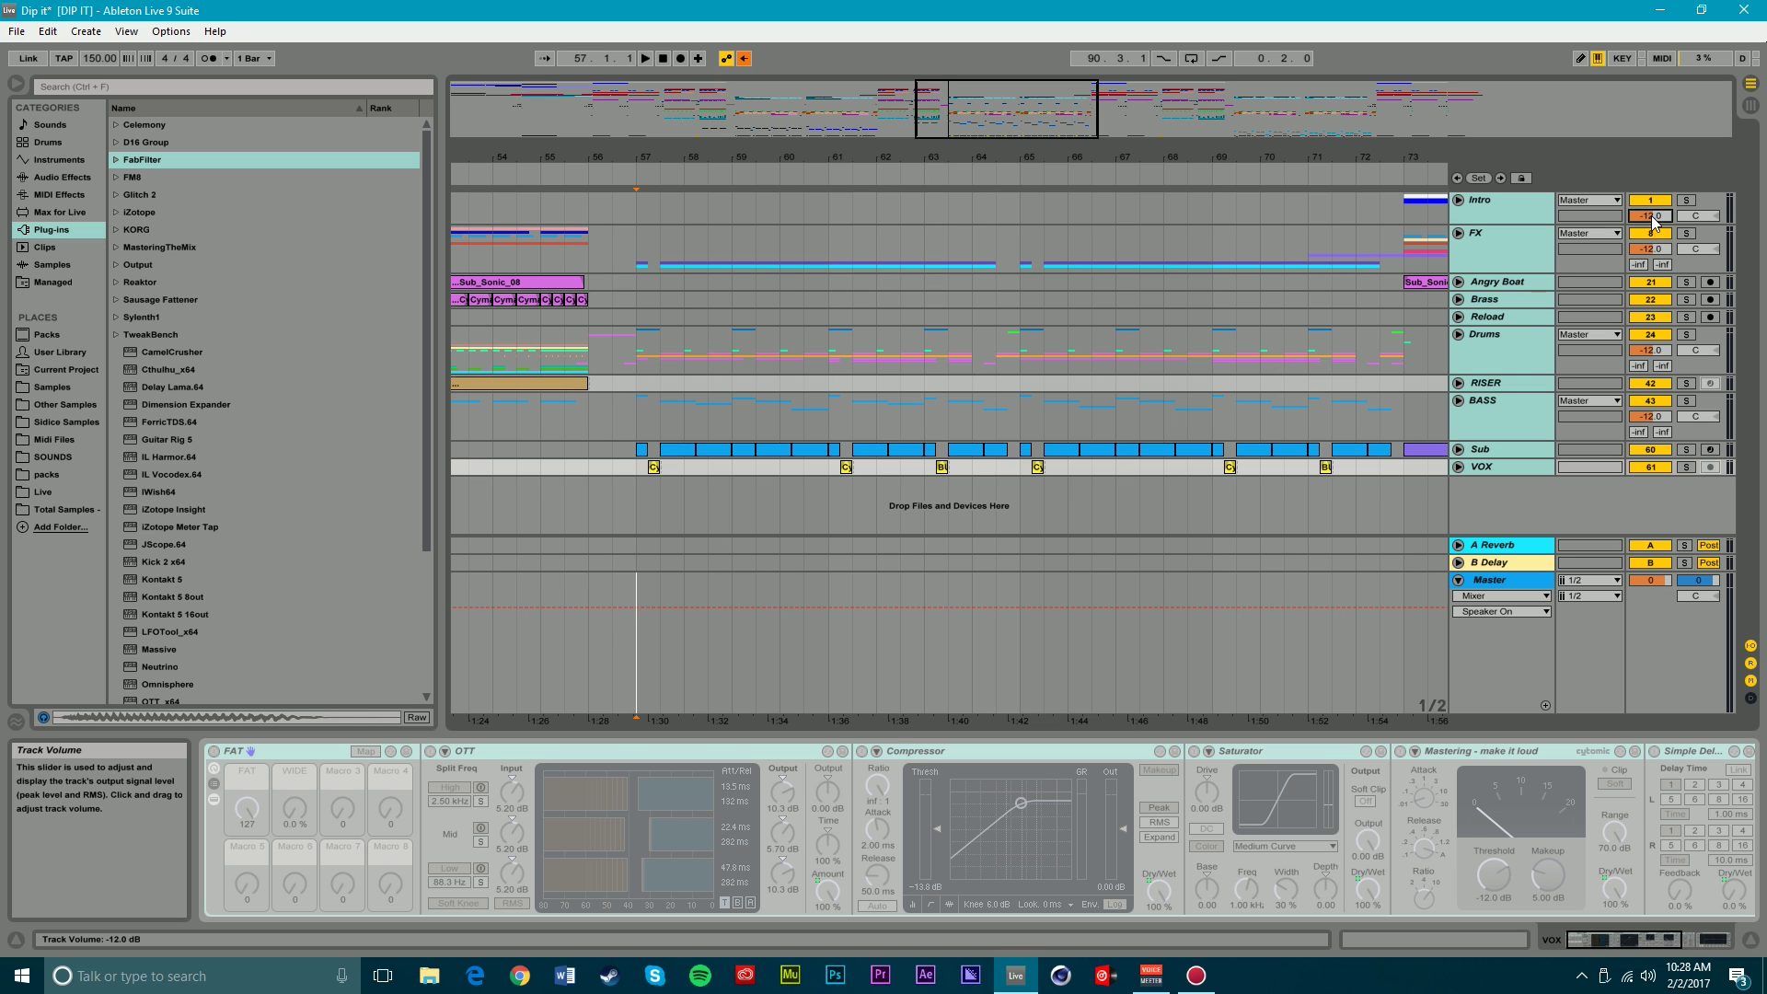
- Add FabFilter Pro-L to the Master track's effect chain after Glitch2 and close its plug-in window
{"action": "left_click", "coordinate": [622, 683]}
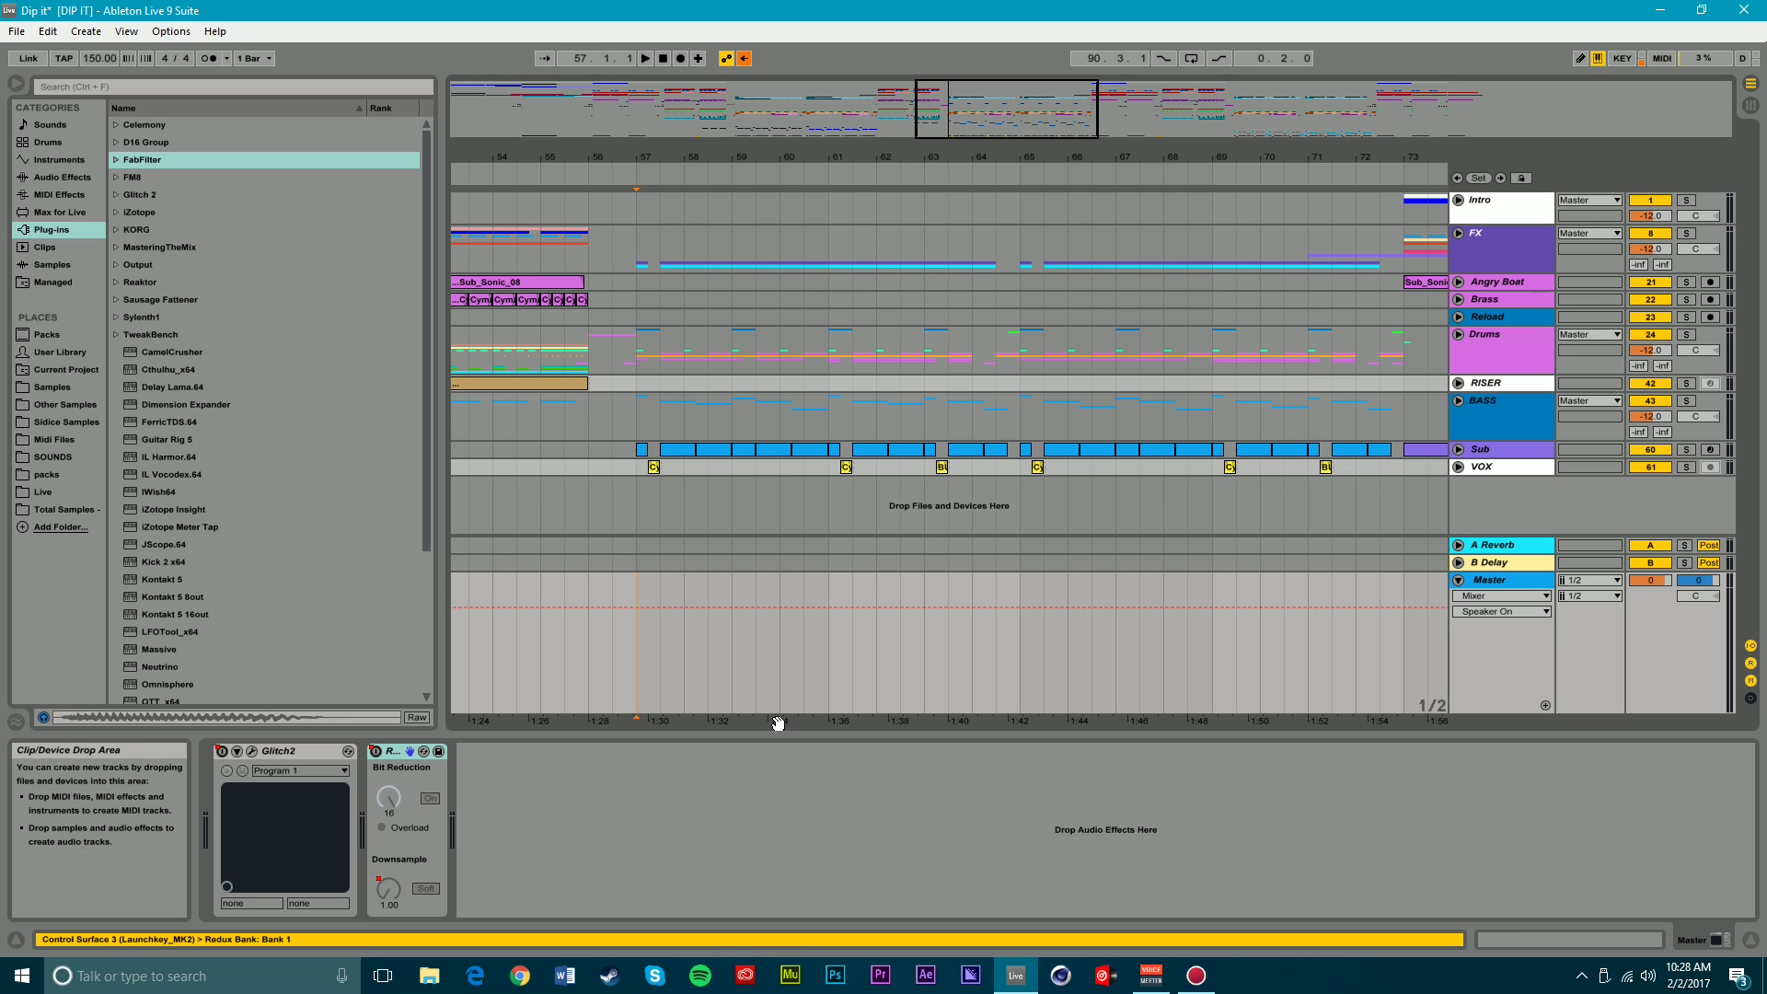
{"action": "left_click", "coordinate": [120, 160]}
{"action": "left_click_drag", "start_coordinate": [201, 336], "coordinate": [392, 830]}
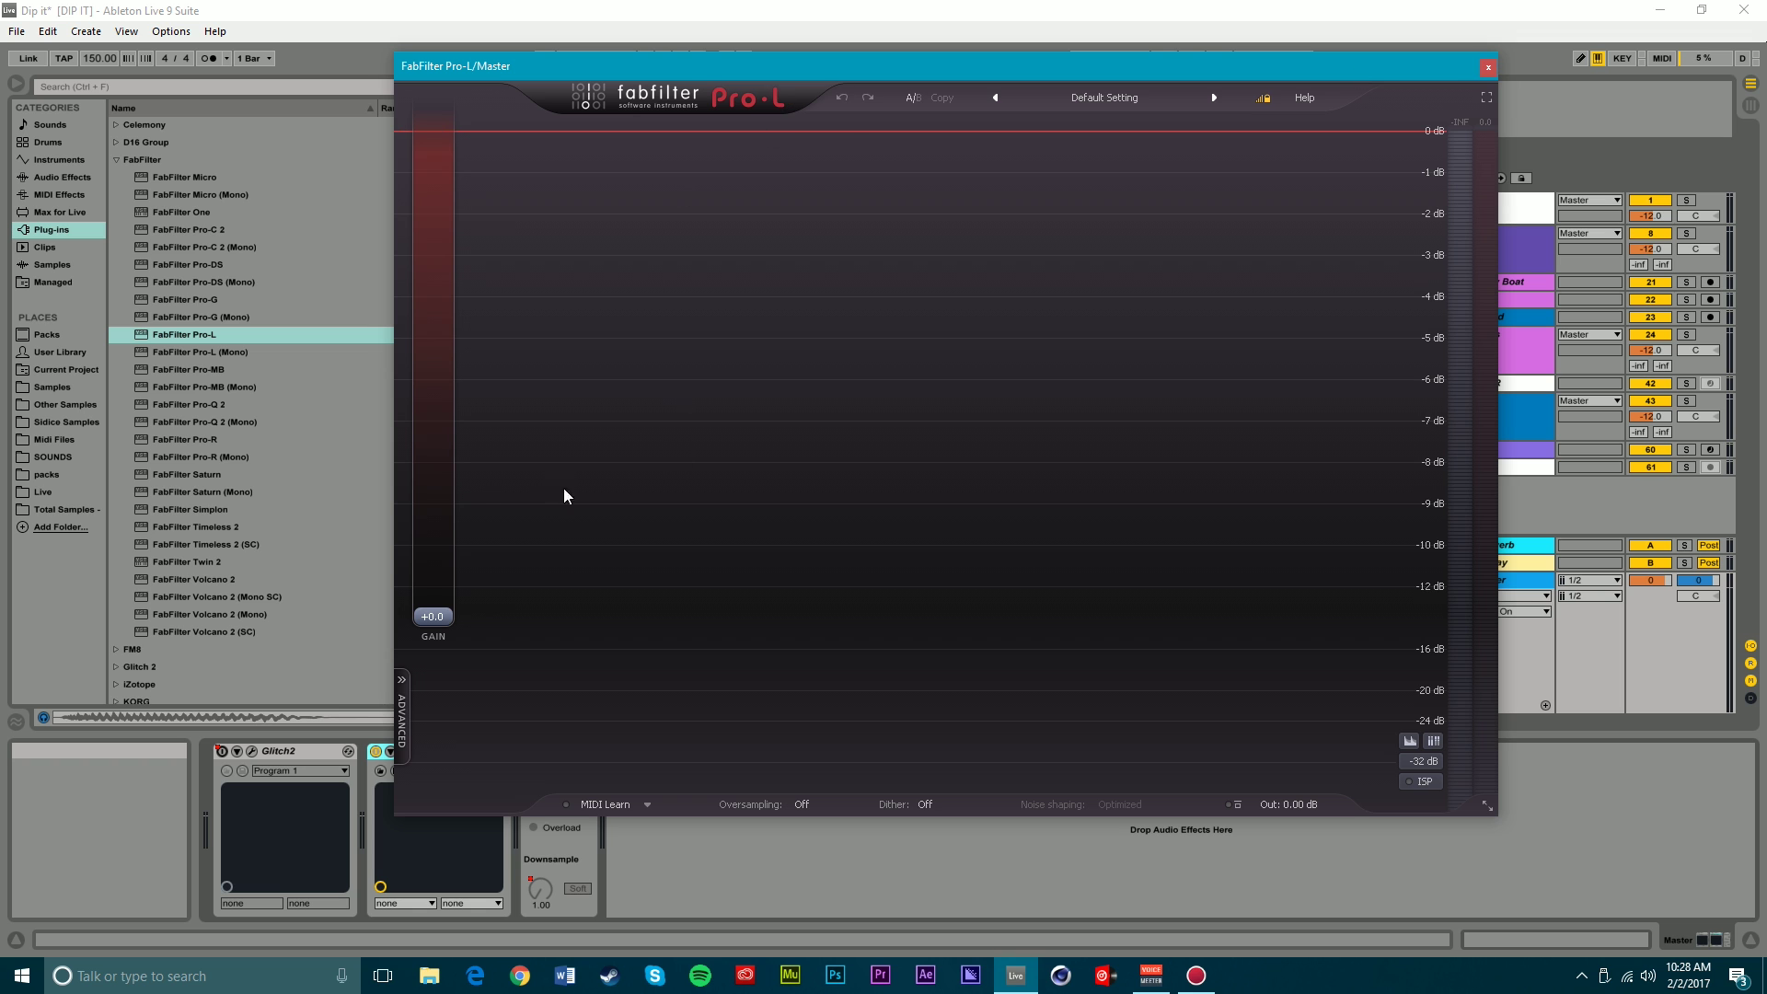
{"action": "left_click", "coordinate": [1488, 67]}
- Add the stock Limiter audio effect directly after FabFilter Pro-L on the Master track
{"action": "left_click", "coordinate": [77, 177]}
{"action": "scroll", "coordinate": [200, 503], "scroll_direction": "down", "scroll_amount": 3}
{"action": "left_click_drag", "start_coordinate": [157, 436], "coordinate": [513, 850]}
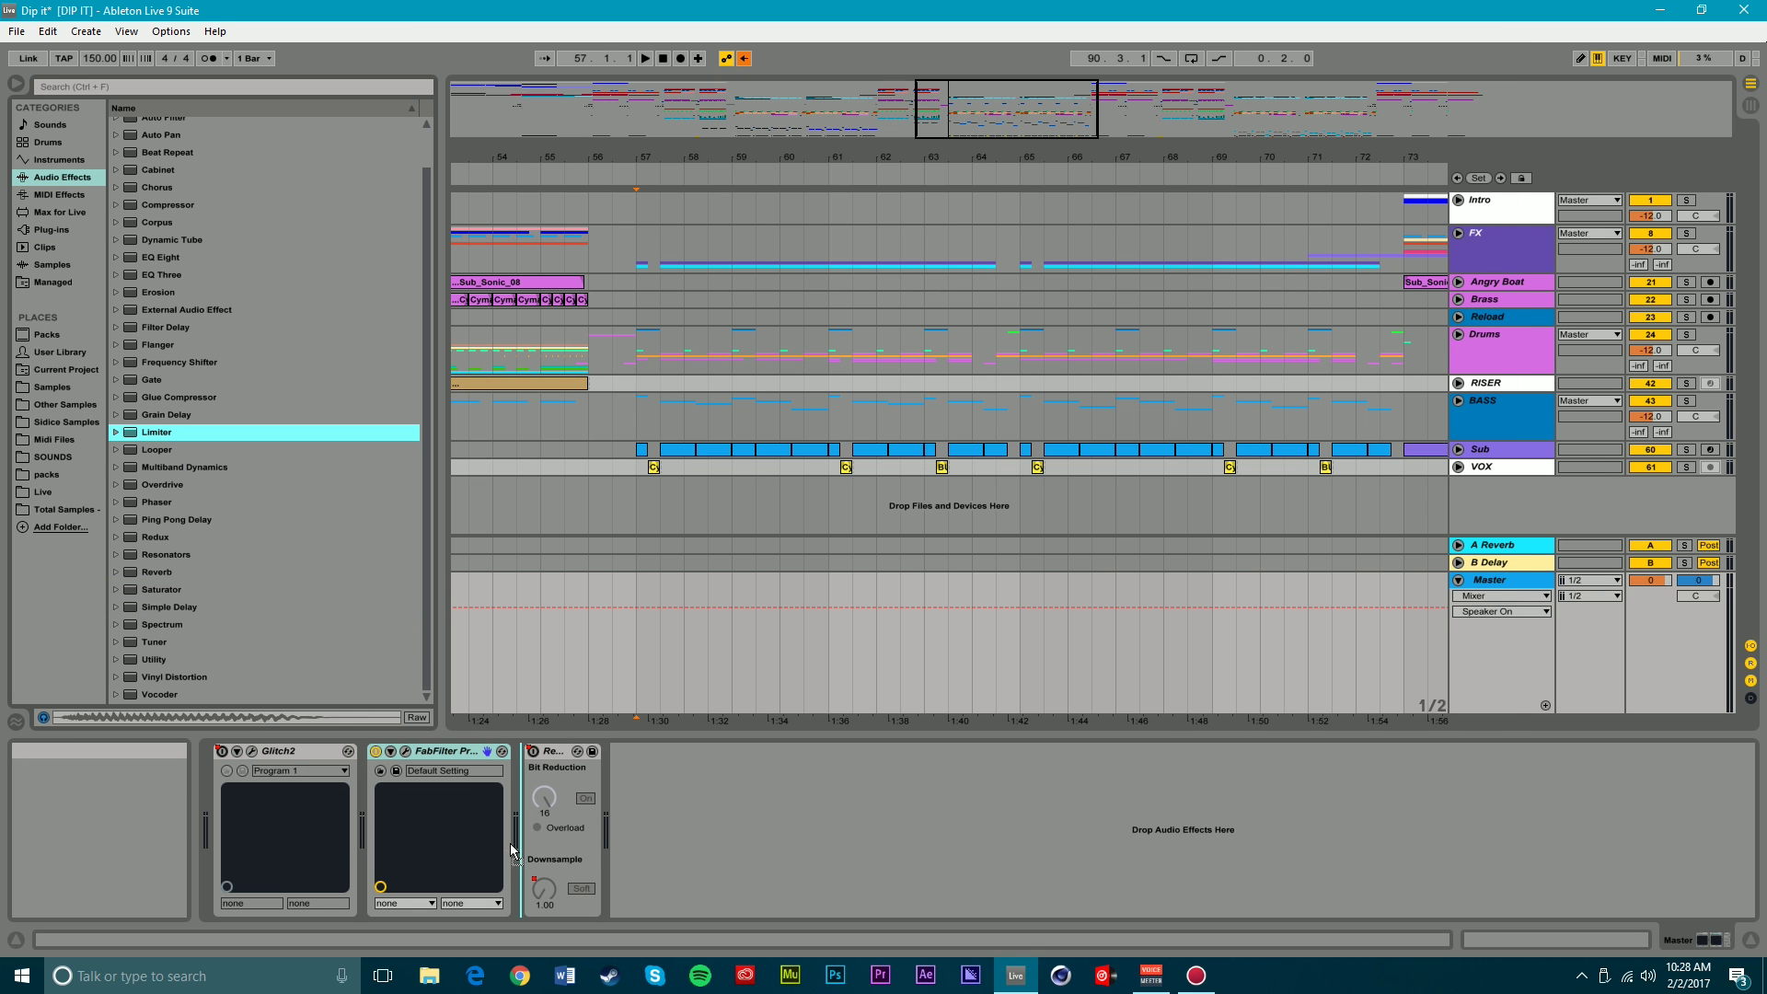
{"action": "left_click_drag", "start_coordinate": [555, 769], "coordinate": [557, 755]}
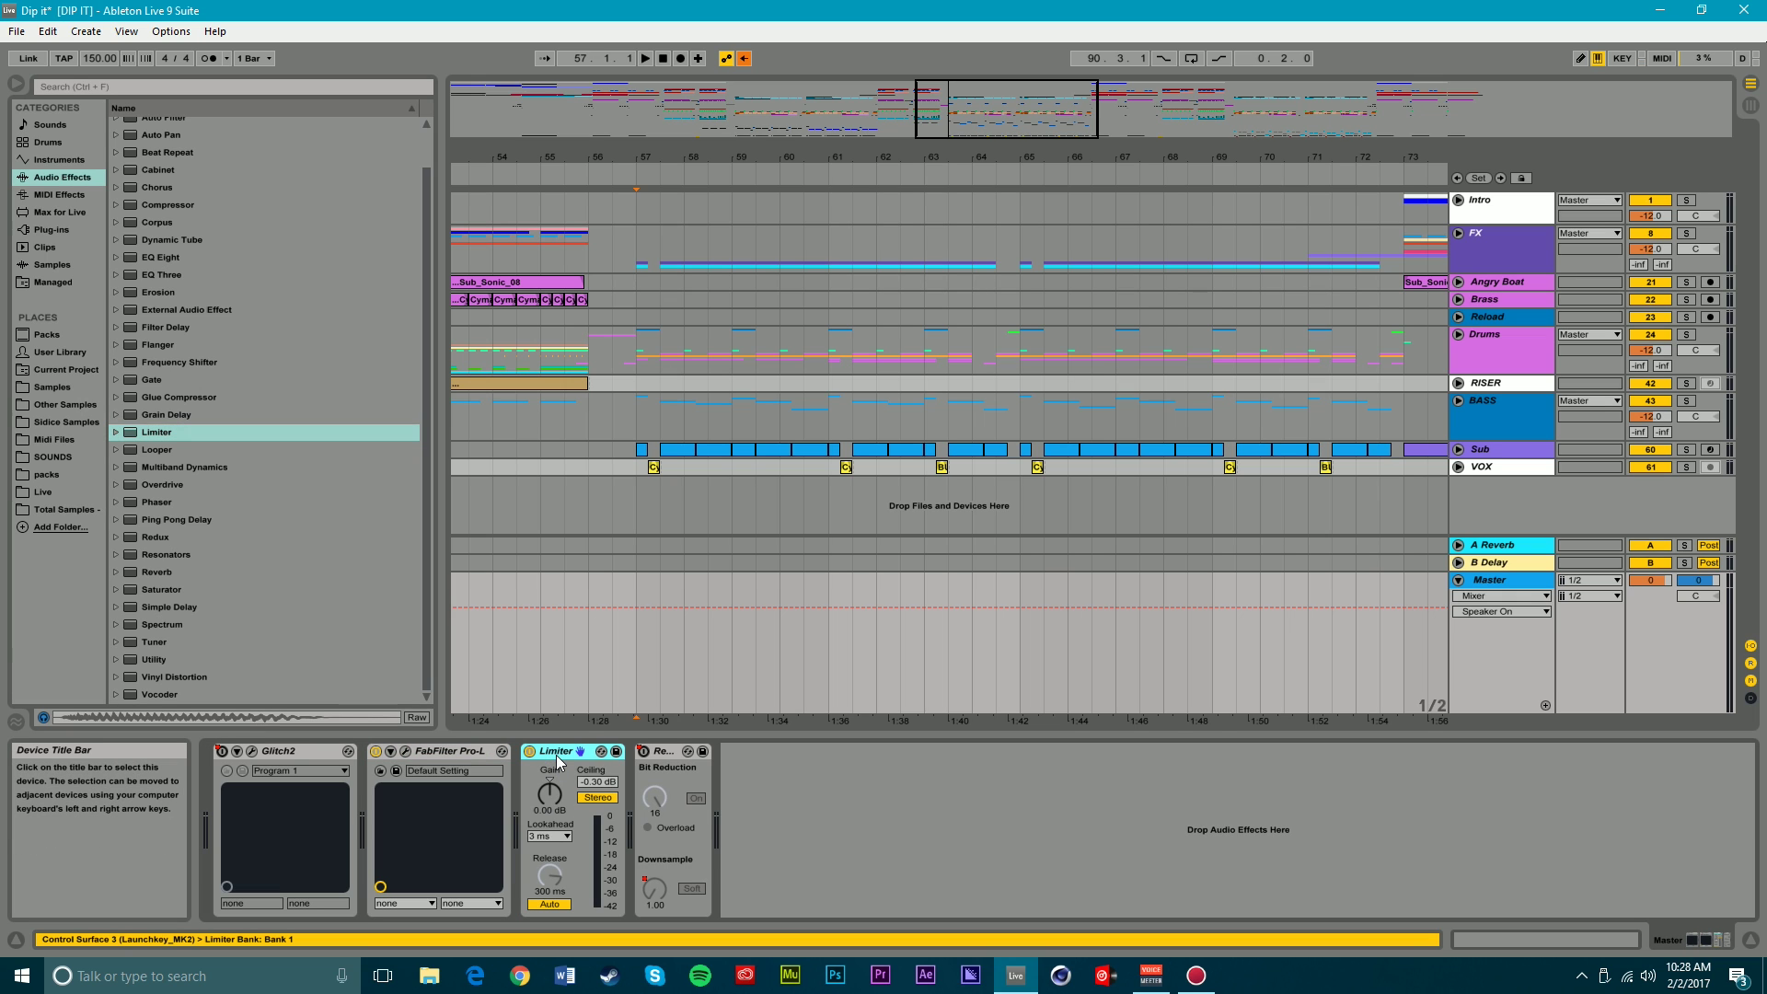
- Open FabFilter Pro-L and raise its gain to about +10 dB while checking the playback level
{"action": "left_click", "coordinate": [391, 752]}
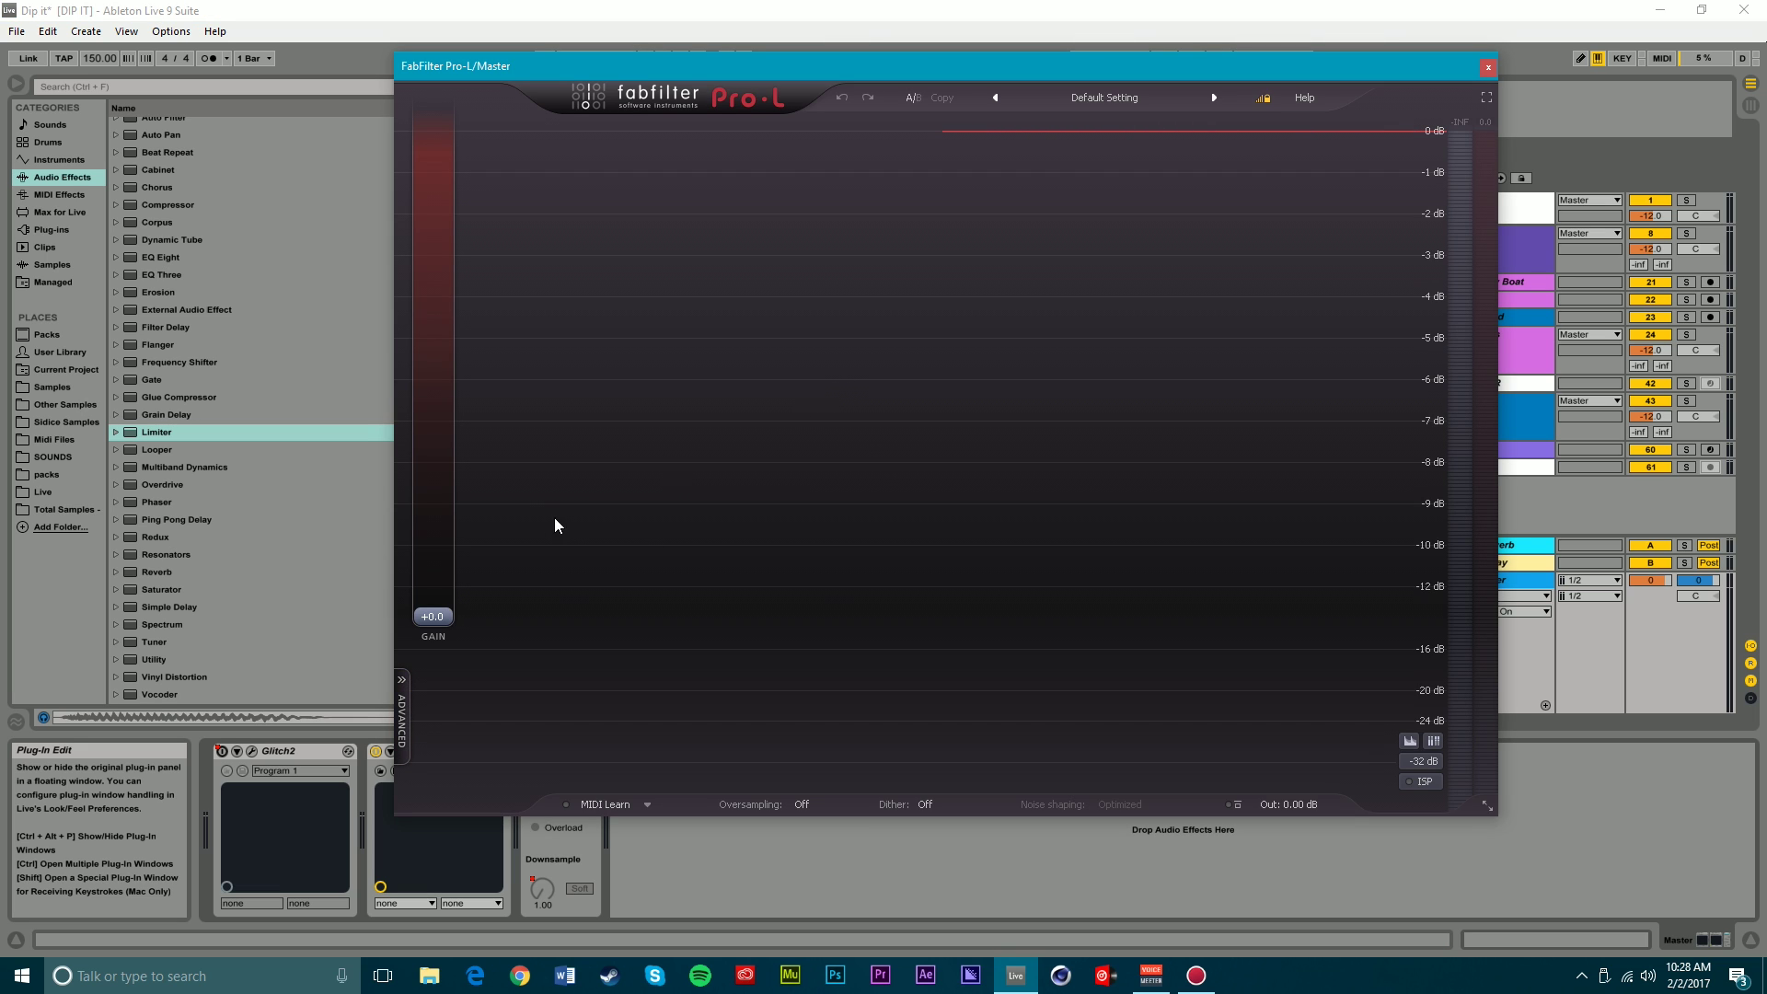
{"action": "mouse_move", "coordinate": [434, 618]}
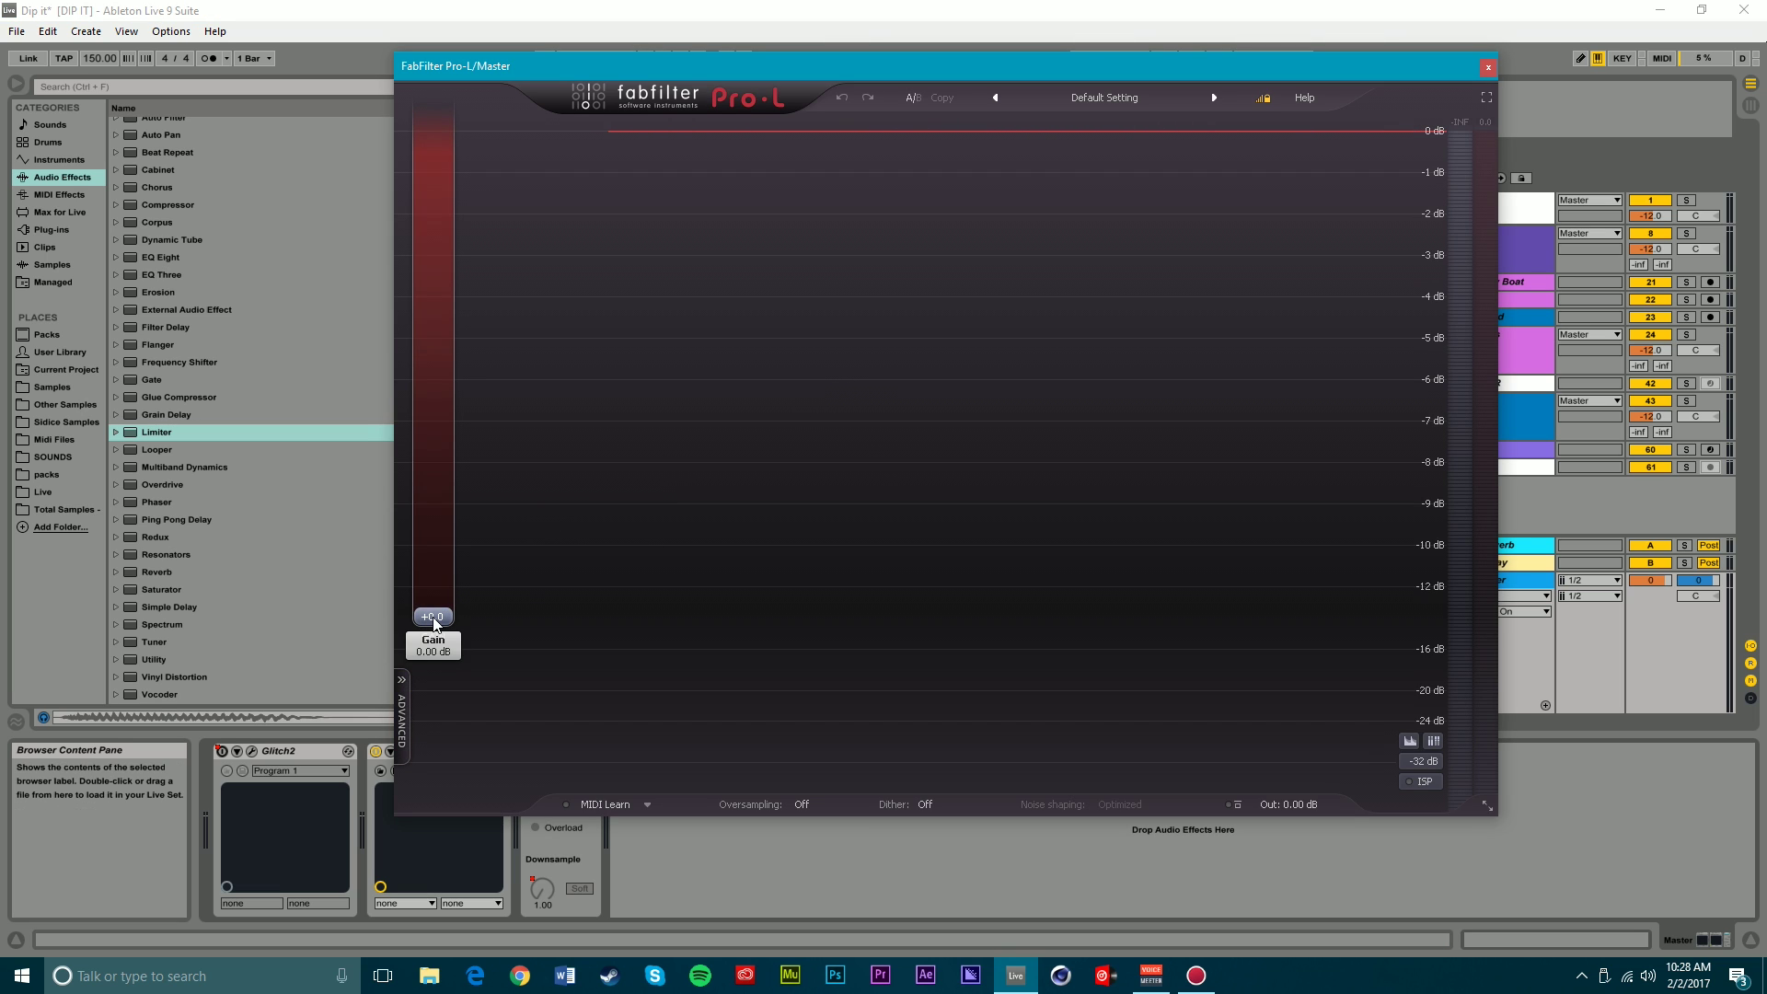
{"action": "key", "text": "space"}
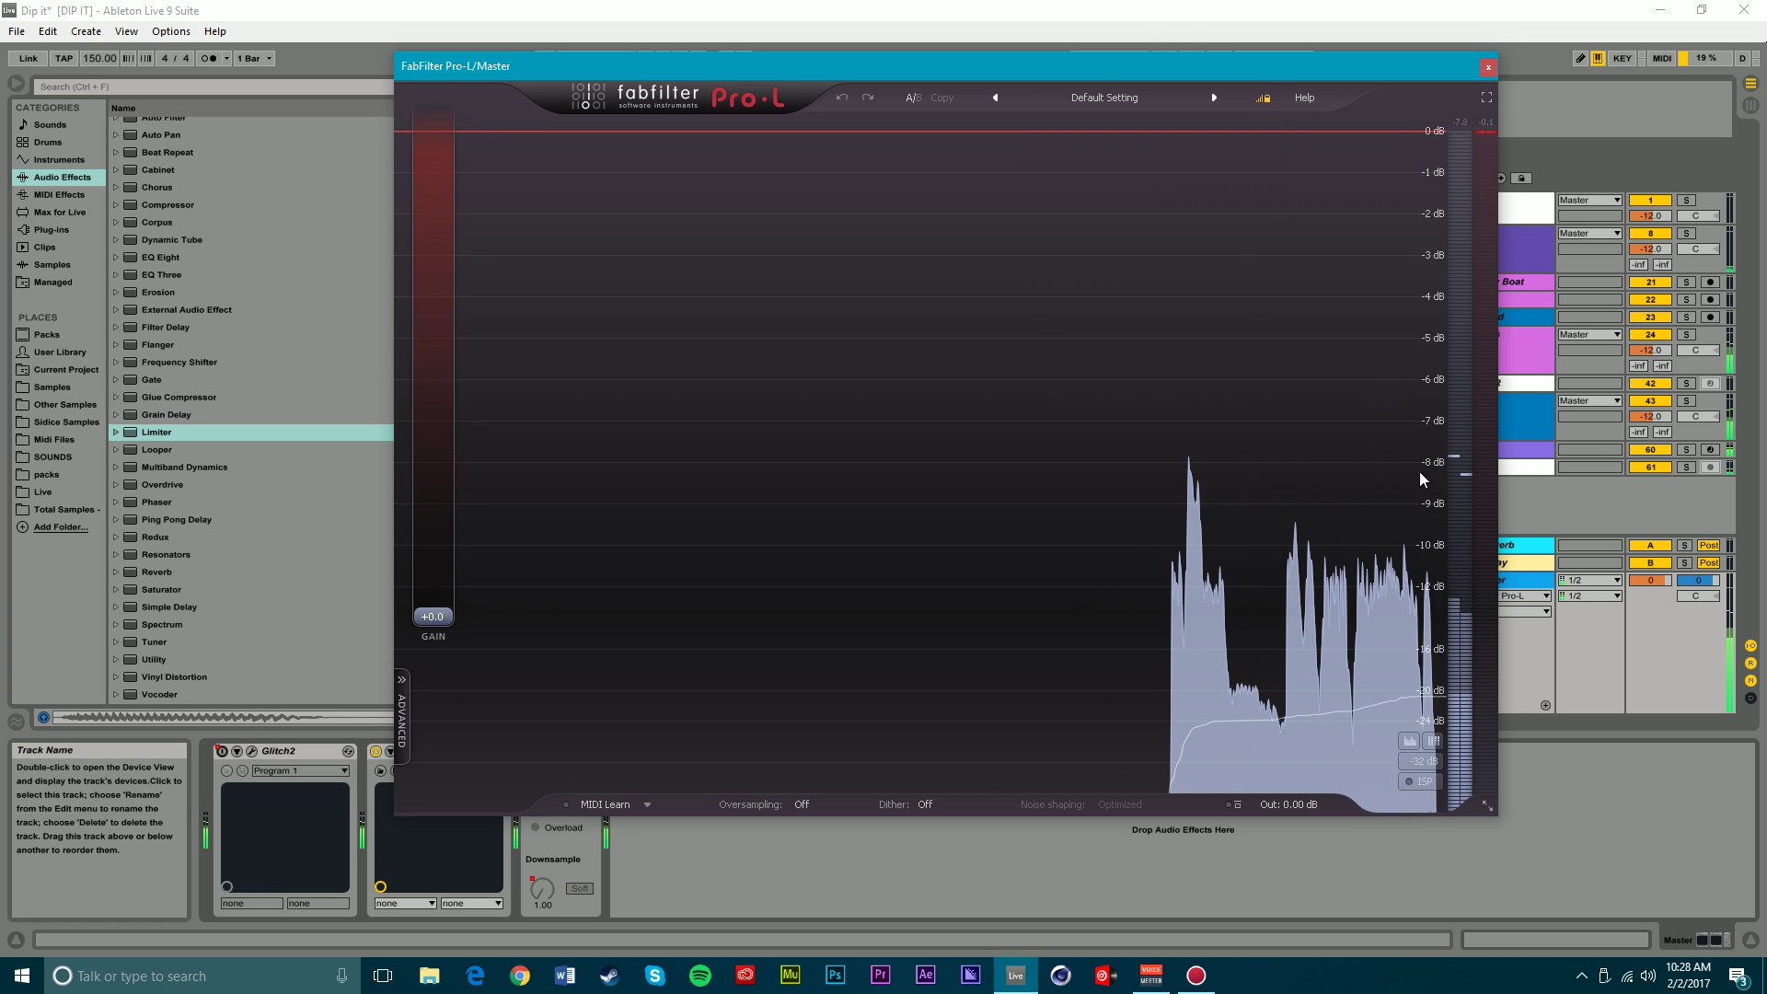
{"action": "left_click_drag", "start_coordinate": [428, 626], "coordinate": [462, 451]}
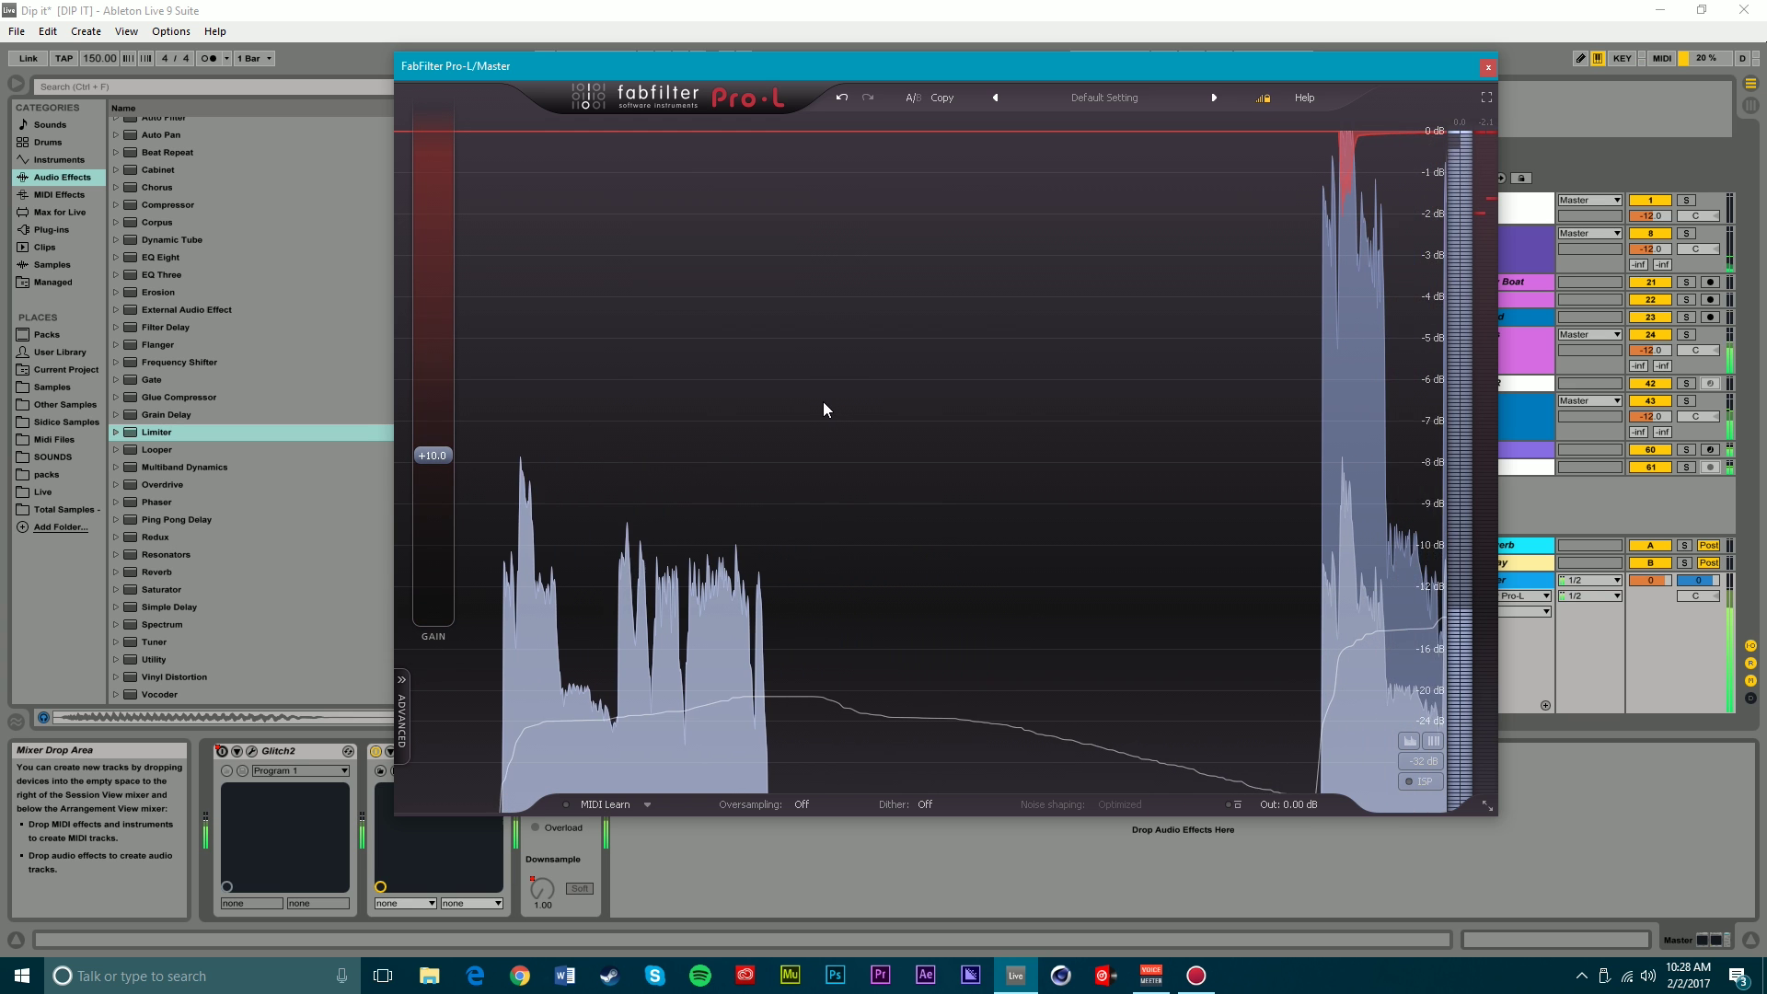
- Try Pro-L's gain at the +30 dB maximum, then bring it down to about +10.9 dB during playback
{"action": "mouse_move", "coordinate": [429, 457]}
{"action": "left_click_drag", "start_coordinate": [427, 458], "coordinate": [435, 133]}
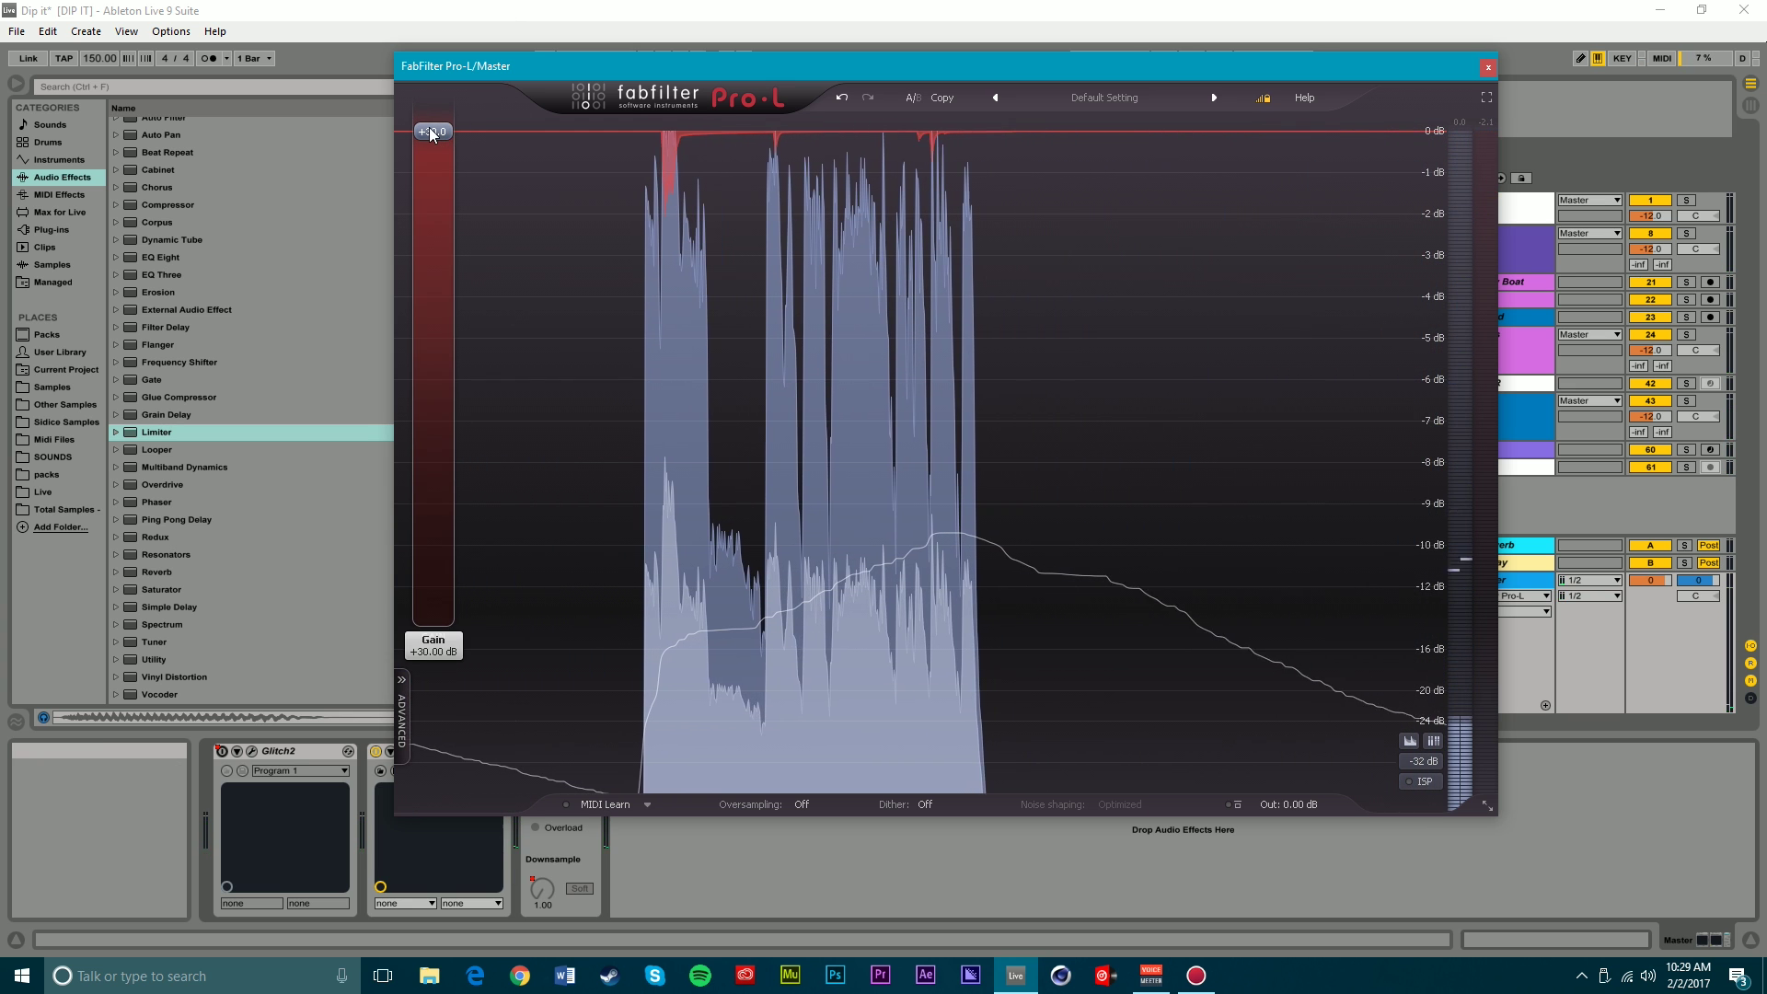
{"action": "key", "text": "space"}
{"action": "left_click_drag", "start_coordinate": [430, 134], "coordinate": [432, 441]}
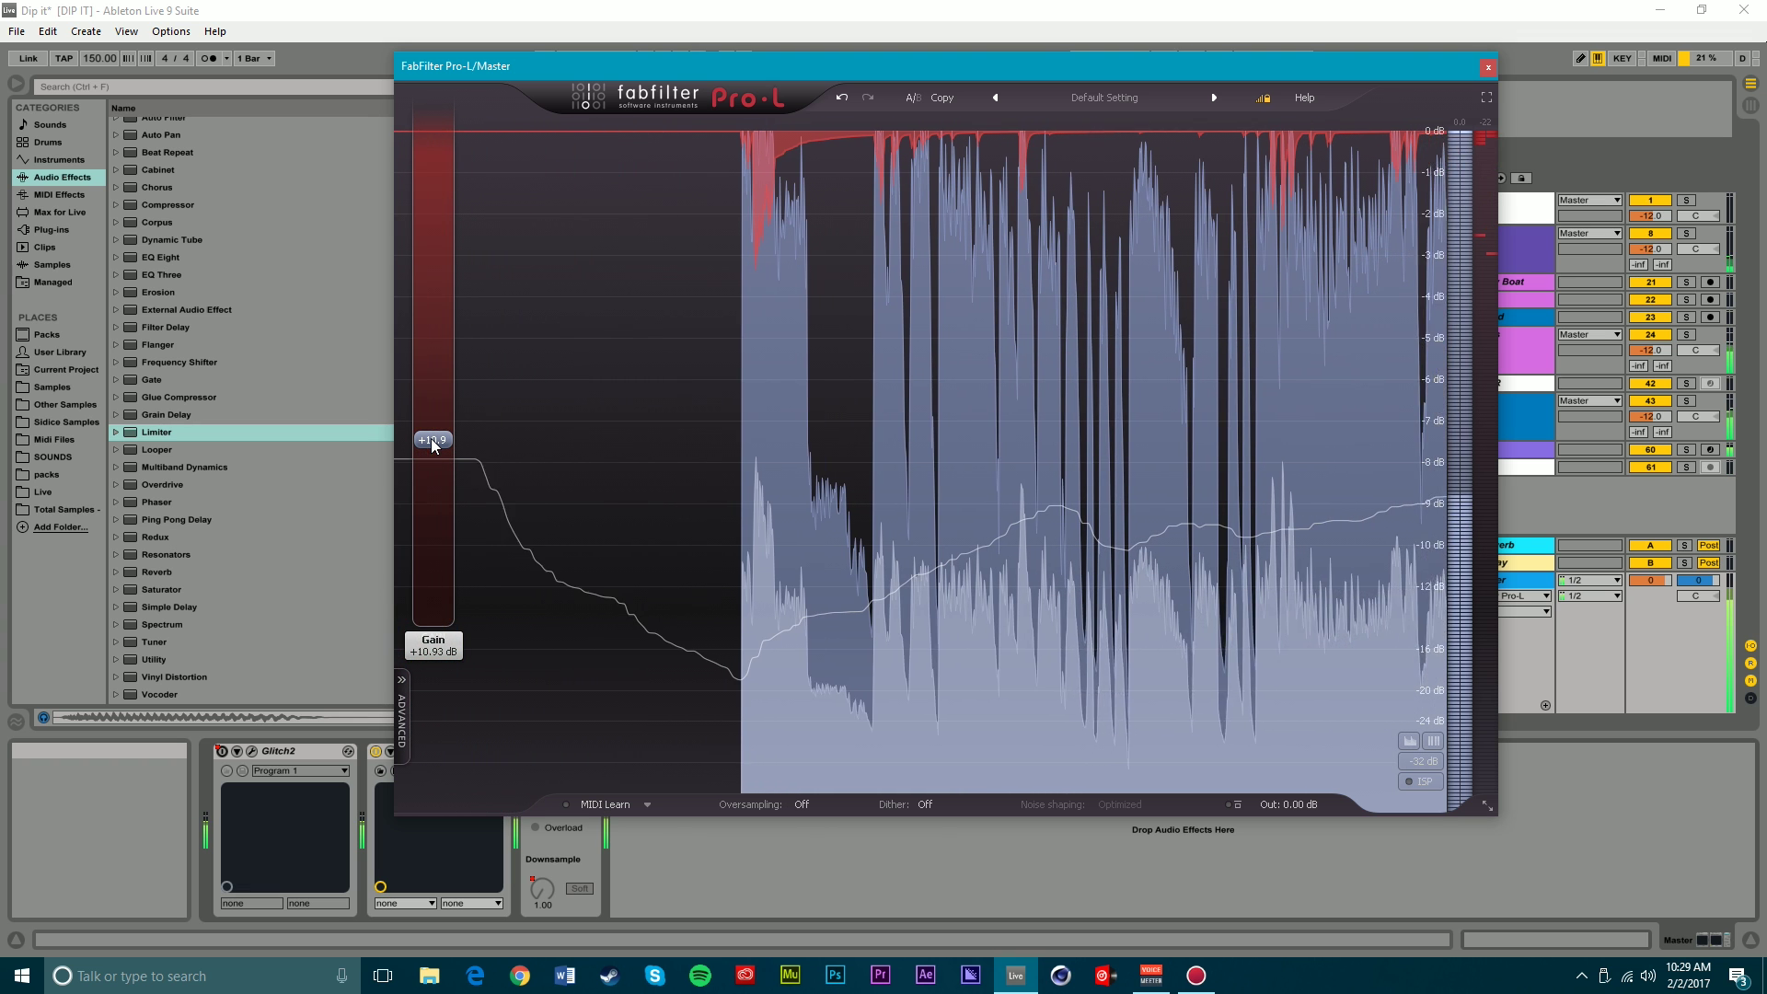
- Set Pro-L's gain to exactly 10 dB and play the drop to check the limiting
{"action": "double_click", "coordinate": [421, 439]}
{"action": "type", "text": "10"}
{"action": "key", "text": "Return"}
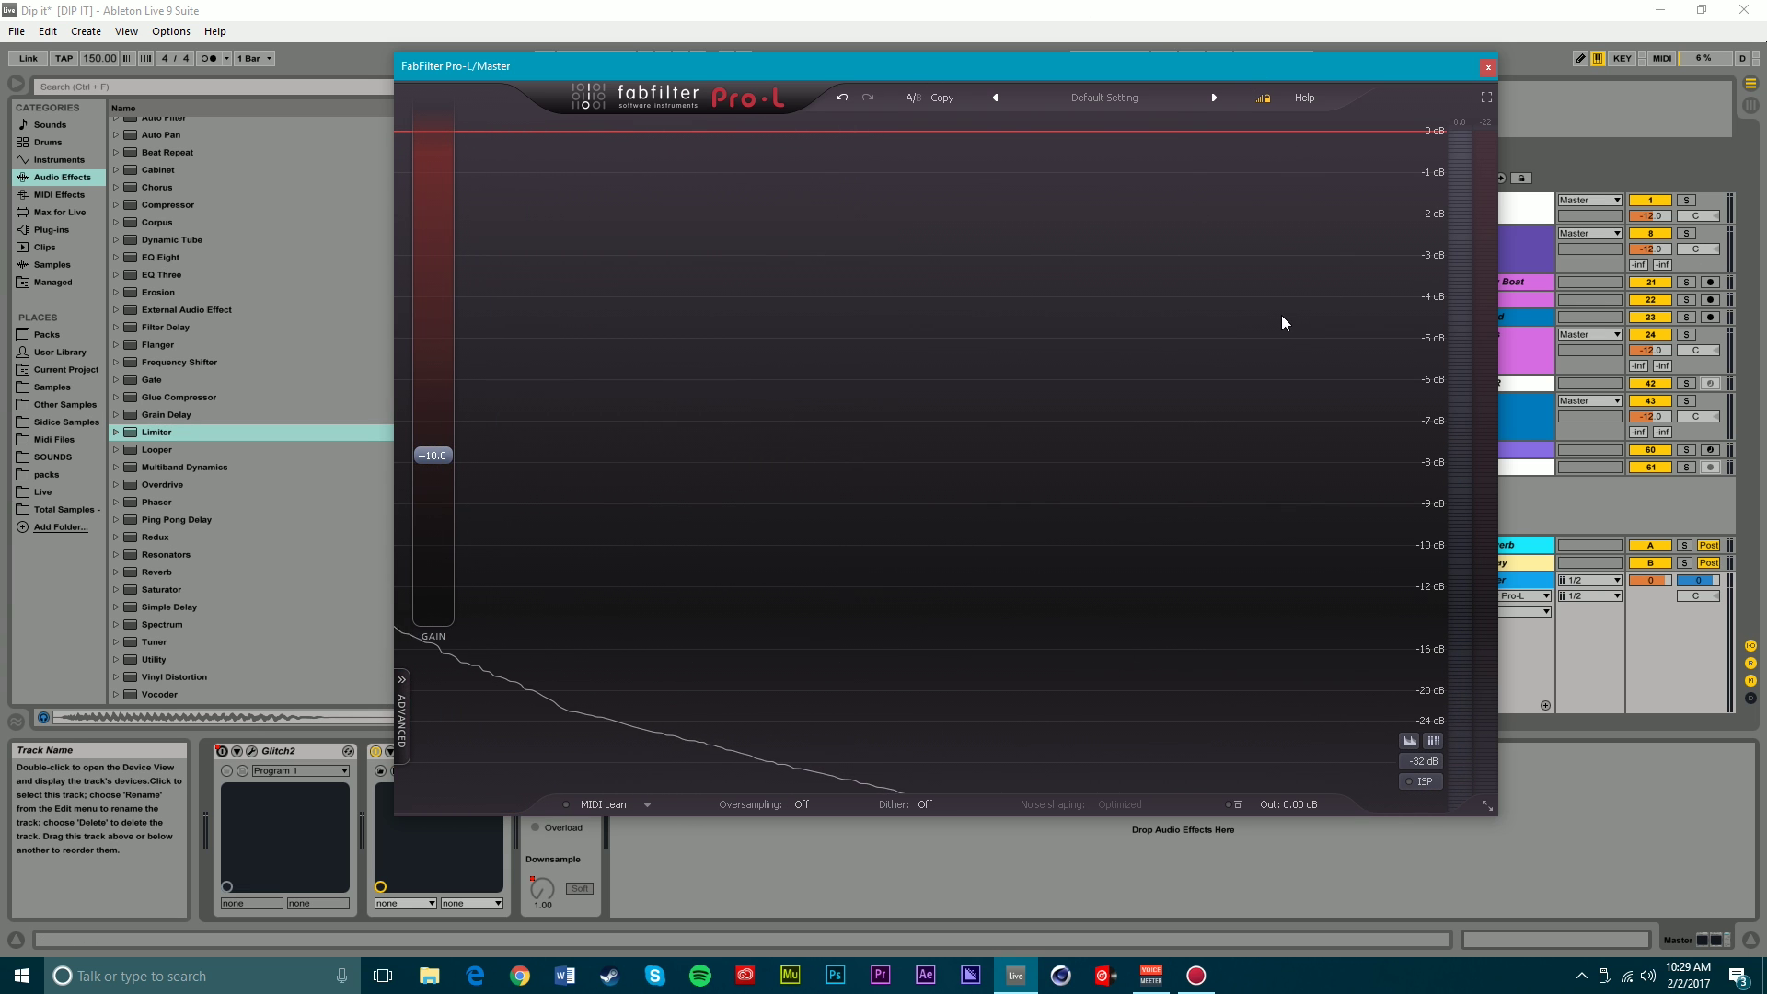
{"action": "key", "text": "space"}
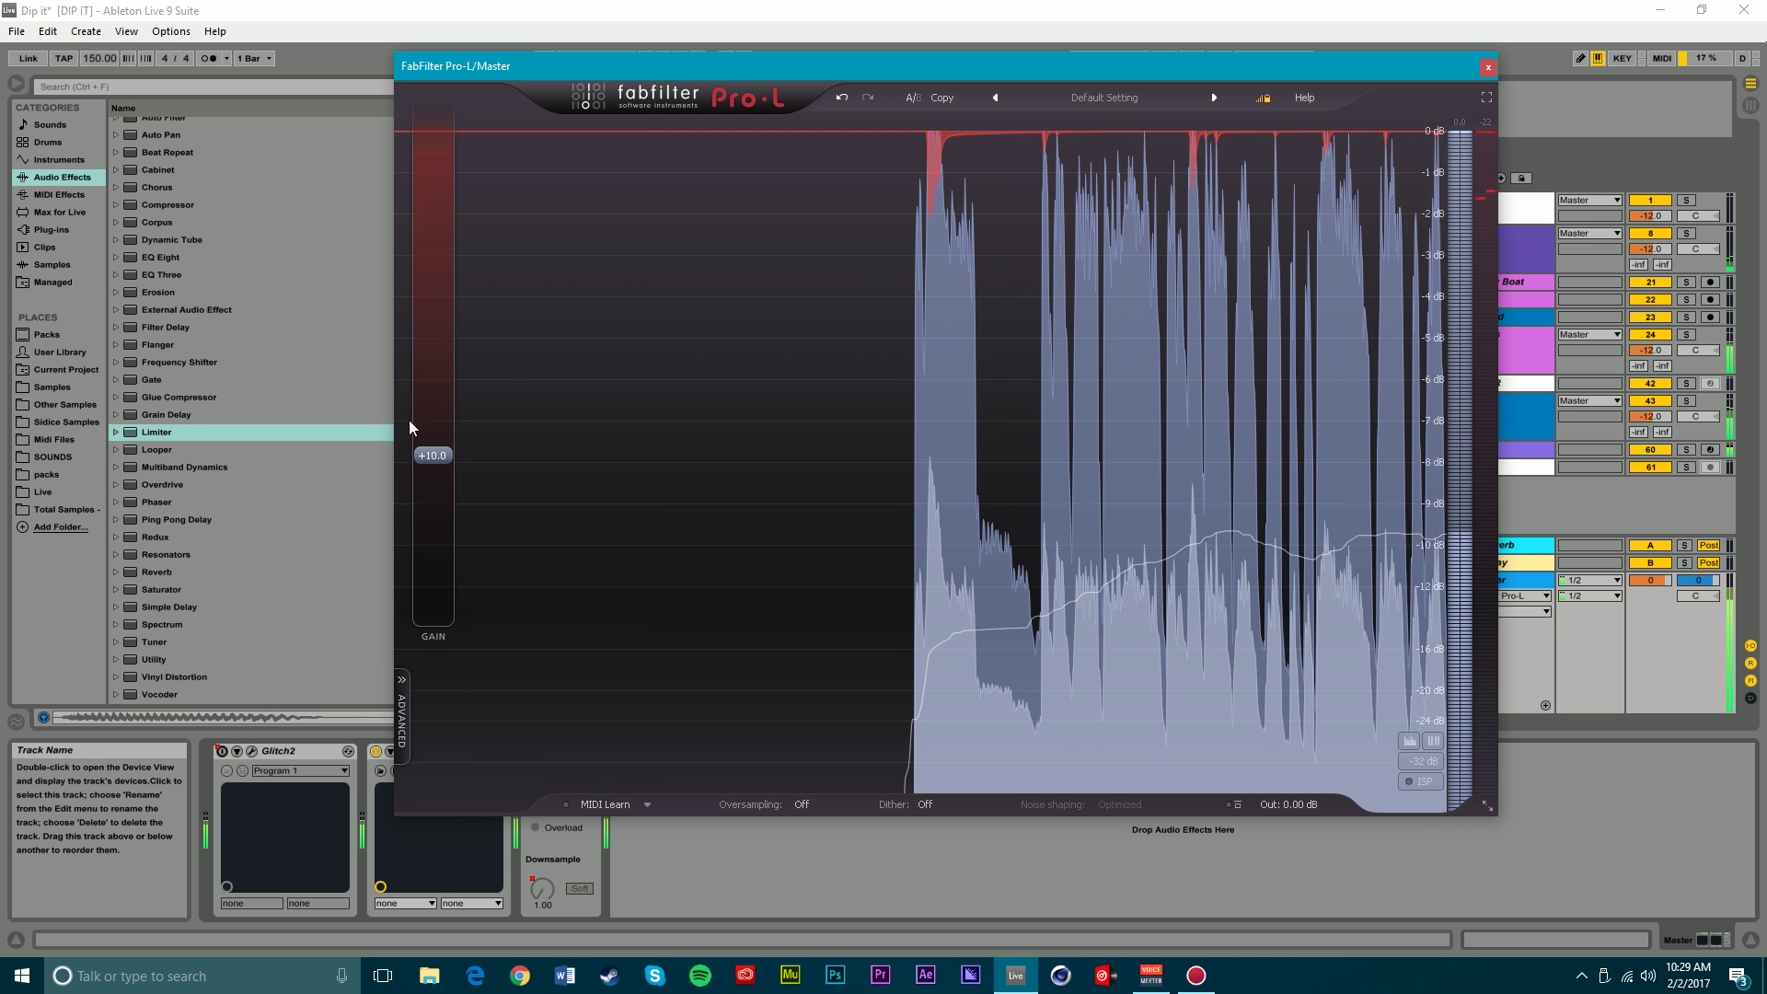
{"action": "key", "text": "space"}
- Set Pro-L's gain to 11 dB, listen to the drop, and close the limiter window
{"action": "double_click", "coordinate": [438, 450]}
{"action": "type", "text": "11"}
{"action": "key", "text": "Return"}
{"action": "key", "text": "space"}
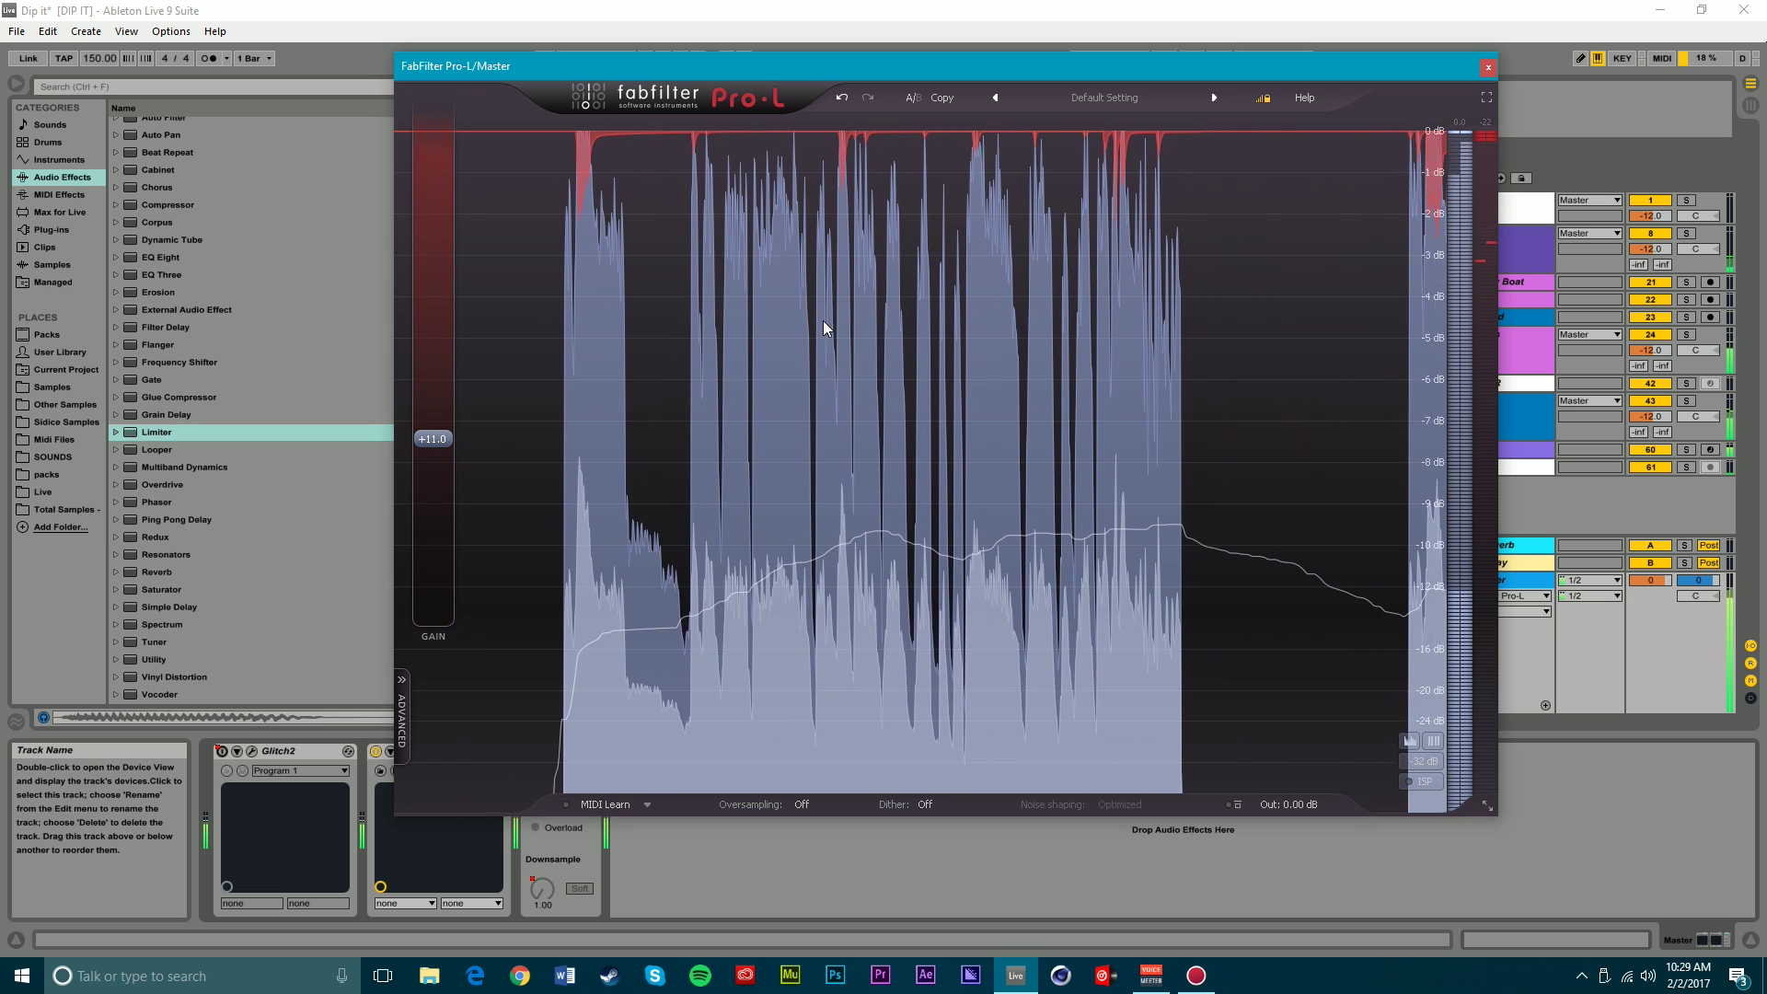
{"action": "left_click", "coordinate": [1489, 69]}
- Add FabFilter Pro-Q 2 before Pro-L in the Master track's effect chain
{"action": "left_click", "coordinate": [421, 753]}
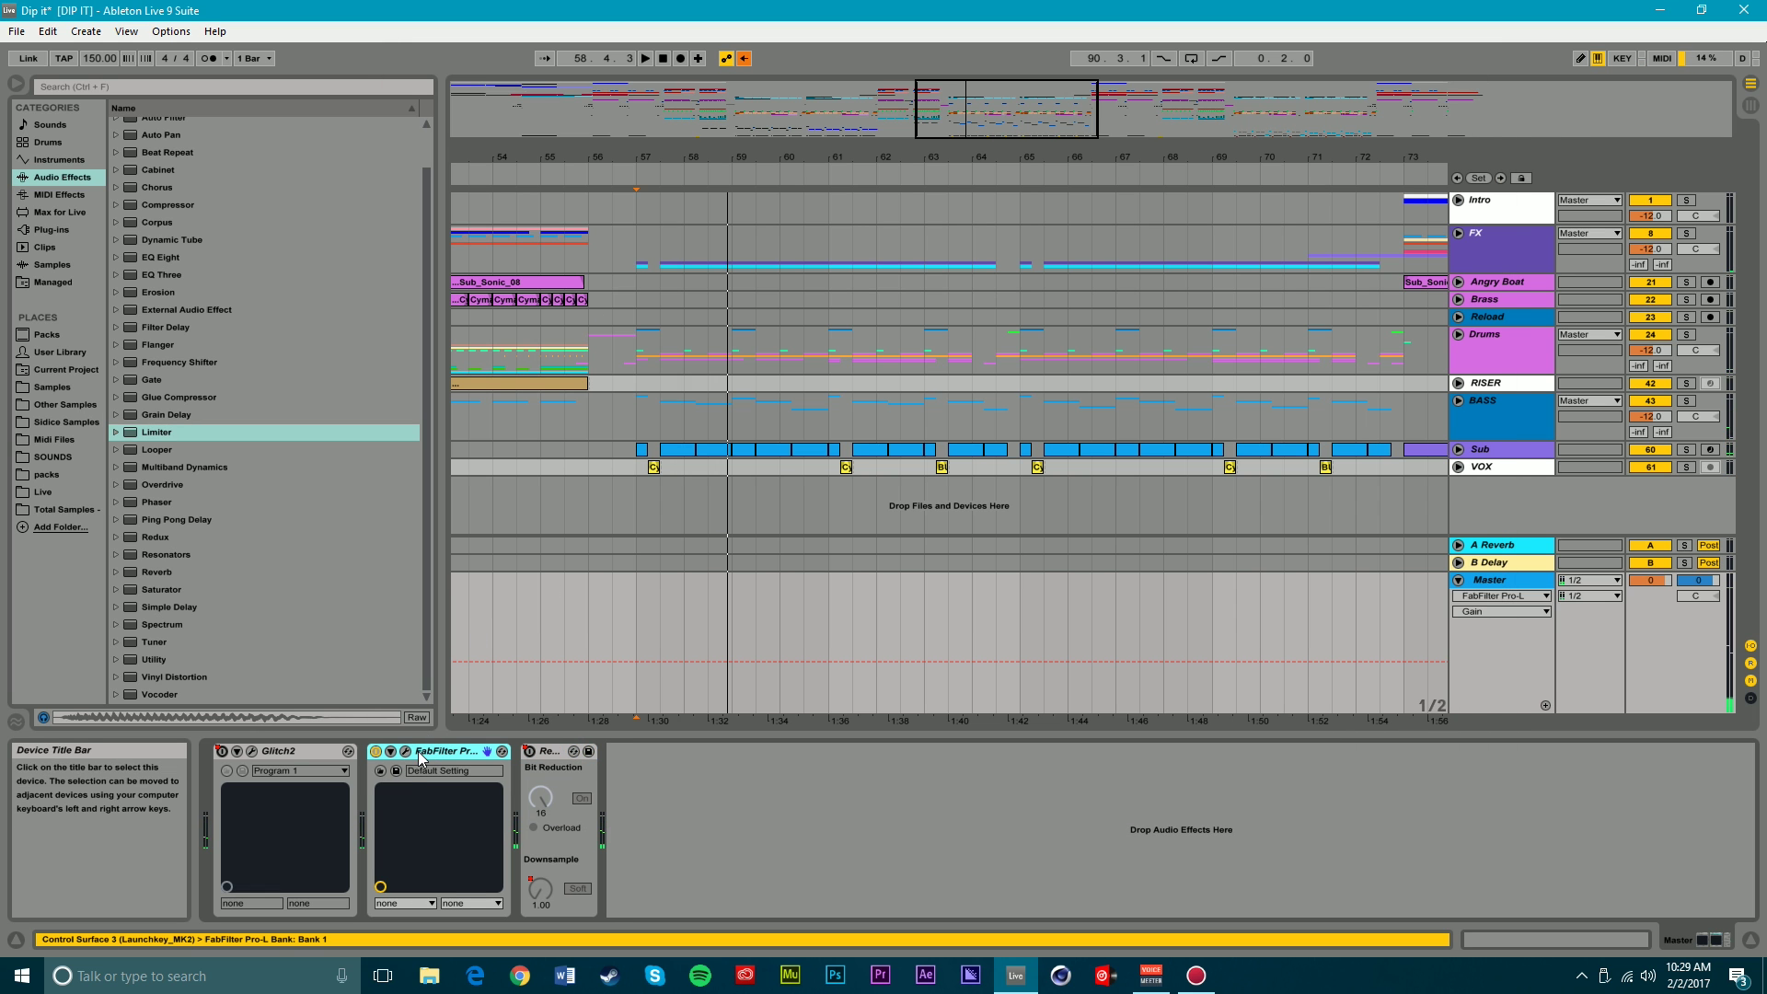
{"action": "left_click", "coordinate": [75, 230]}
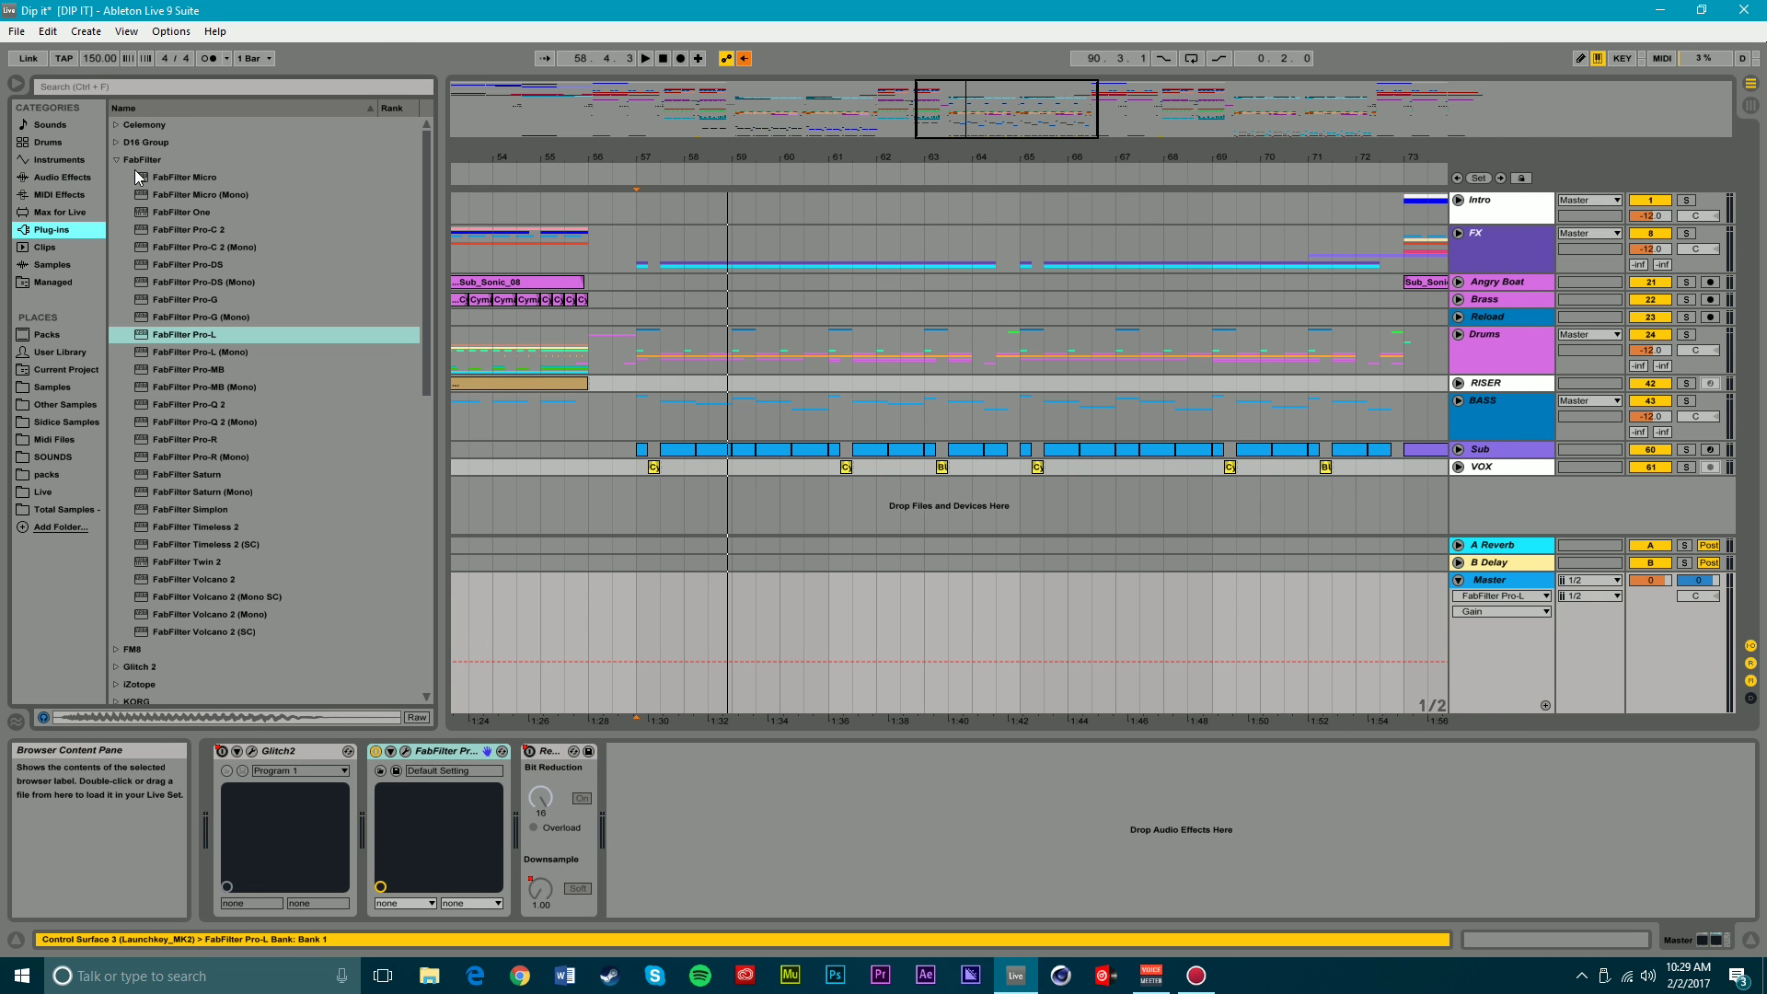
{"action": "left_click_drag", "start_coordinate": [210, 409], "coordinate": [371, 815]}
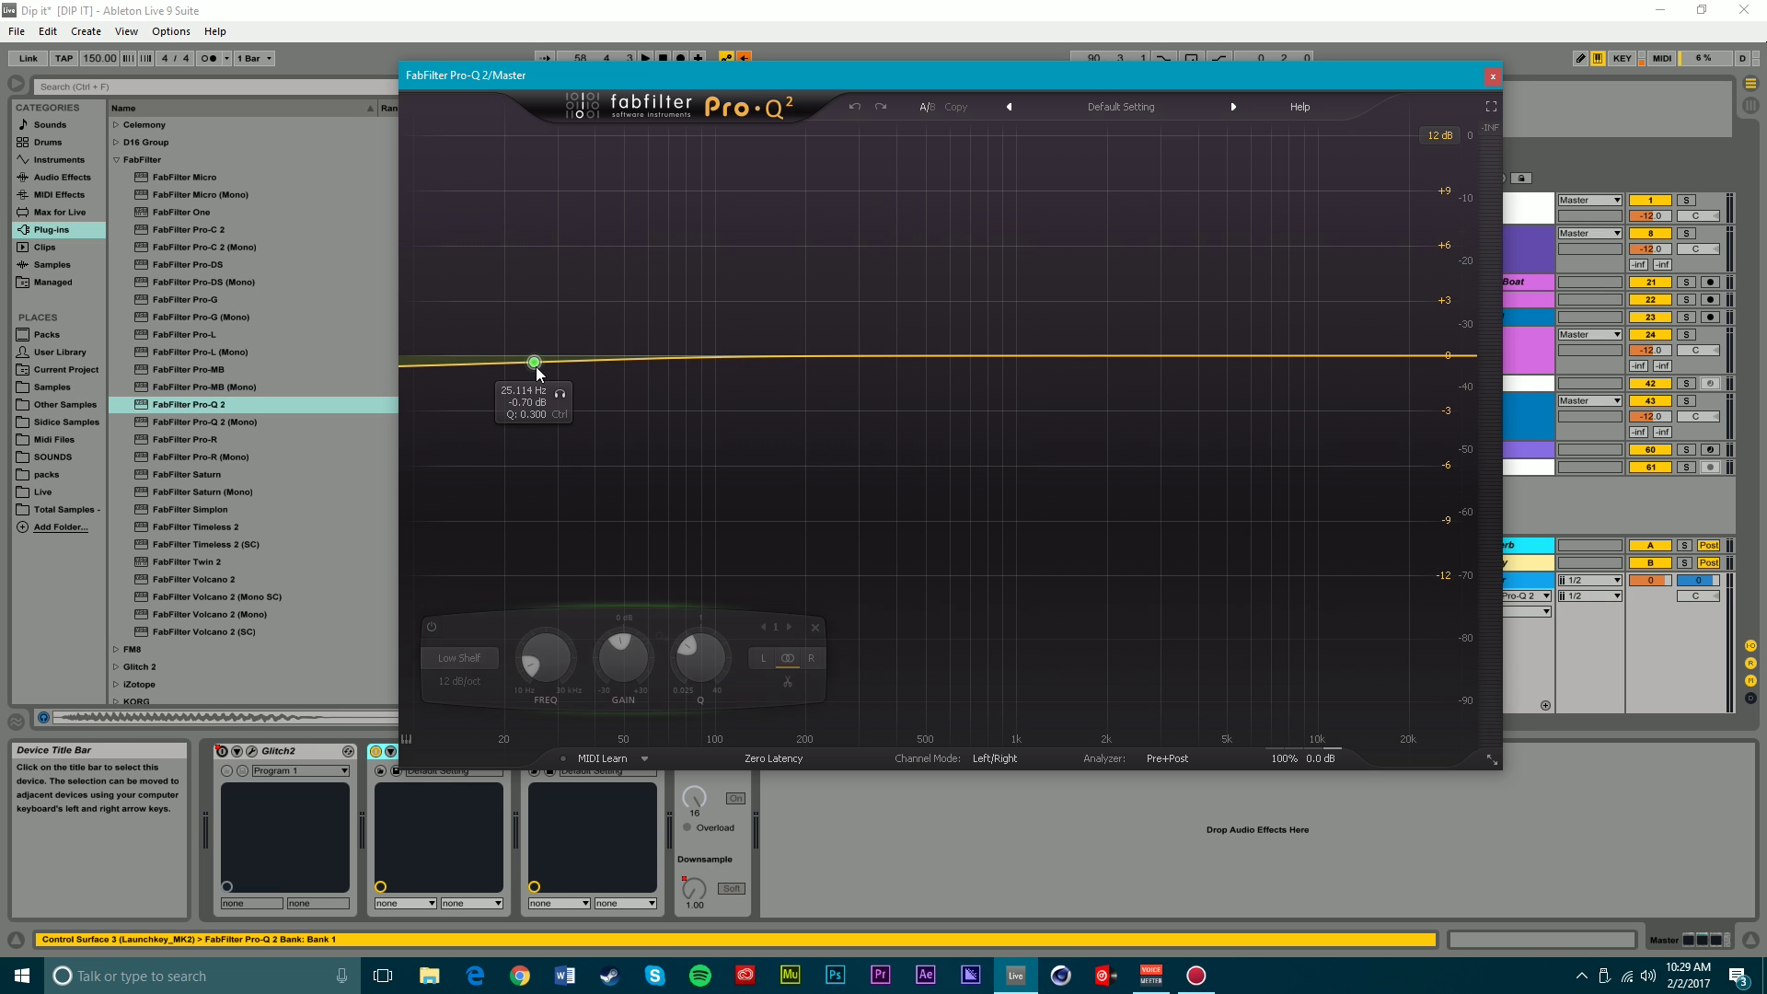
- Create an EQ band at about 25 Hz in Pro-Q 2 and make it a Low Cut with a 96 dB/oct slope
{"action": "left_click", "coordinate": [536, 365]}
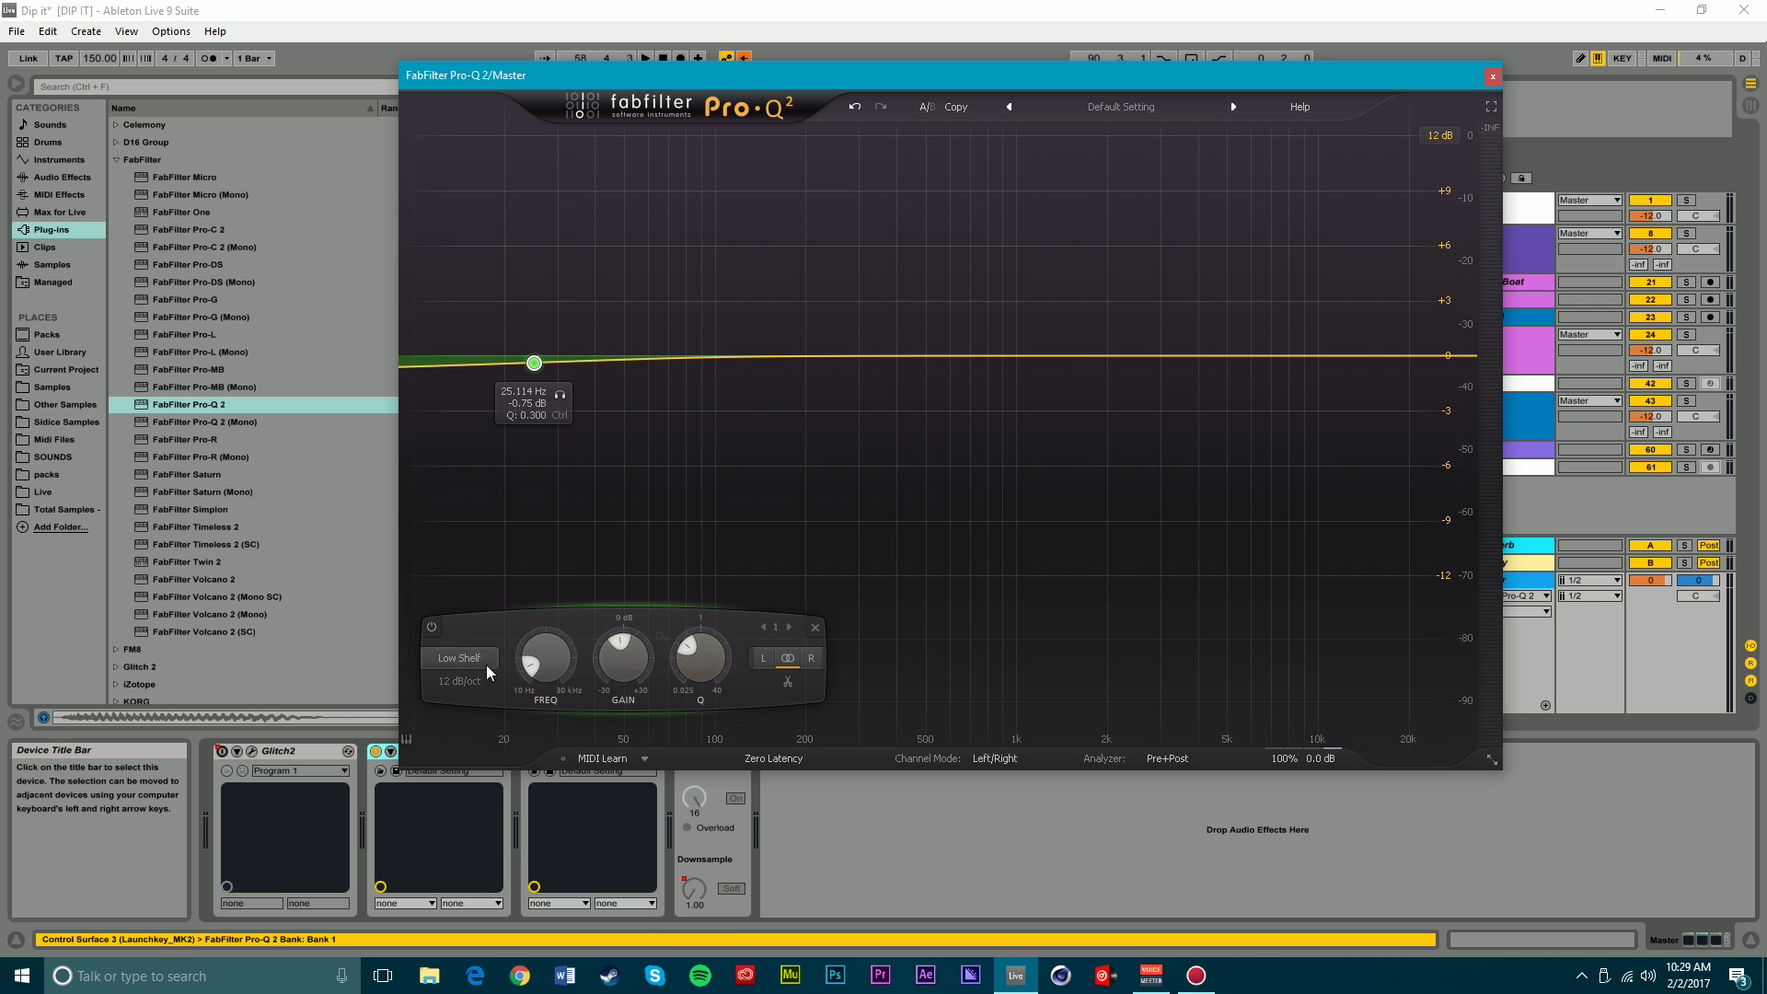
{"action": "left_click", "coordinate": [488, 672]}
{"action": "left_click", "coordinate": [471, 716]}
{"action": "left_click", "coordinate": [465, 684]}
{"action": "left_click", "coordinate": [468, 864]}
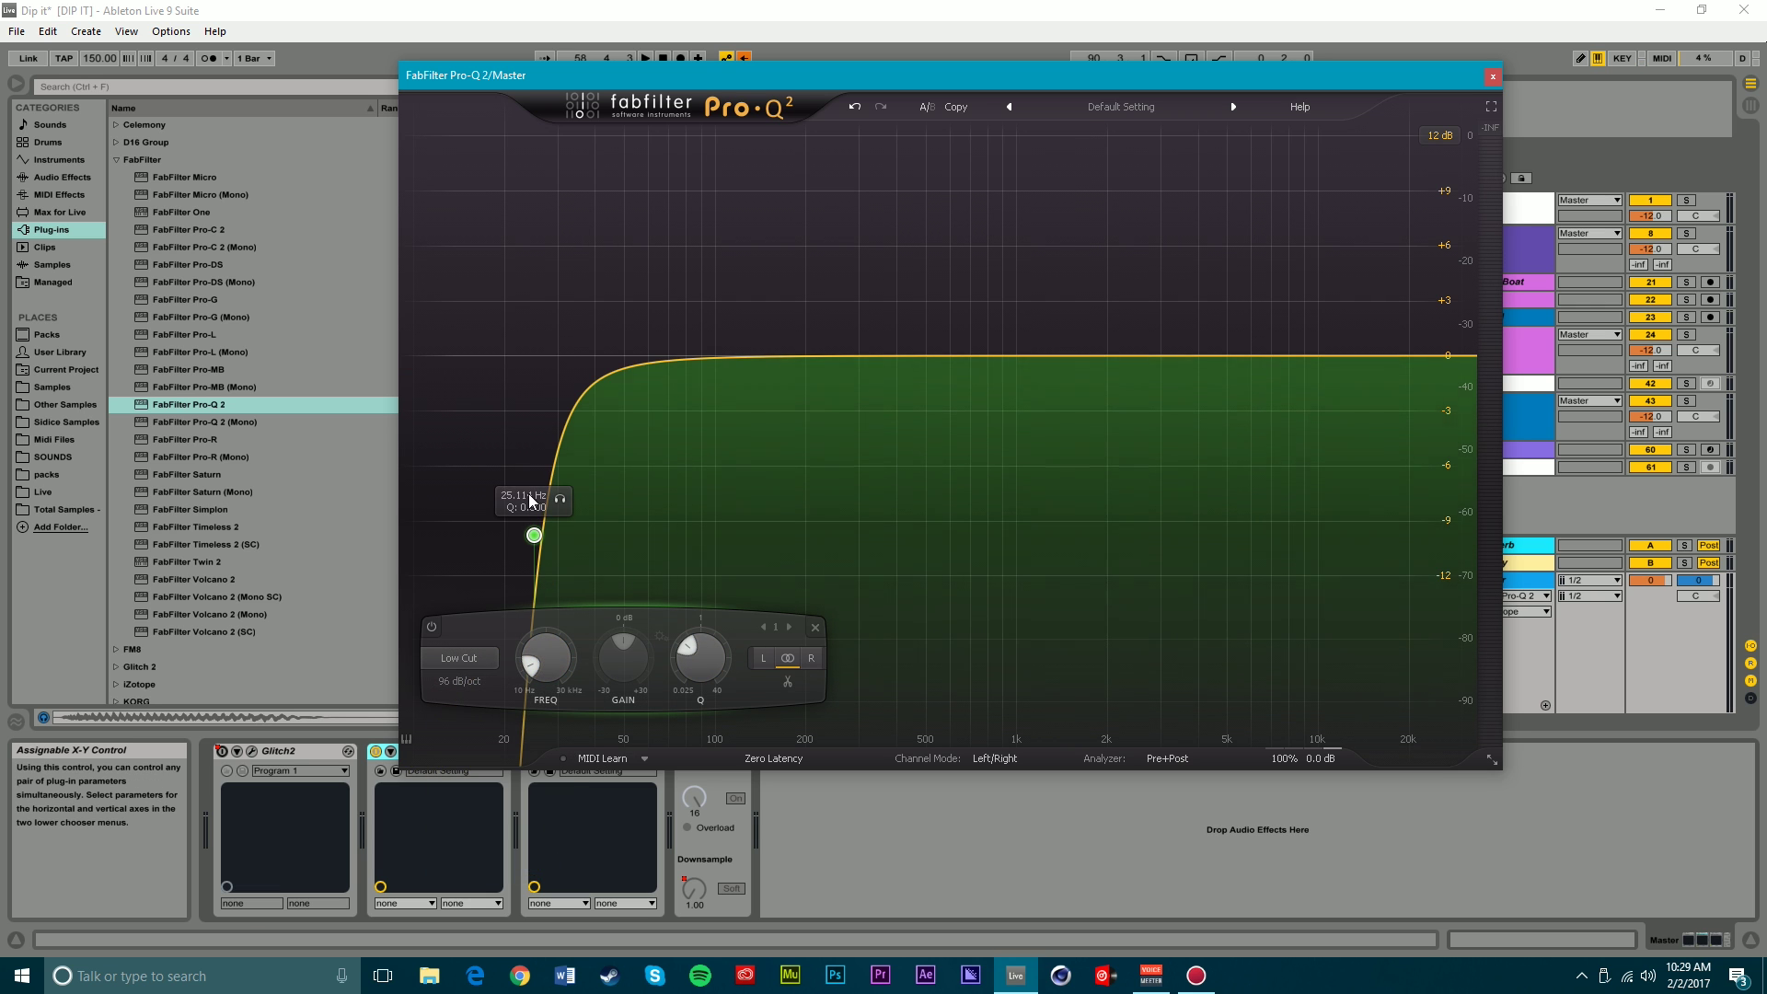
- Try the low-cut band's frequency at 20 Hz and at 30 Hz
{"action": "double_click", "coordinate": [531, 500]}
{"action": "type", "text": "20"}
{"action": "key", "text": "Return"}
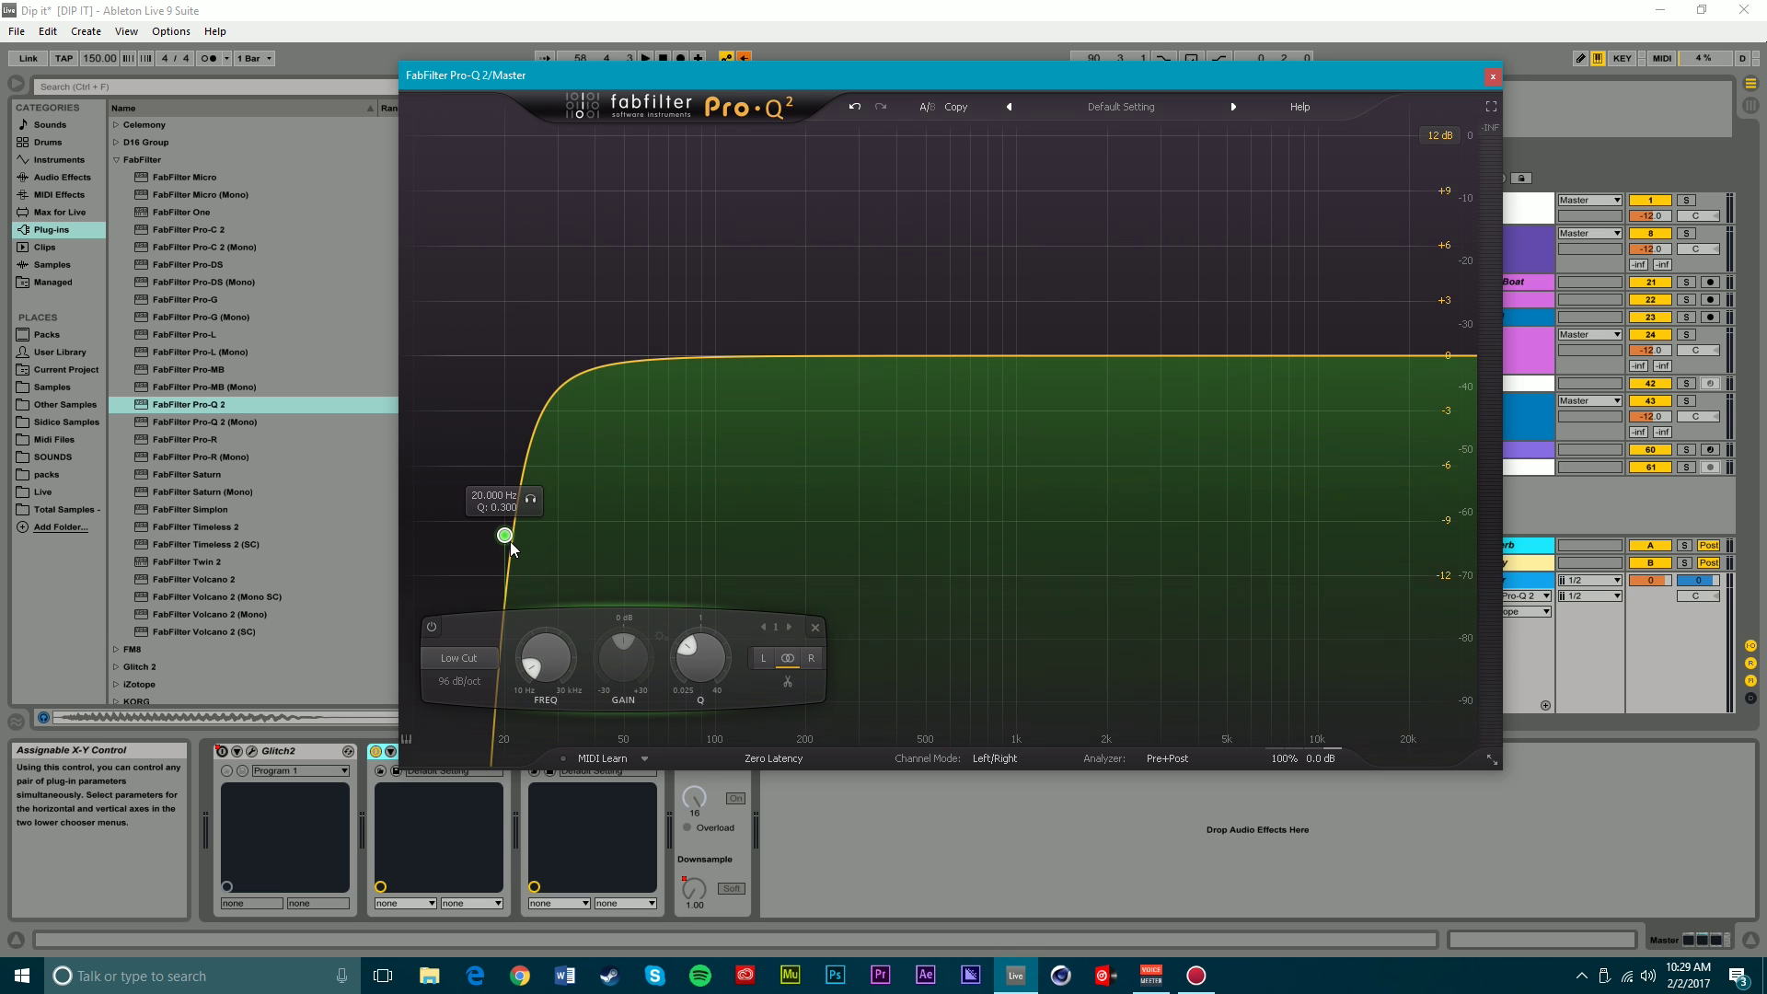
{"action": "double_click", "coordinate": [502, 495]}
{"action": "type", "text": "30"}
{"action": "key", "text": "Return"}
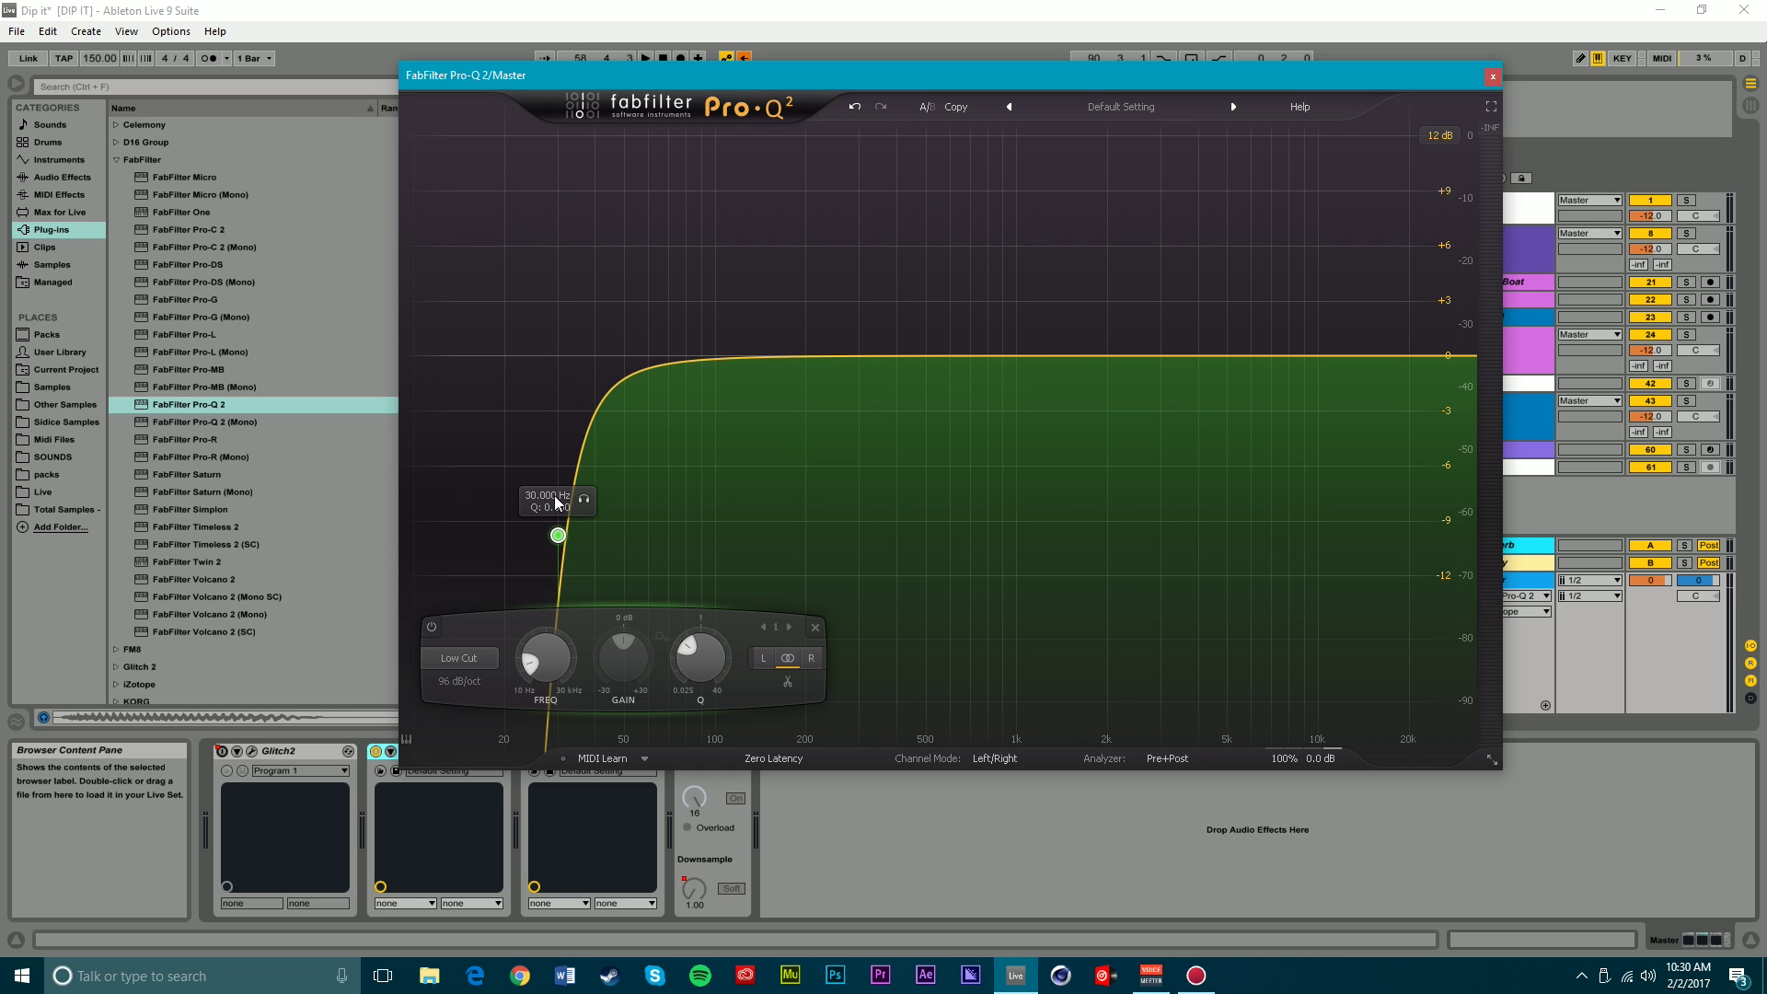
- Set the low-cut frequency to 25 Hz, play the drop to check it, and close Pro-Q 2
{"action": "double_click", "coordinate": [555, 498]}
{"action": "type", "text": "25"}
{"action": "key", "text": "Return"}
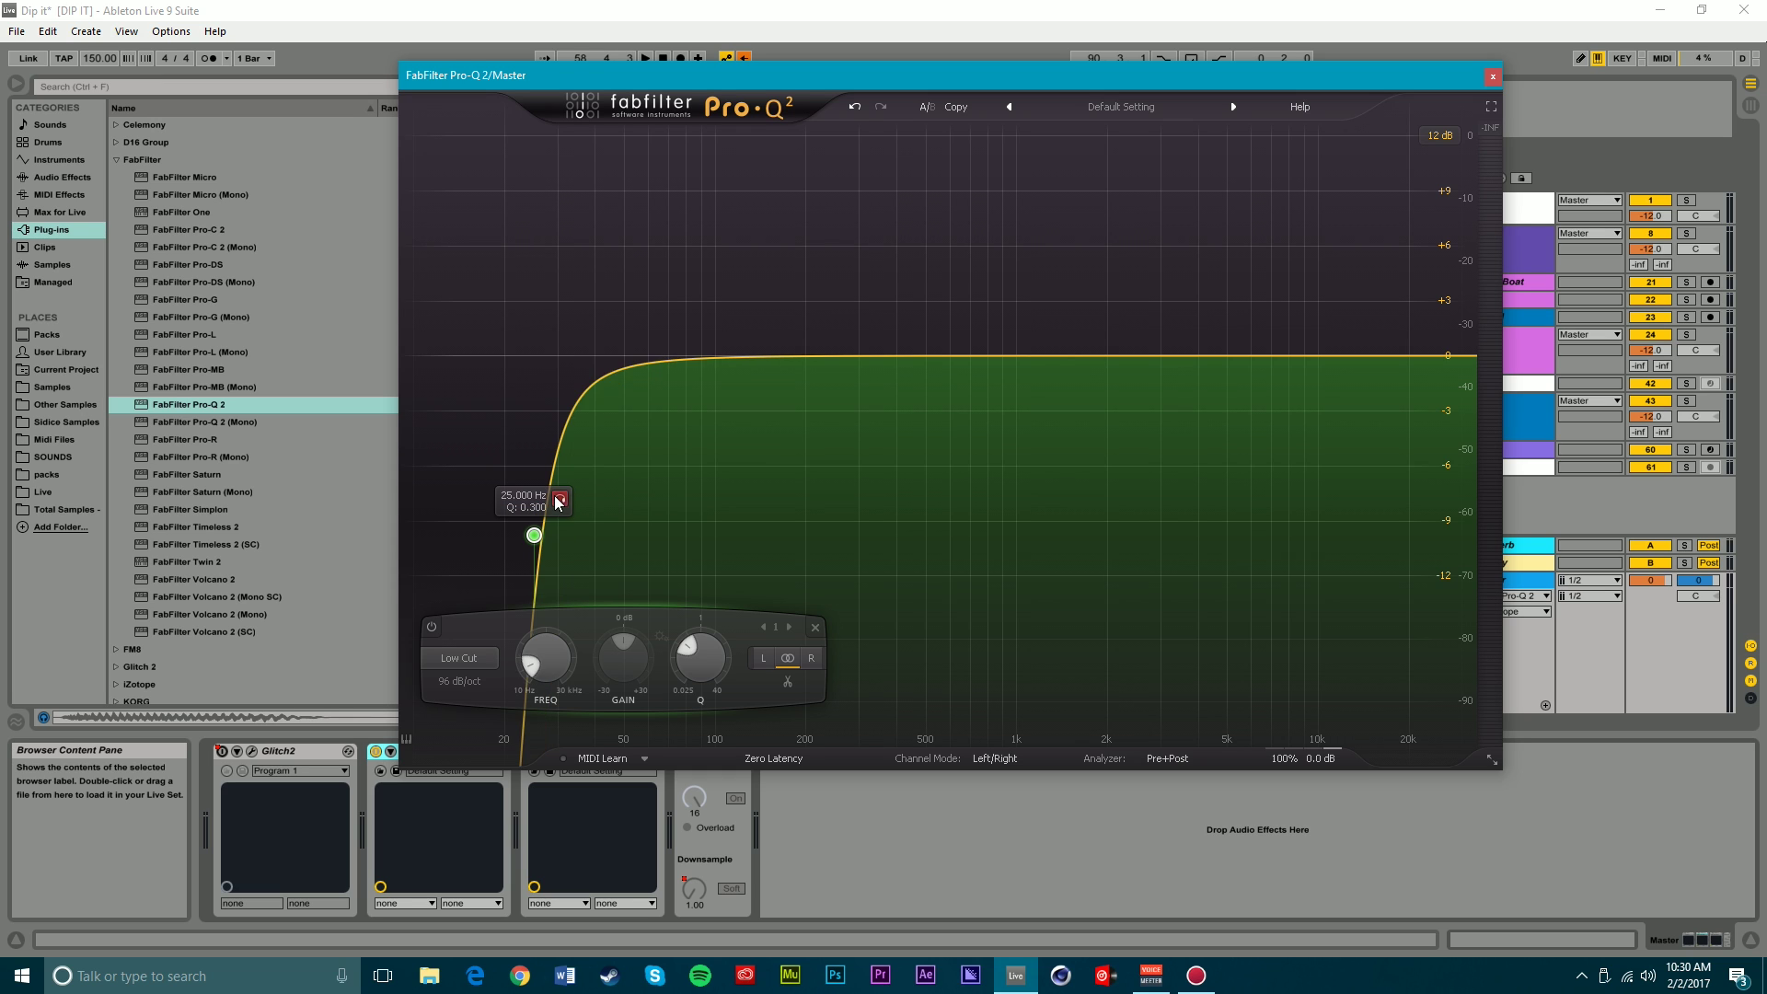
{"action": "key", "text": "space"}
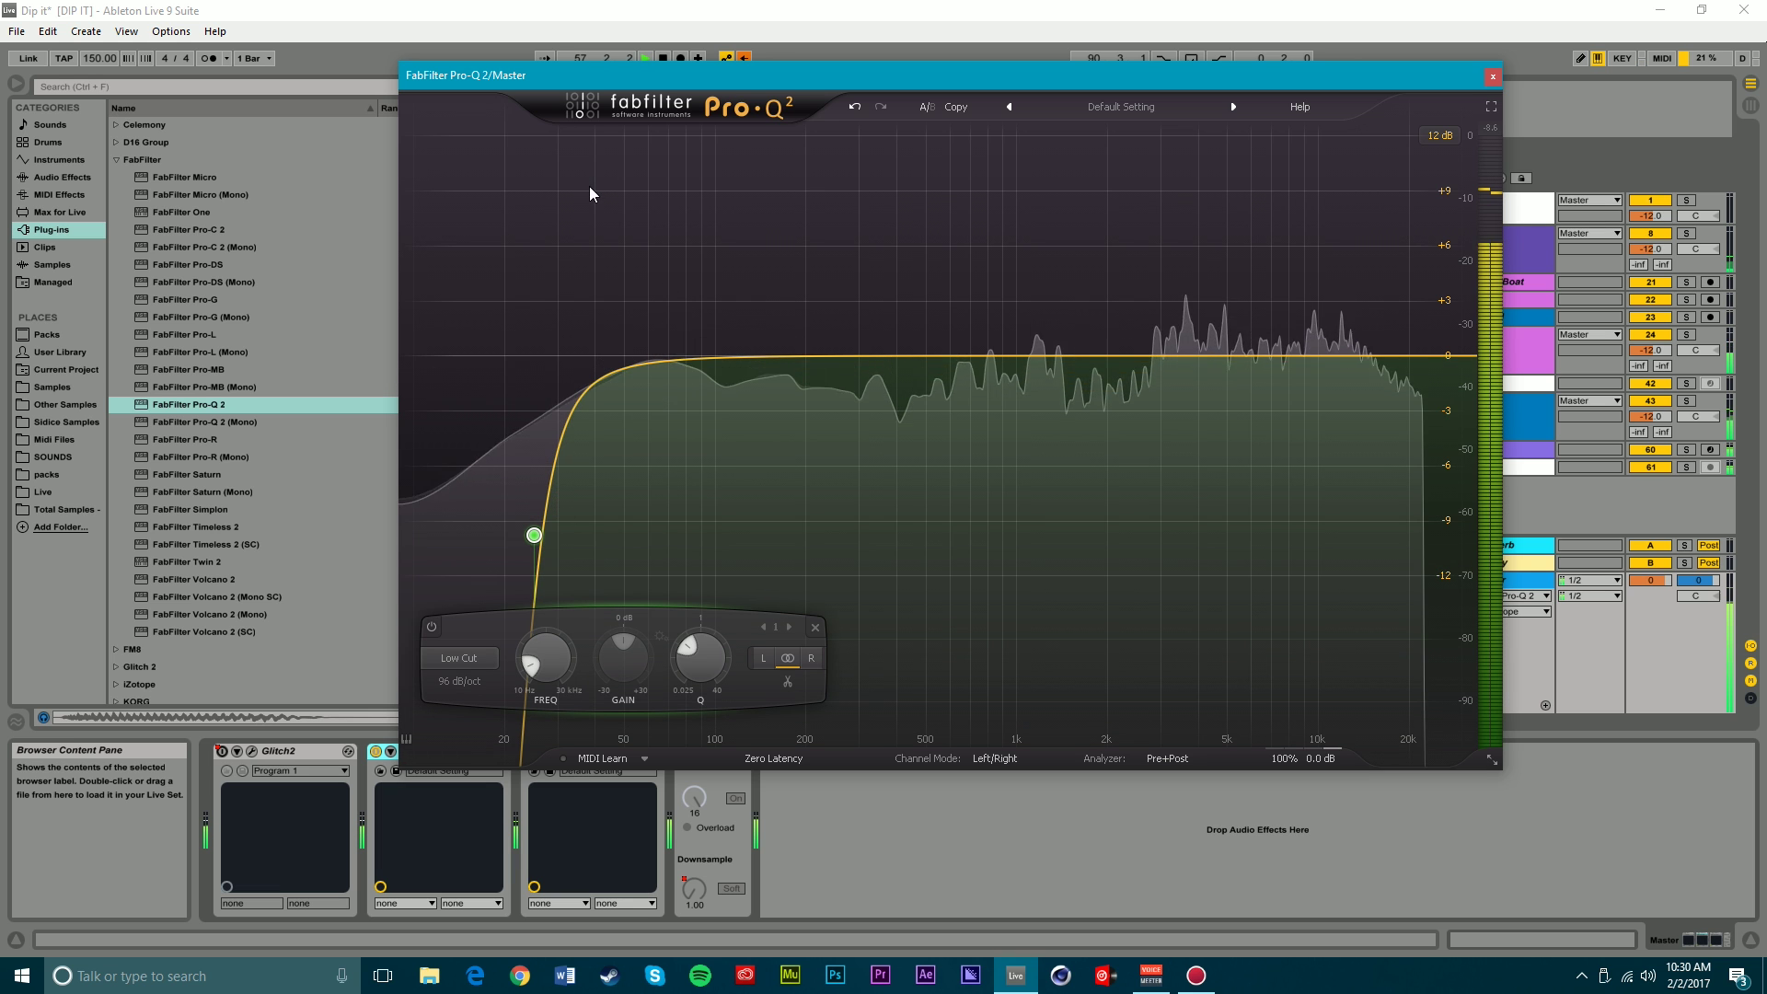
{"action": "key", "text": "space"}
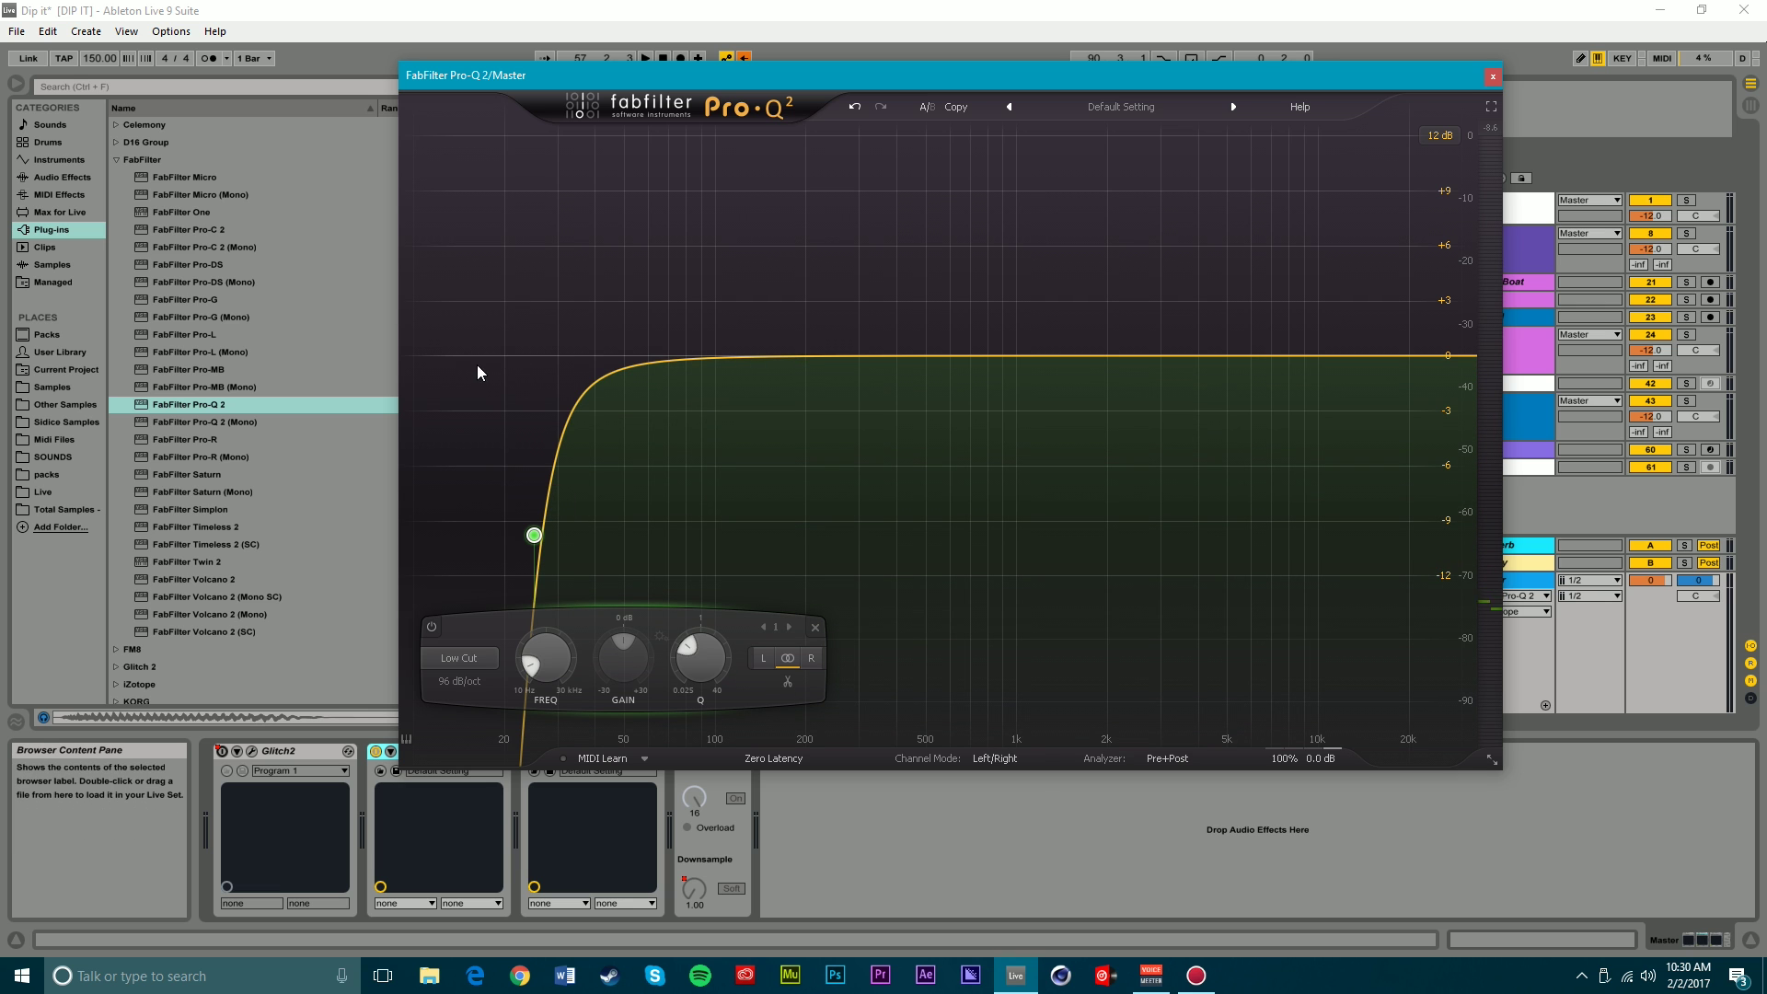
{"action": "left_click", "coordinate": [1493, 77]}
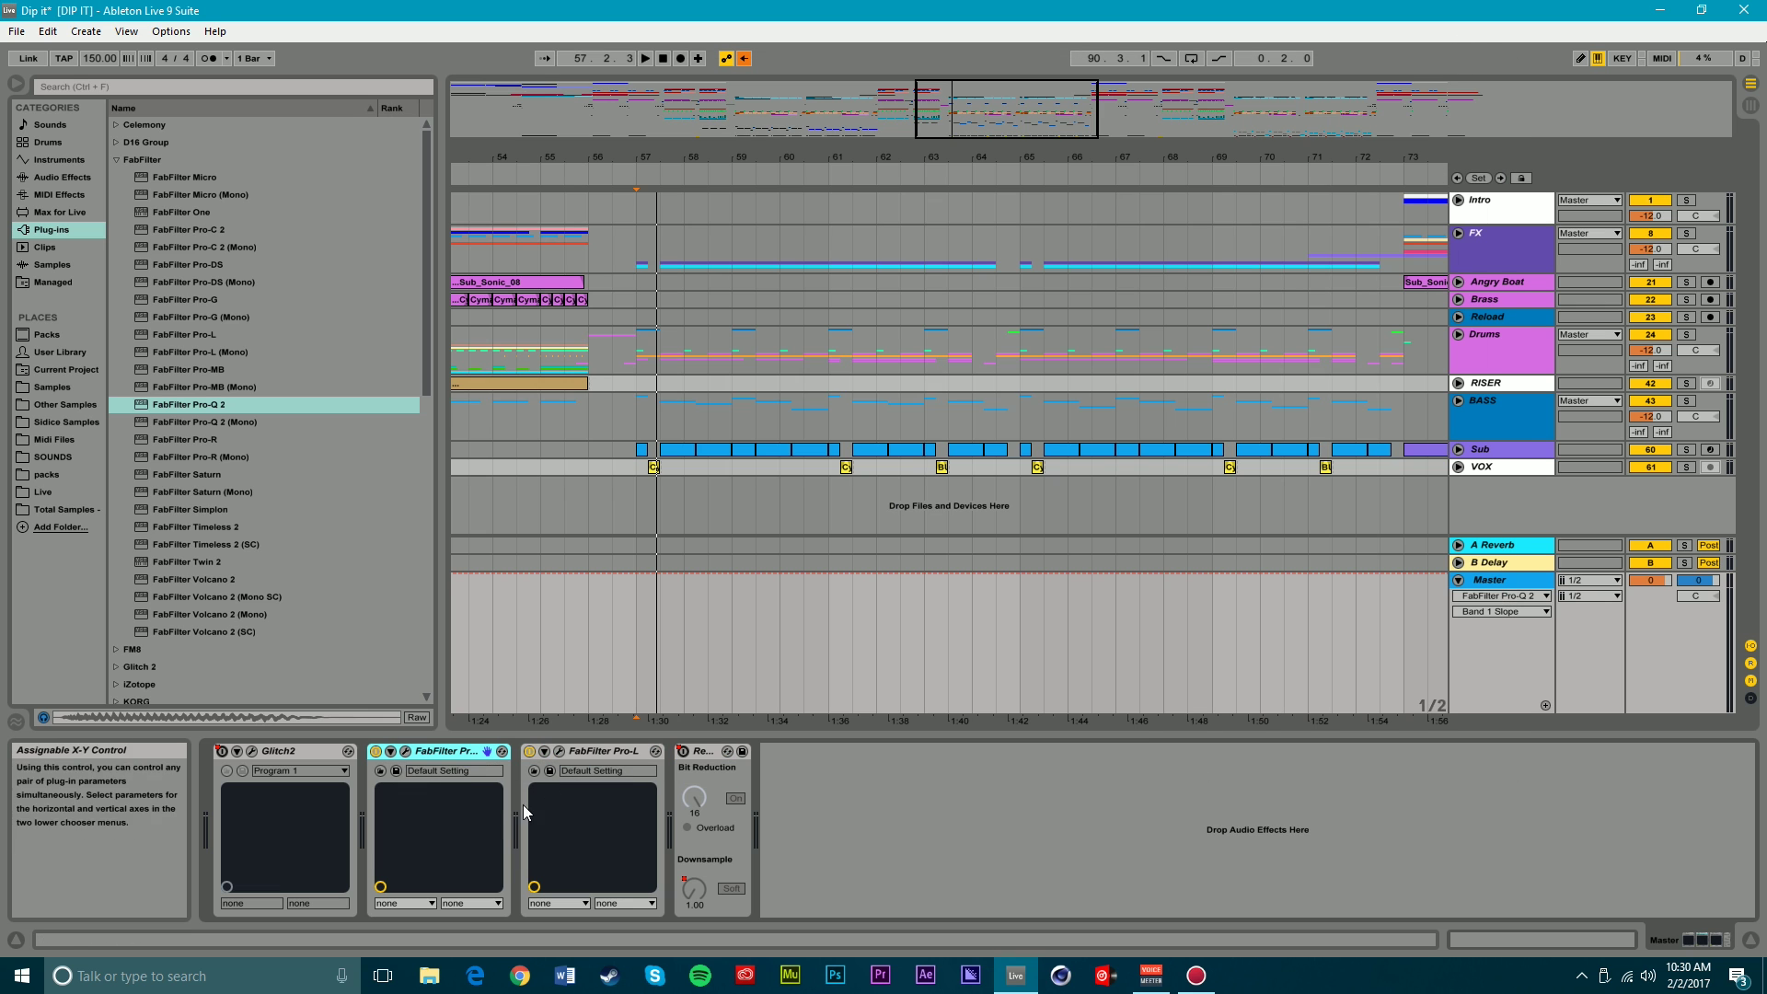
- Add iZotope Ozone 7 between FabFilter Pro-Q 2 and Pro-L on the Master track
{"action": "left_click", "coordinate": [560, 752]}
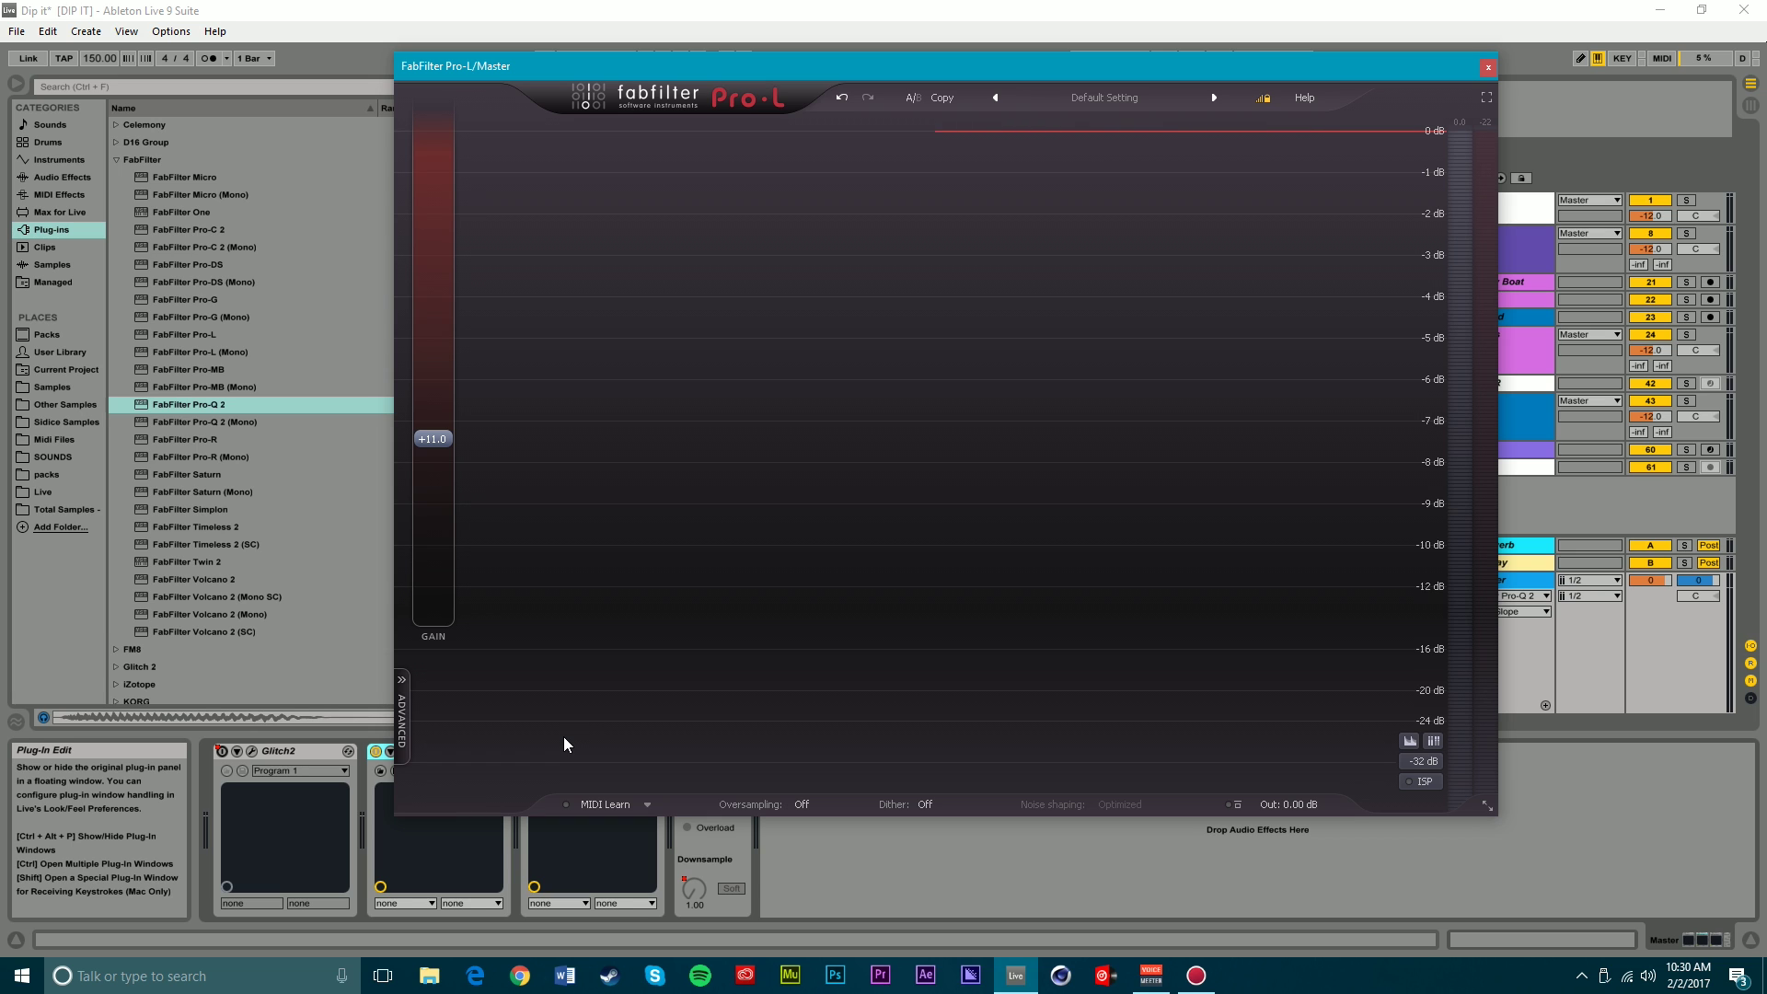
{"action": "left_click", "coordinate": [1487, 67]}
{"action": "left_click", "coordinate": [129, 159]}
{"action": "scroll", "coordinate": [211, 337], "scroll_direction": "down", "scroll_amount": 2}
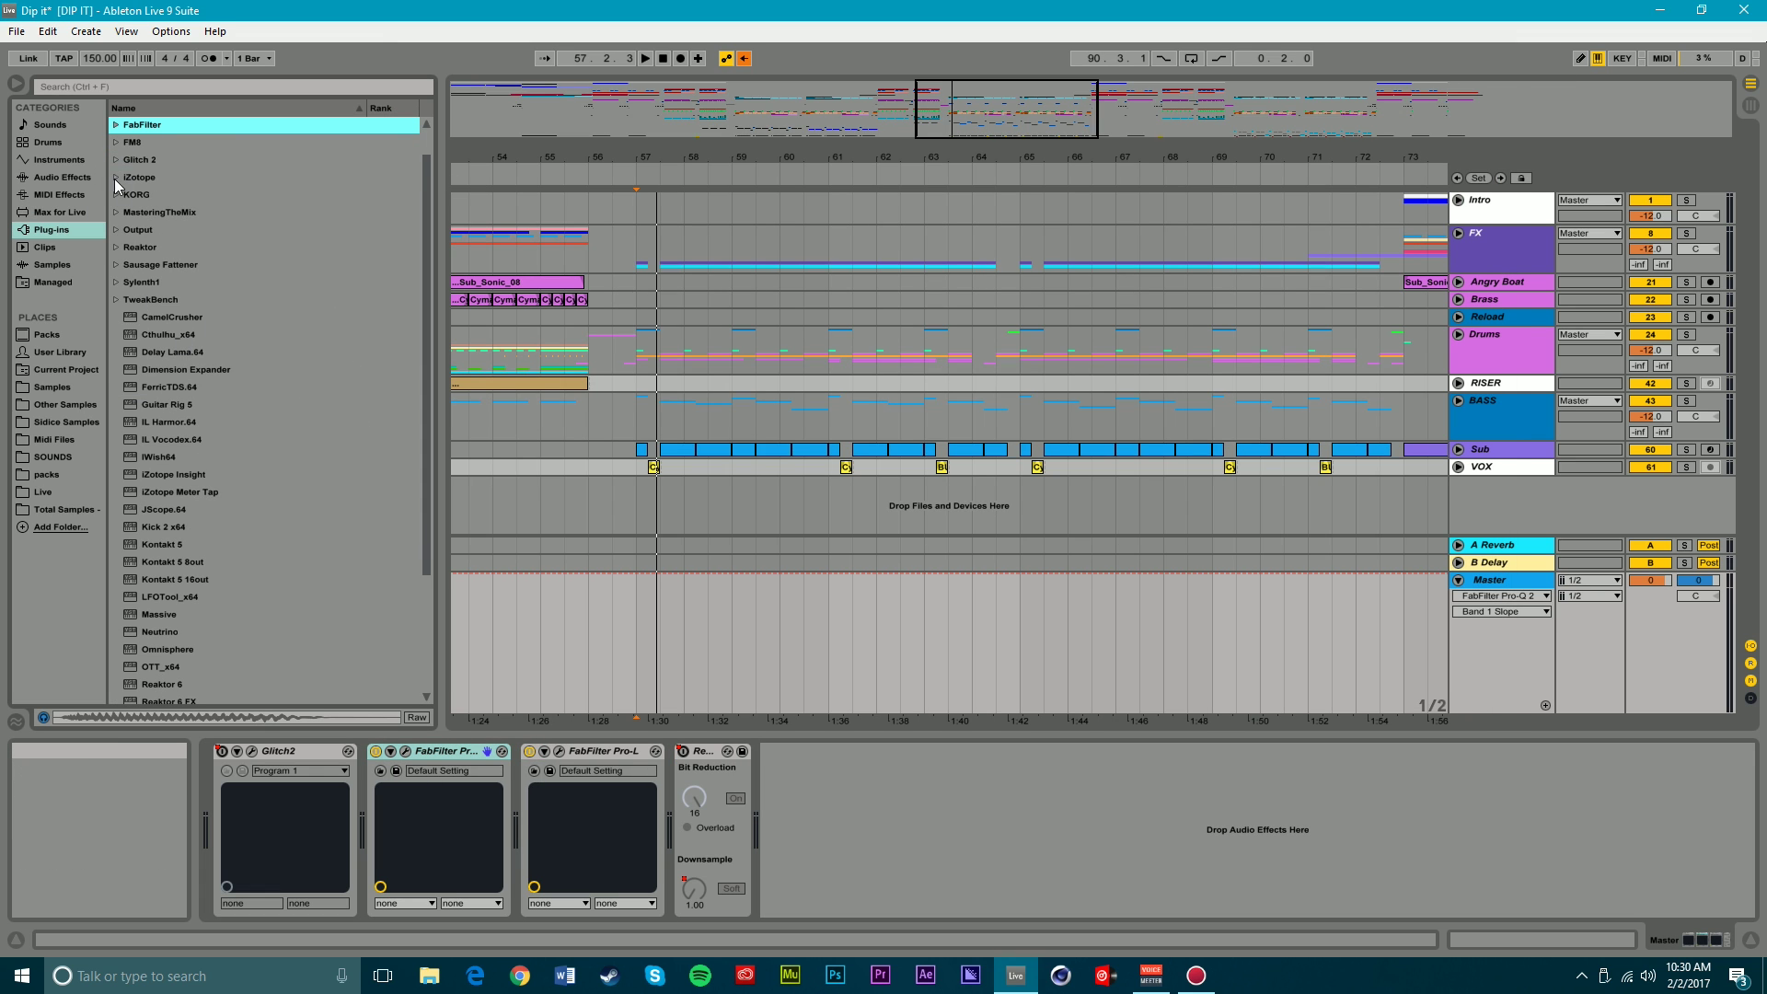
{"action": "left_click", "coordinate": [115, 177]}
{"action": "left_click", "coordinate": [127, 211]}
{"action": "mouse_move", "coordinate": [191, 232]}
{"action": "left_mouse_down"}
{"action": "mouse_move", "coordinate": [442, 911]}
{"action": "mouse_move", "coordinate": [531, 869]}
{"action": "left_mouse_up"}
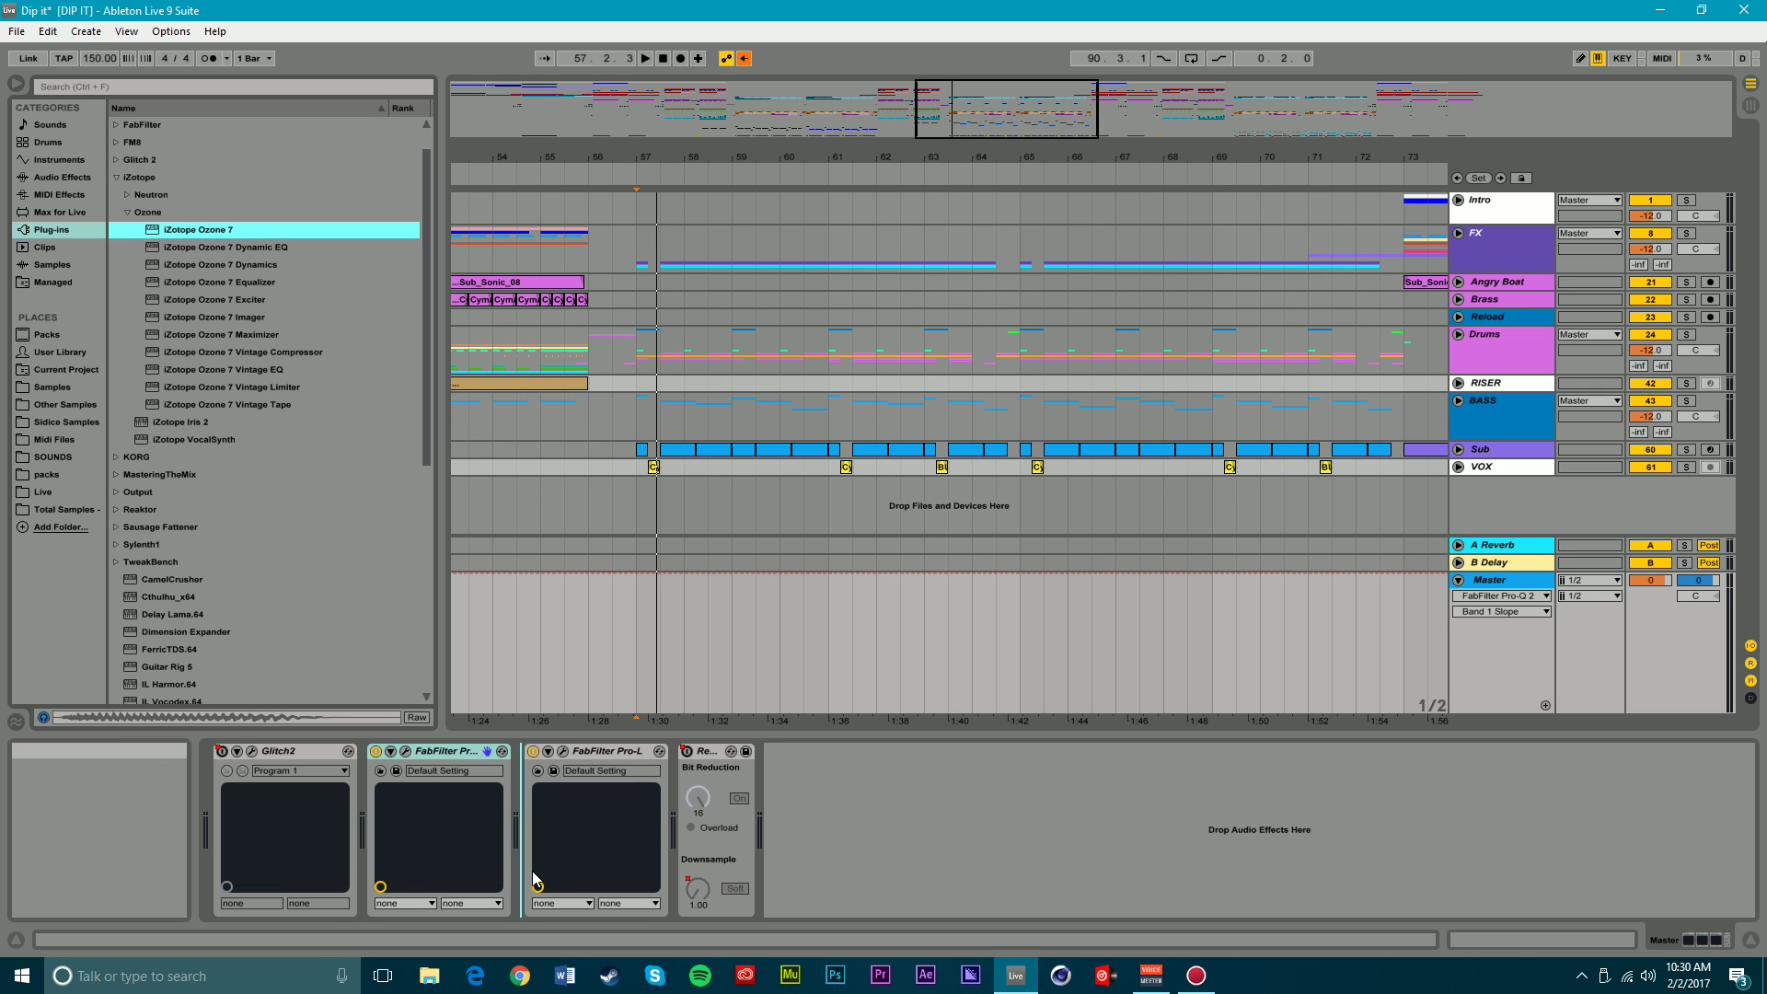
- Finish placing Ozone 7 before Pro-L, close its preset manager and switch its Equalizer to mid/side processing
{"action": "left_click_drag", "start_coordinate": [532, 870], "coordinate": [532, 870]}
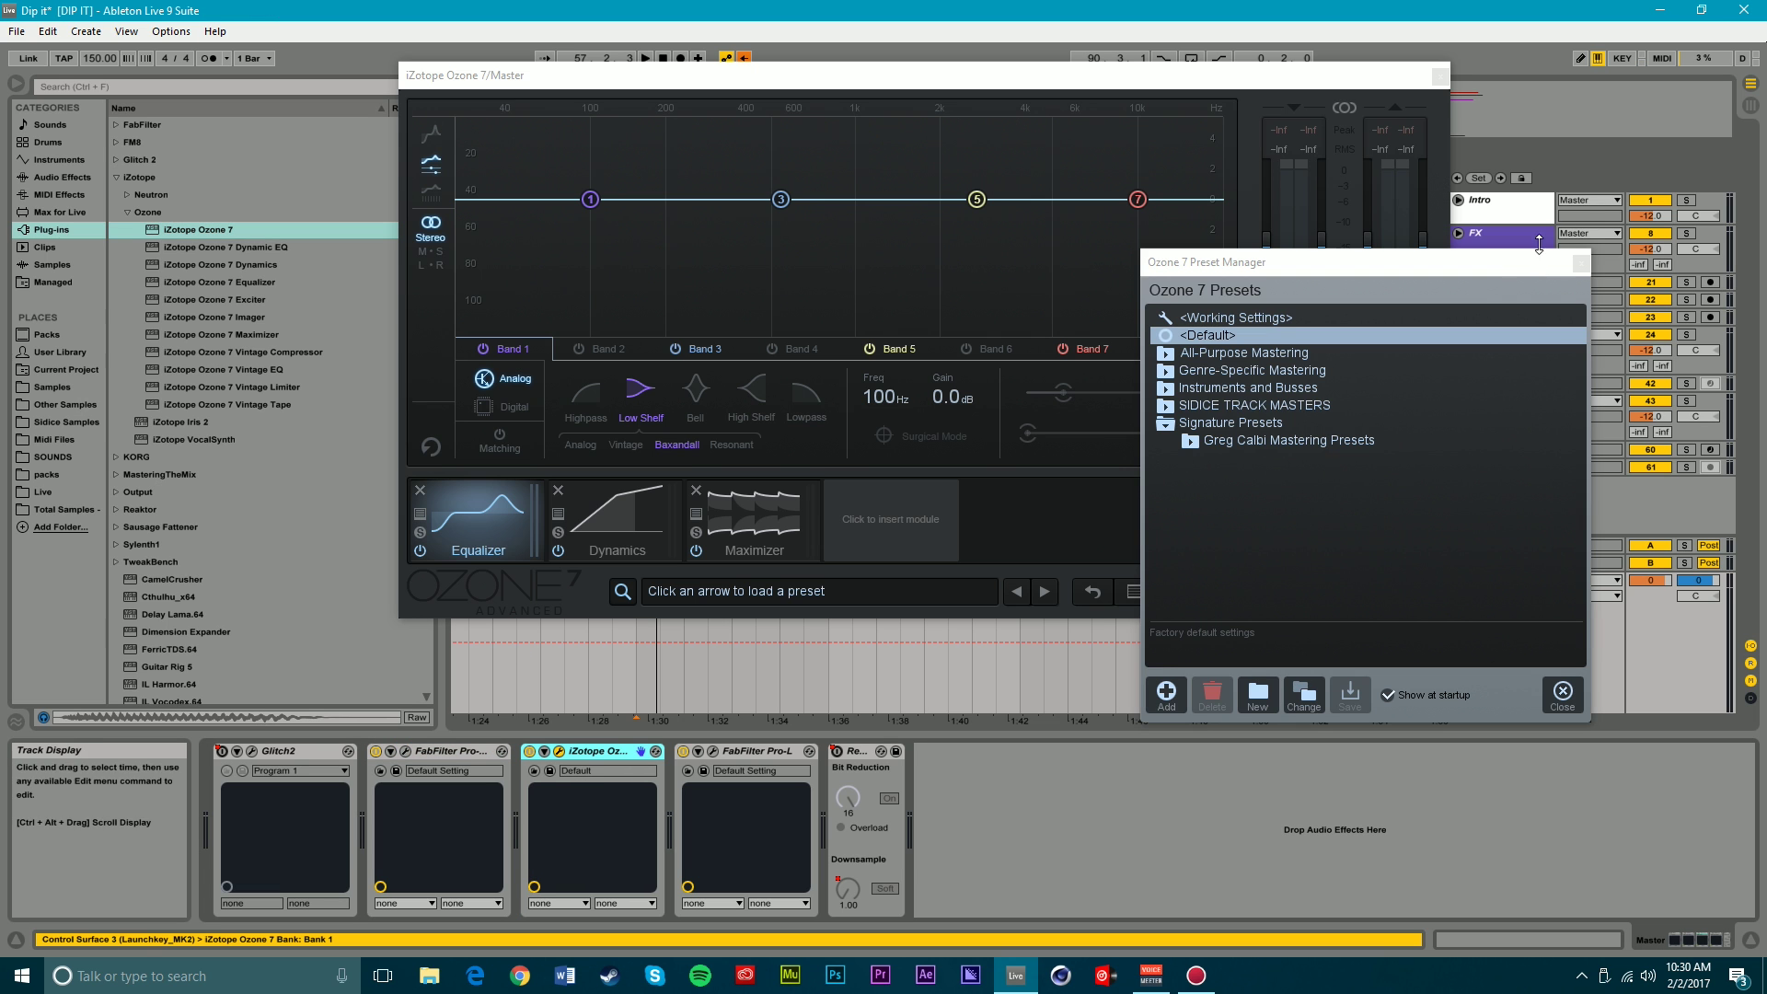
{"action": "left_click", "coordinate": [1576, 264]}
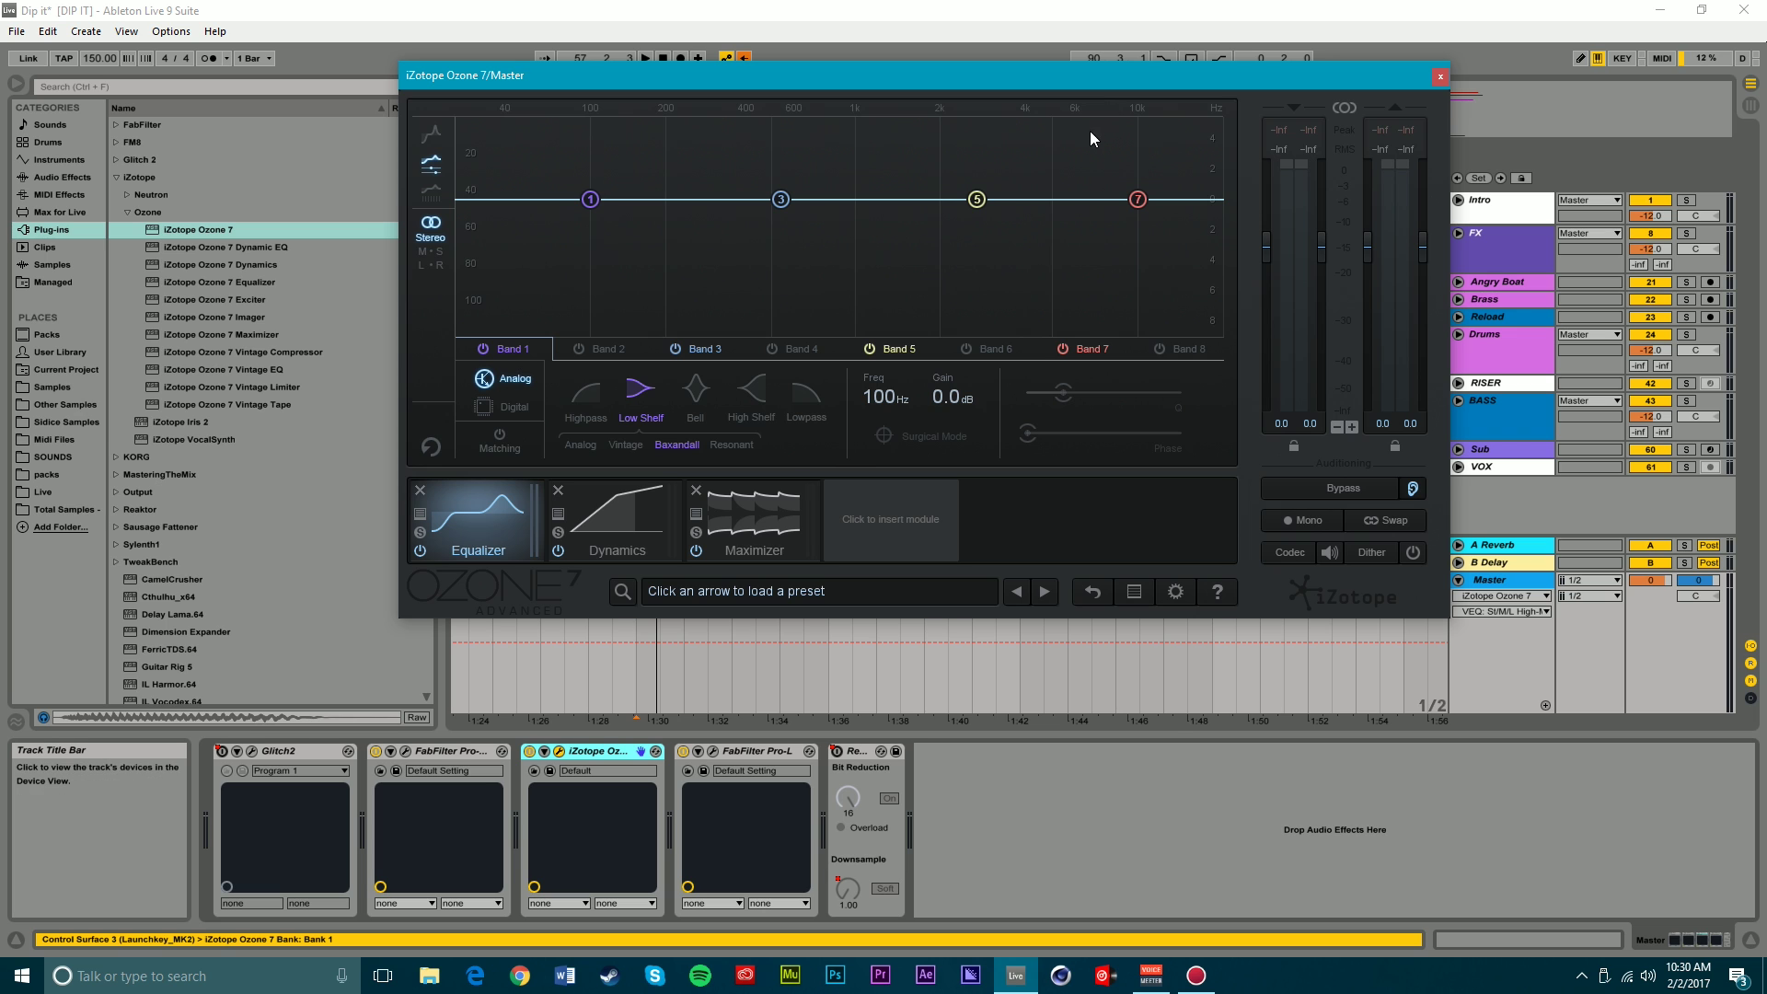
{"action": "left_click_drag", "start_coordinate": [562, 79], "coordinate": [610, 198]}
{"action": "left_click", "coordinate": [483, 369]}
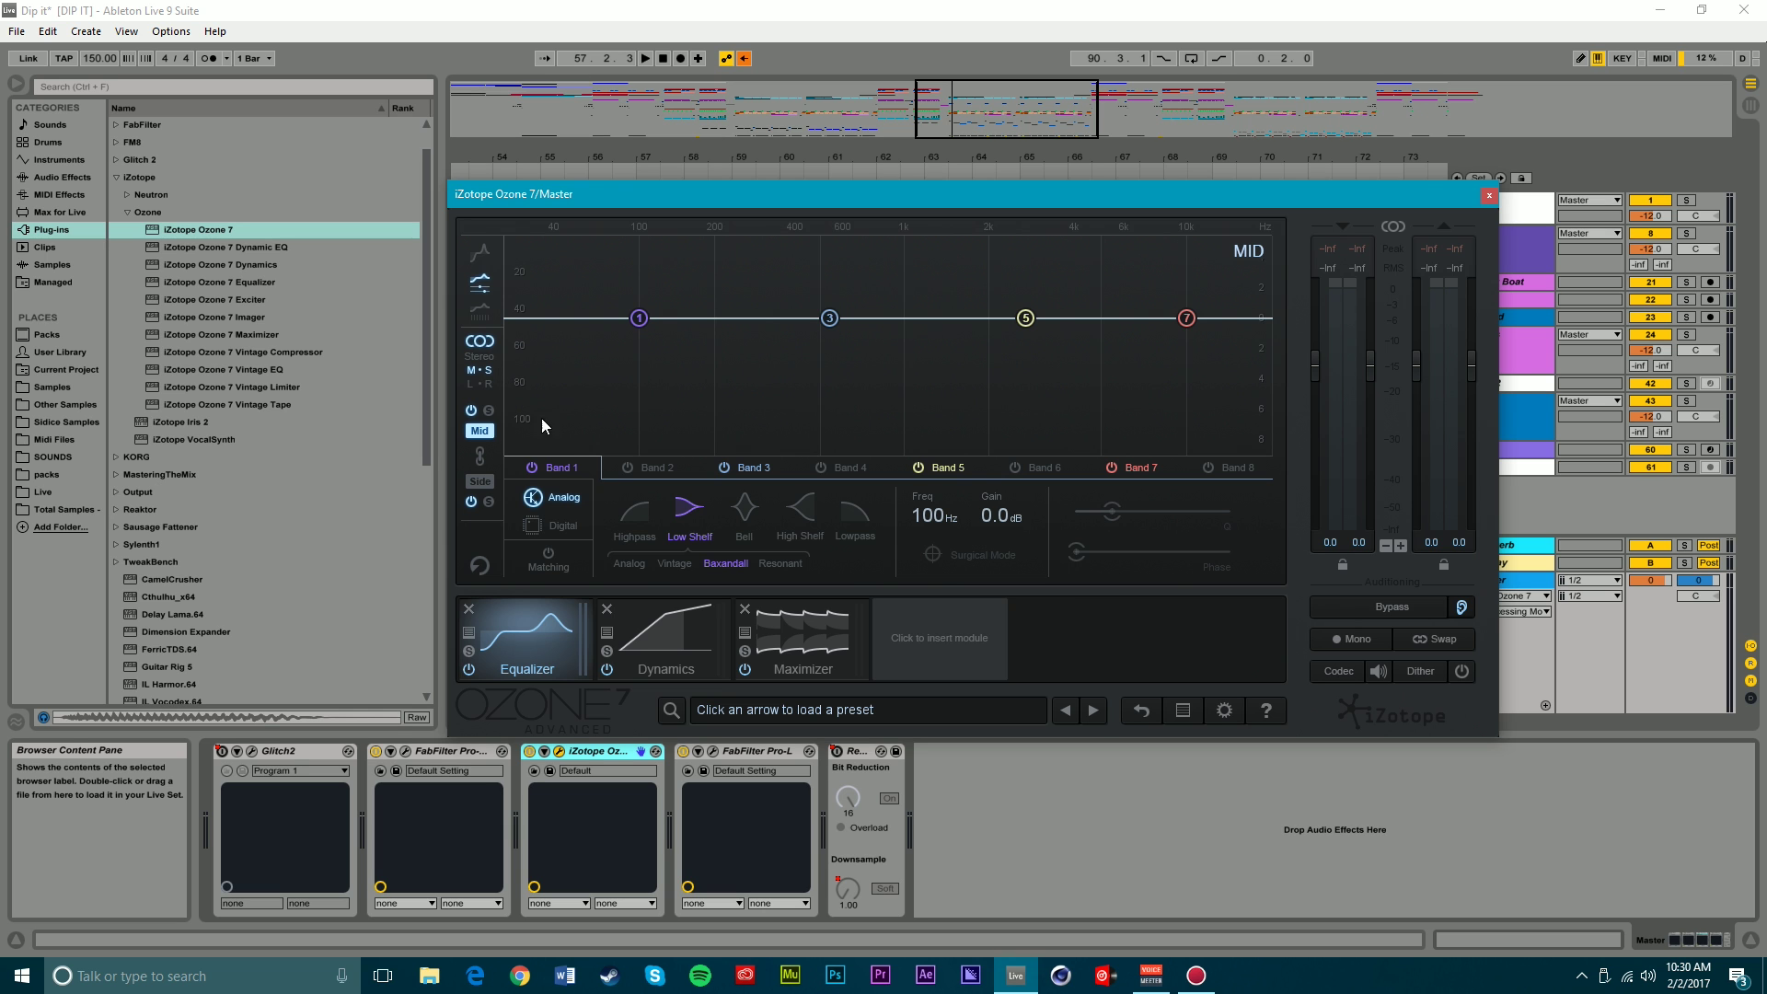
- Solo the Mid channel of the Ozone Equalizer and lower Band 3 to -0.5 dB at about 530 Hz during playback
{"action": "left_click", "coordinate": [488, 410]}
{"action": "key", "text": "space"}
{"action": "left_click", "coordinate": [828, 319]}
{"action": "left_click_drag", "start_coordinate": [828, 316], "coordinate": [826, 323]}
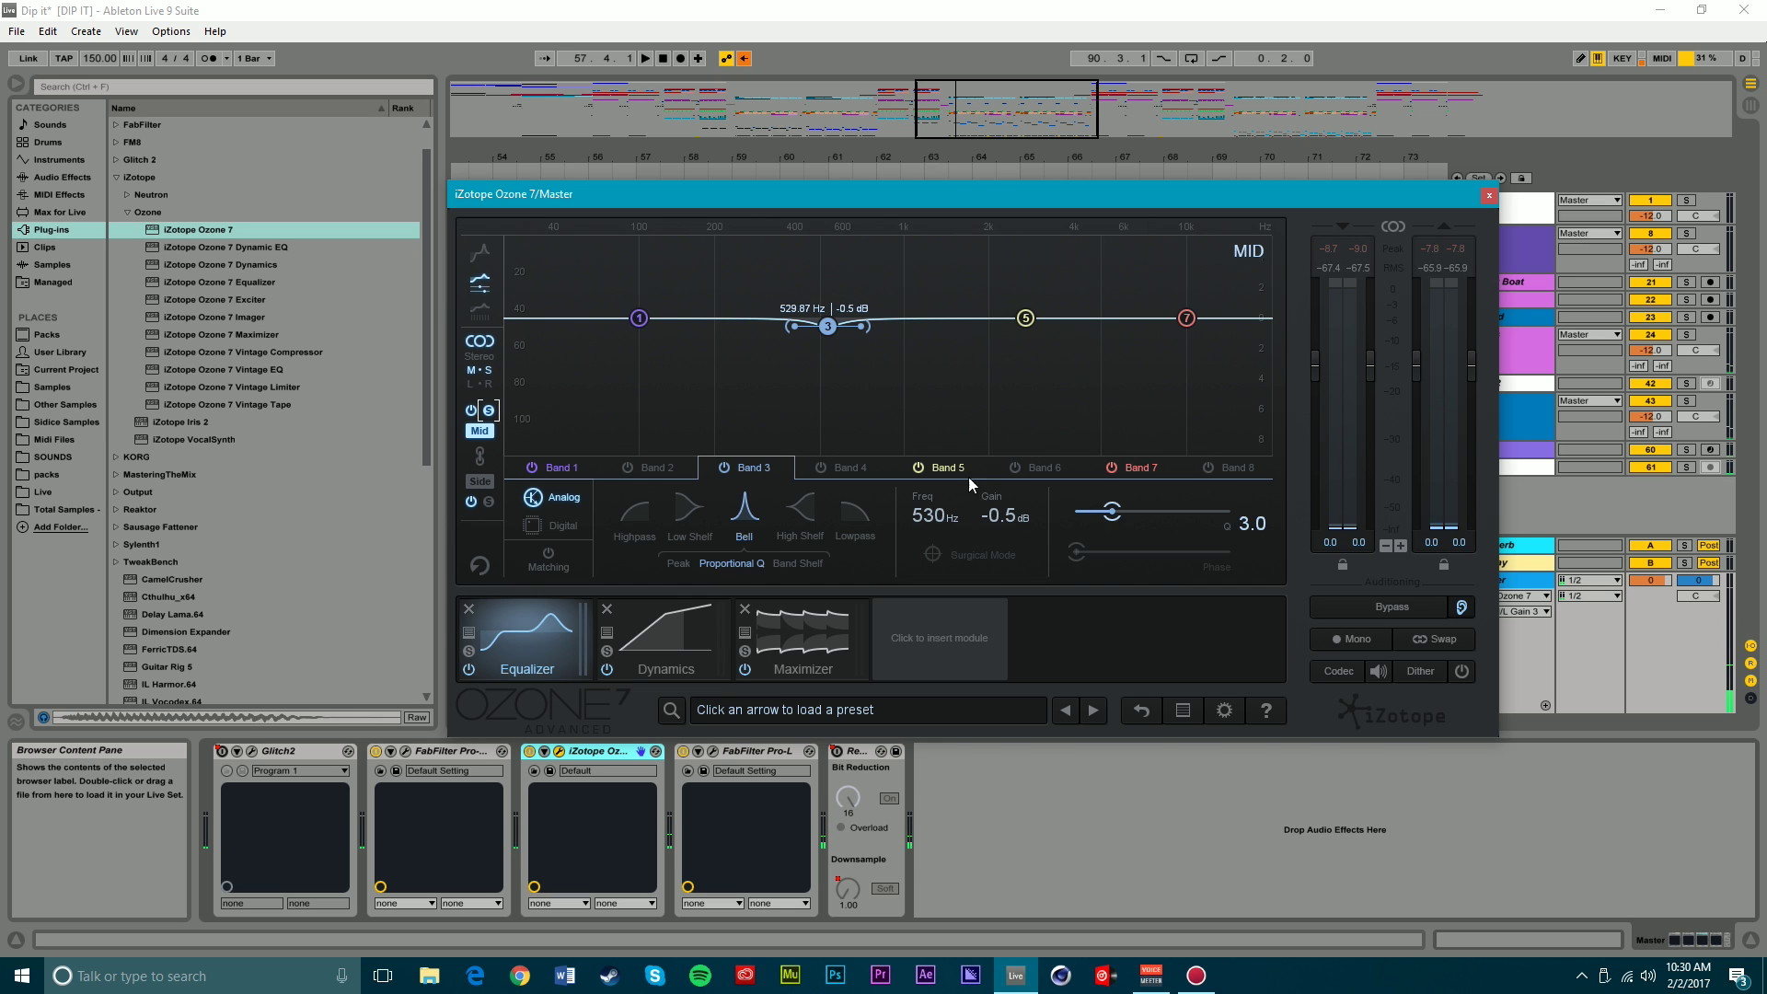
- Set the Mid channel's Band 3 frequency to 500 Hz and widen the bell to a Q of 0.3
{"action": "double_click", "coordinate": [935, 515]}
{"action": "type", "text": "500"}
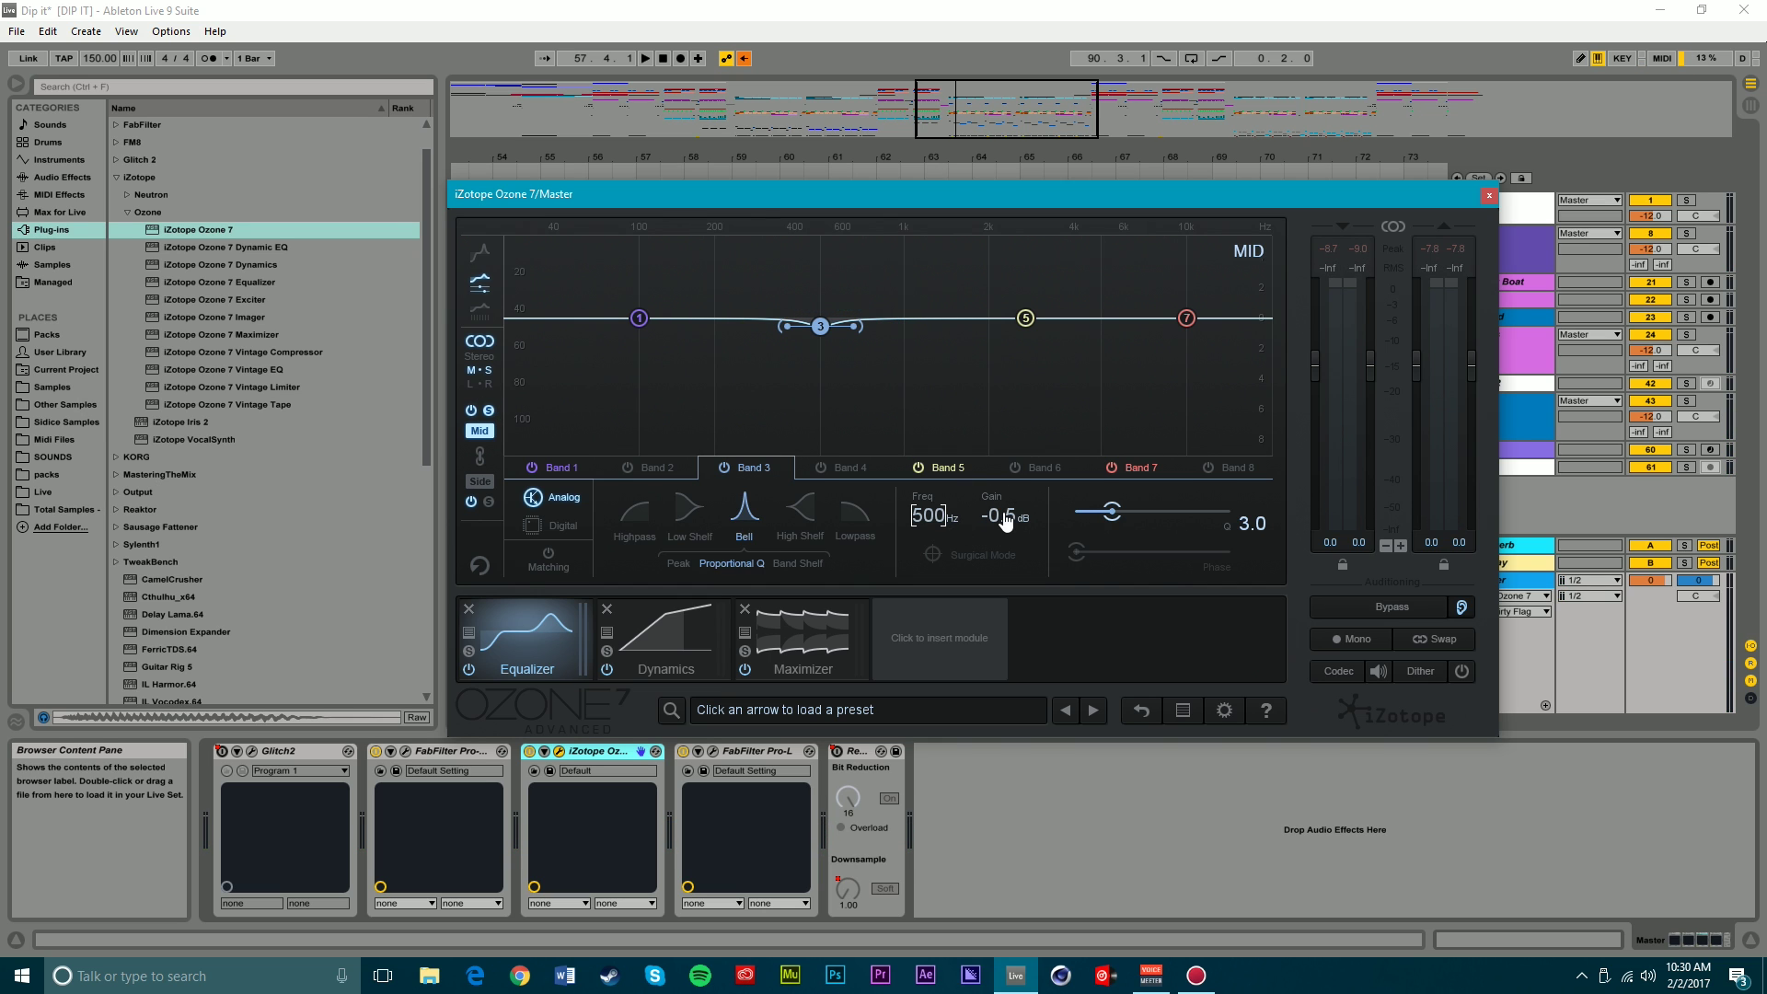
{"action": "key", "text": "Return"}
{"action": "left_click_drag", "start_coordinate": [1112, 512], "coordinate": [1082, 511]}
{"action": "left_click_drag", "start_coordinate": [867, 325], "coordinate": [871, 332]}
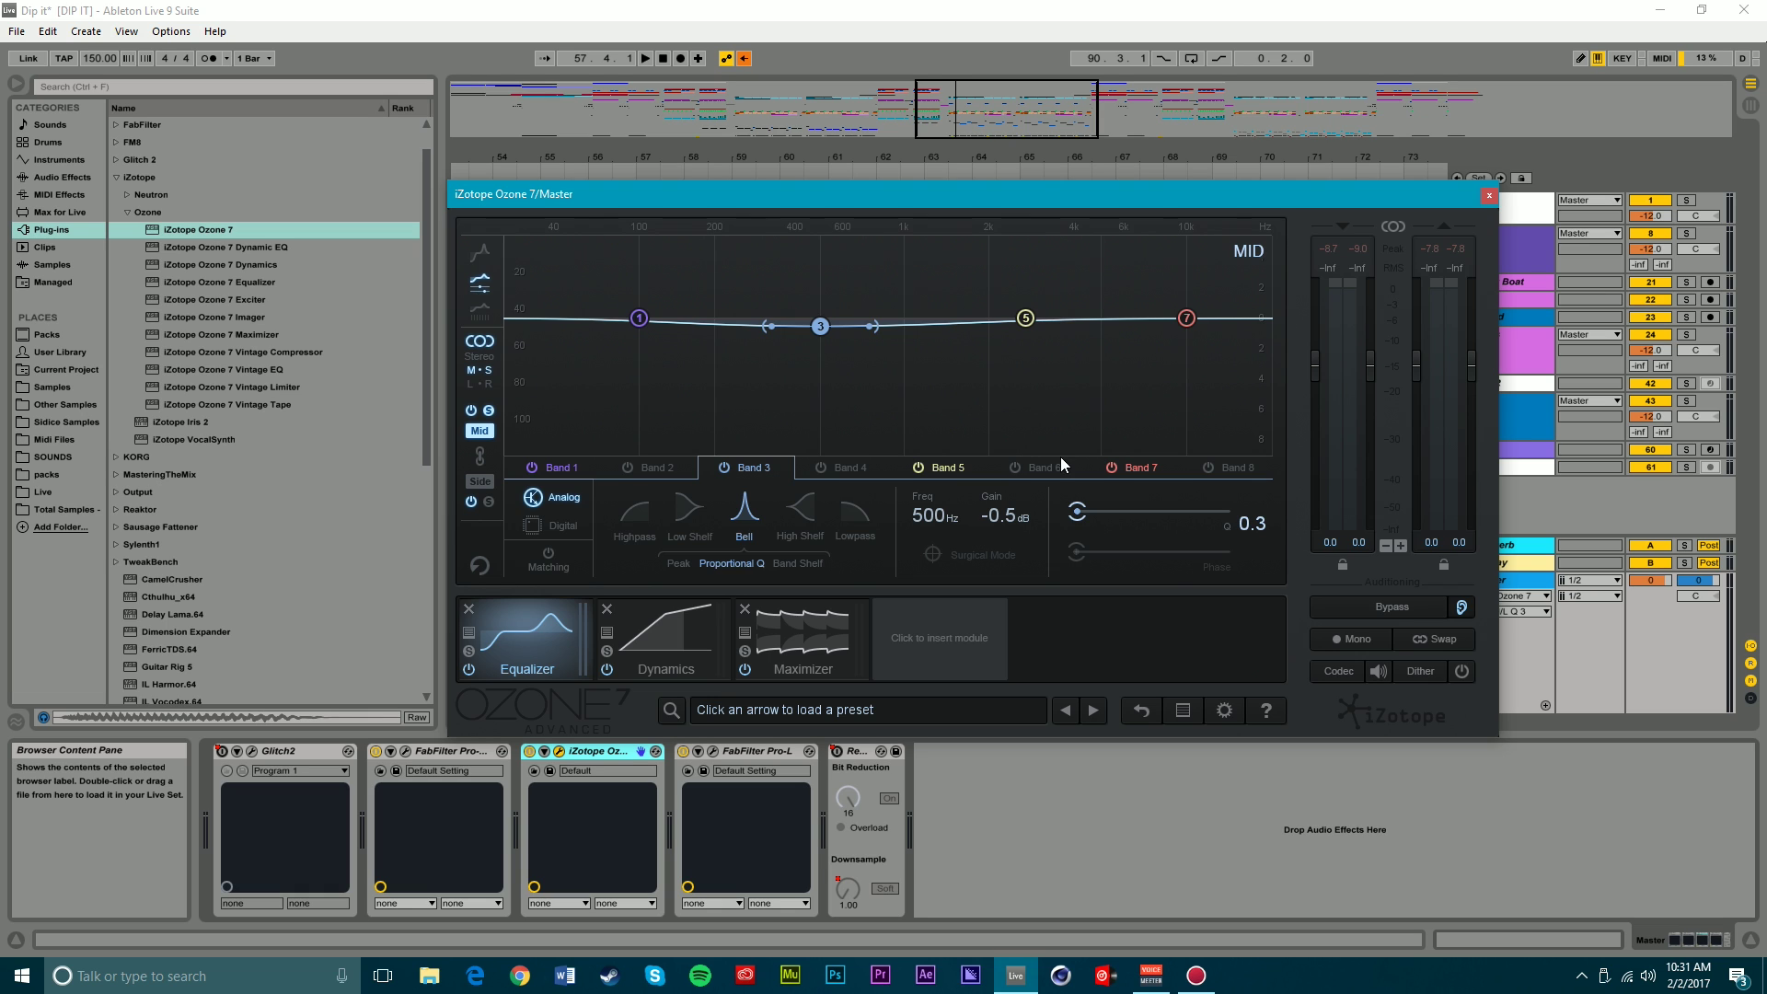
- On the soloed Side channel, make Band 1 a Highpass and set its frequency to 300 Hz
{"action": "left_click", "coordinate": [479, 481]}
{"action": "key", "text": "space"}
{"action": "key", "text": "space"}
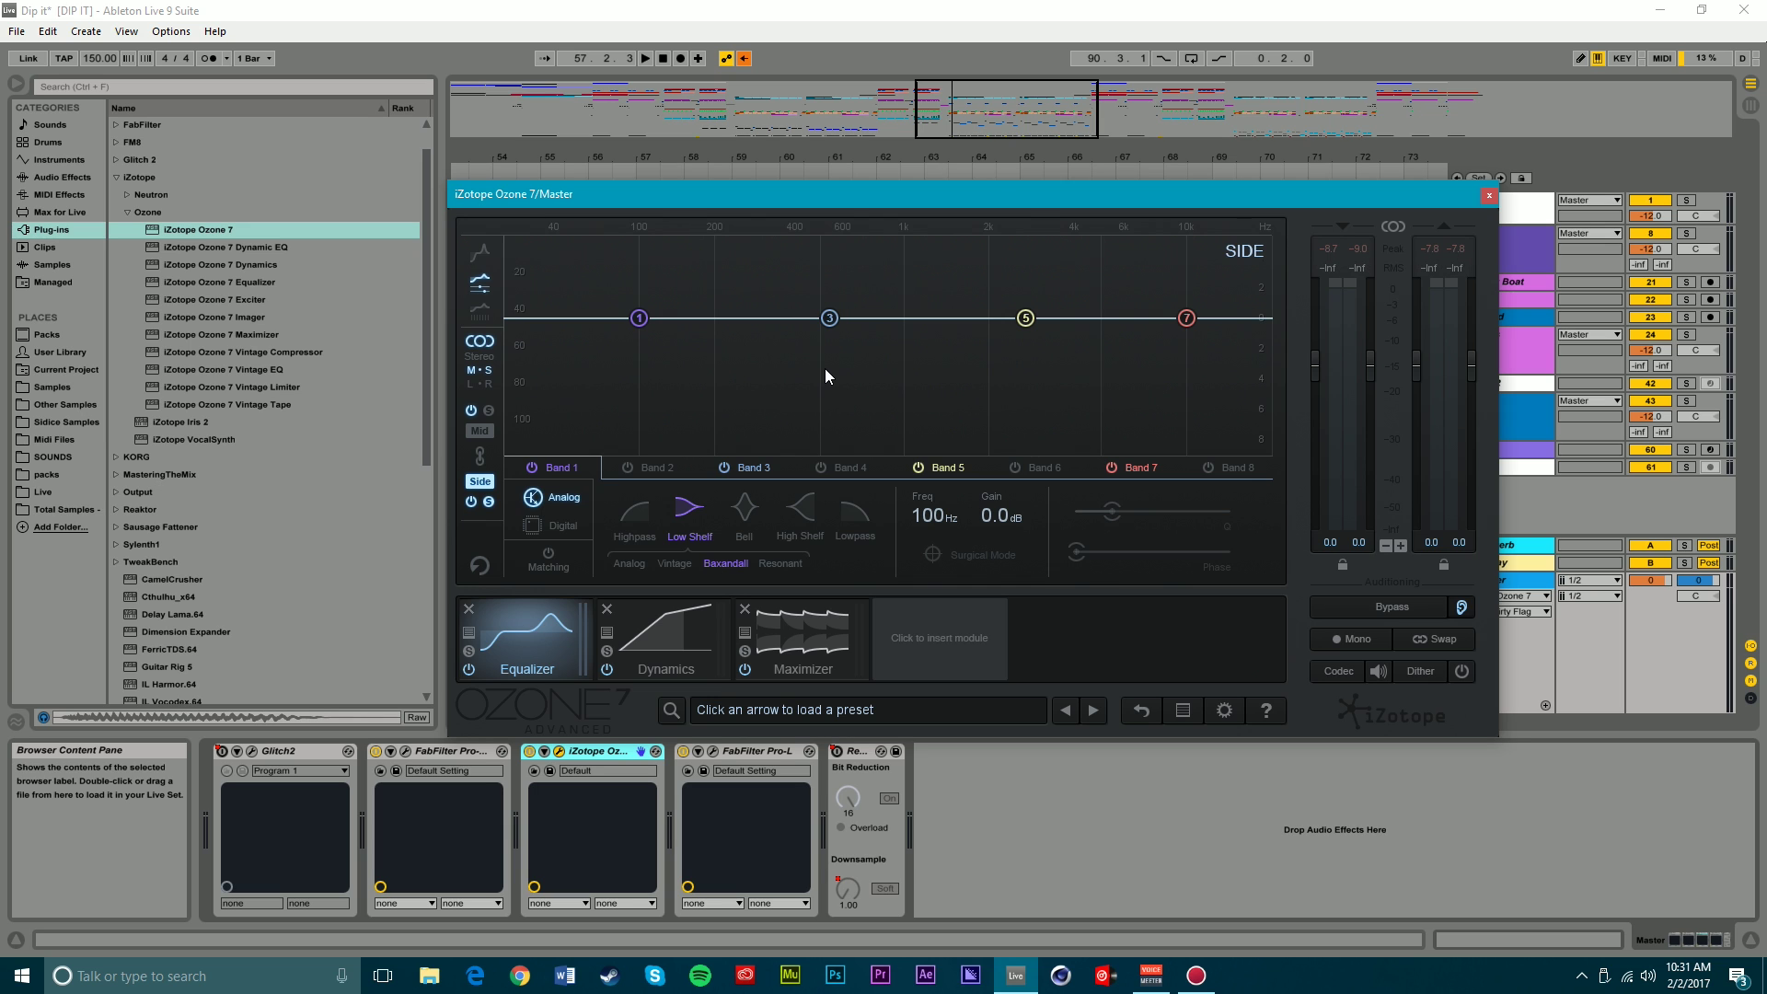
{"action": "left_click", "coordinate": [634, 516]}
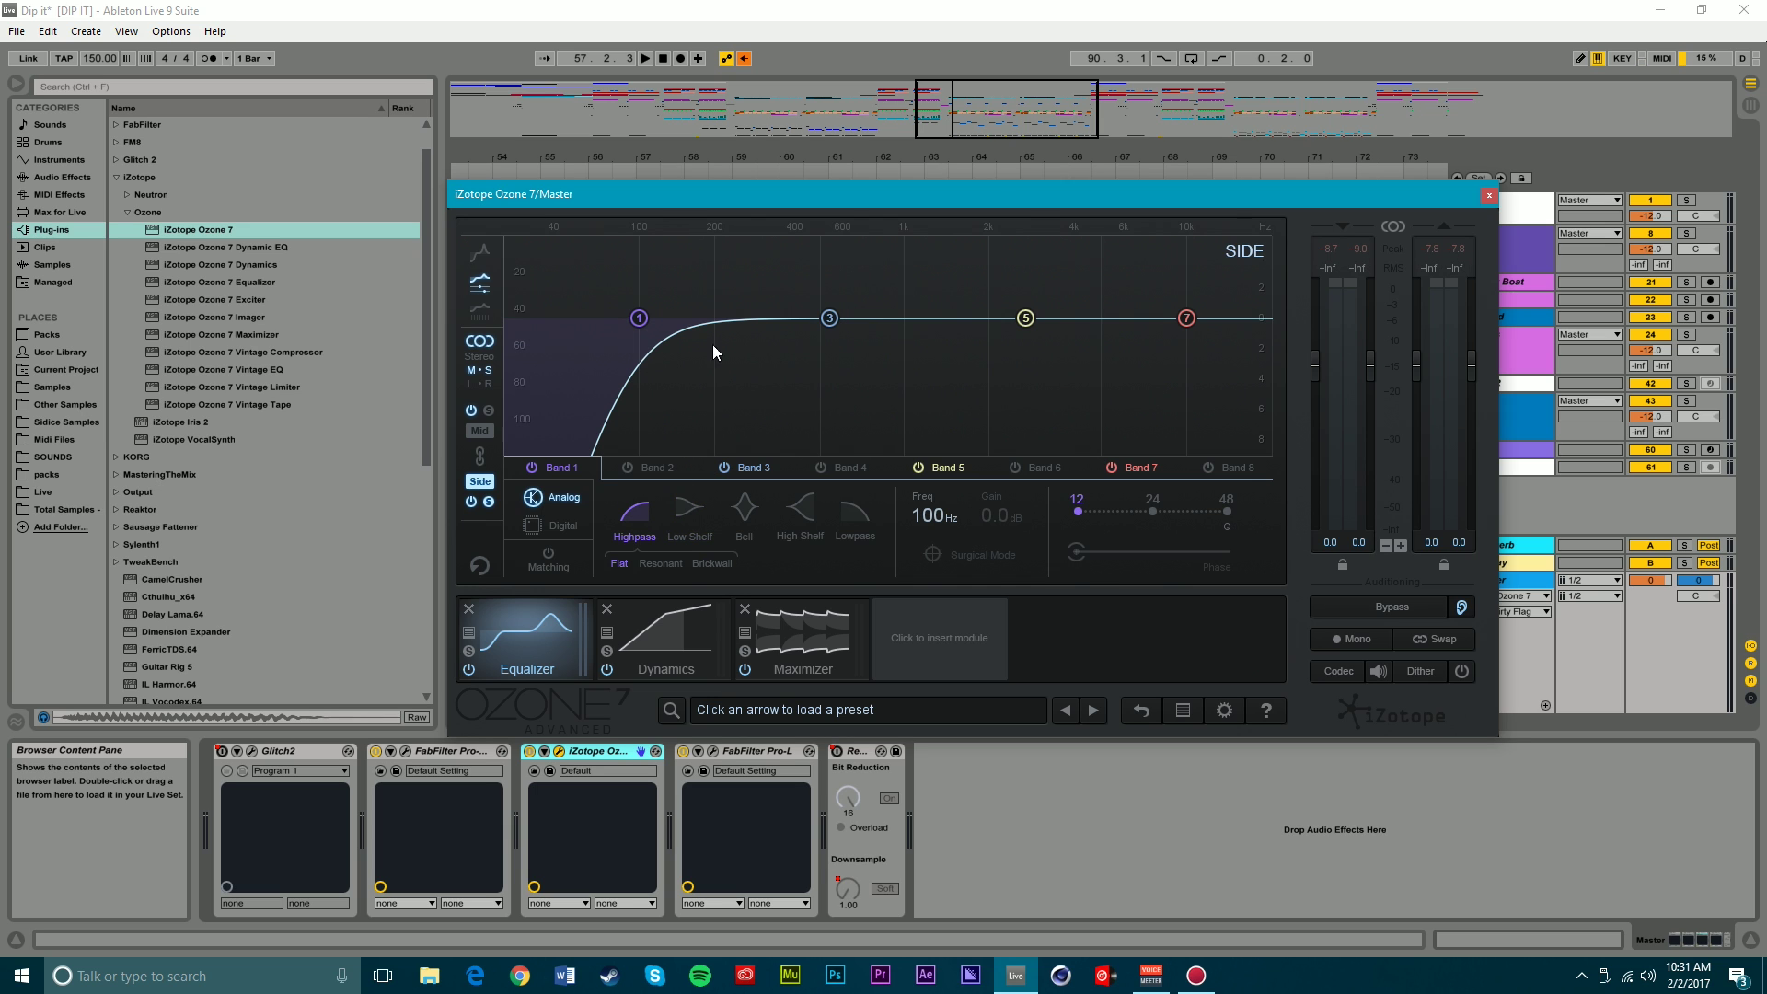
{"action": "left_click_drag", "start_coordinate": [929, 522], "coordinate": [1006, 446]}
- Play the drop to check the Side high-pass, and turn off the Side solo to hear it in the full mix
{"action": "key", "text": "space"}
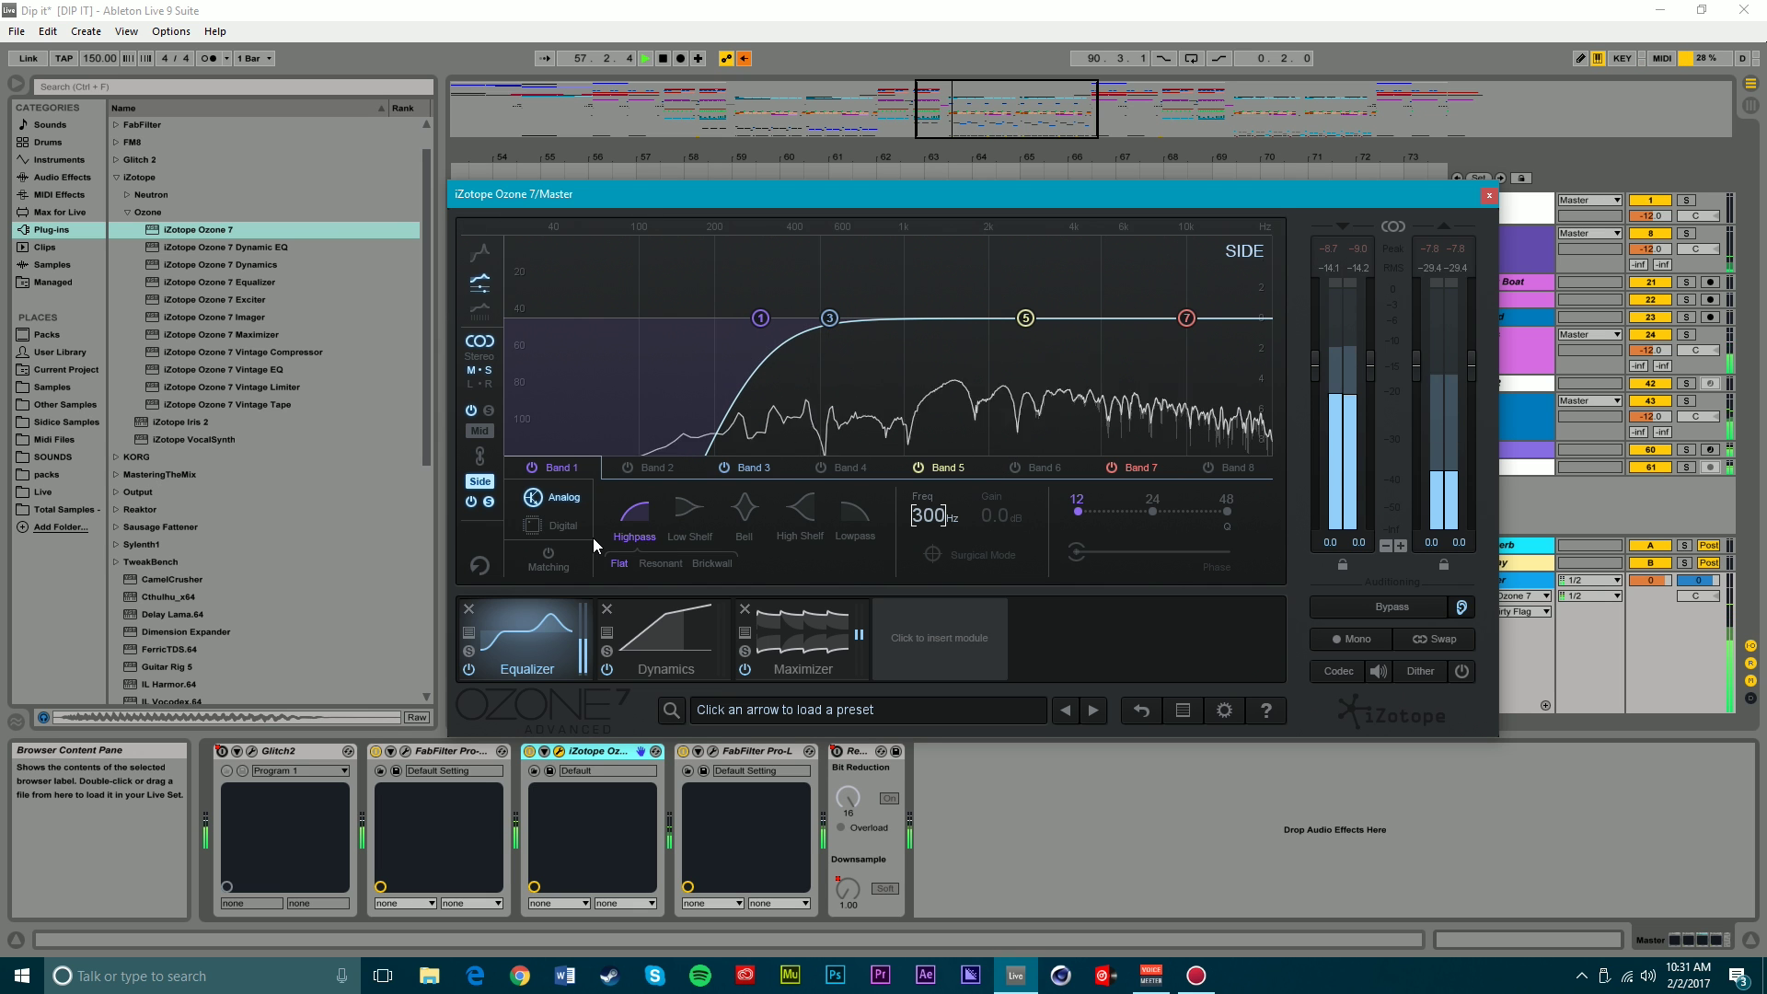
{"action": "key", "text": "space"}
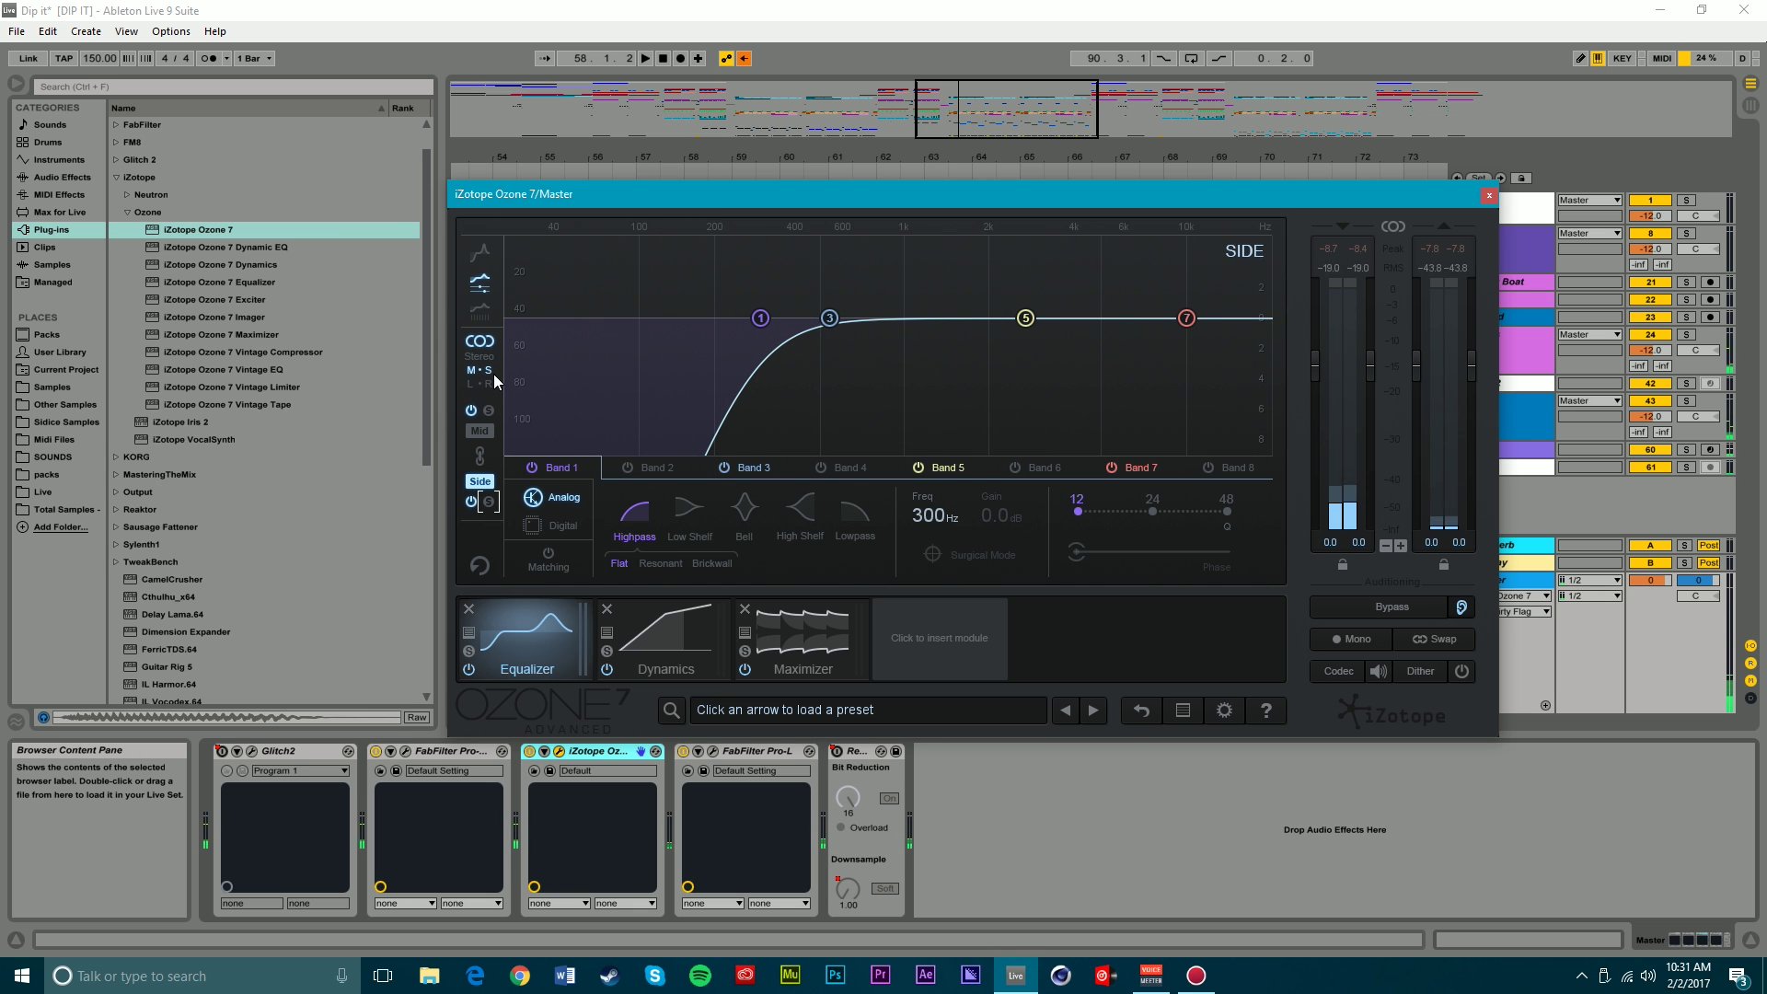
{"action": "key", "text": "space"}
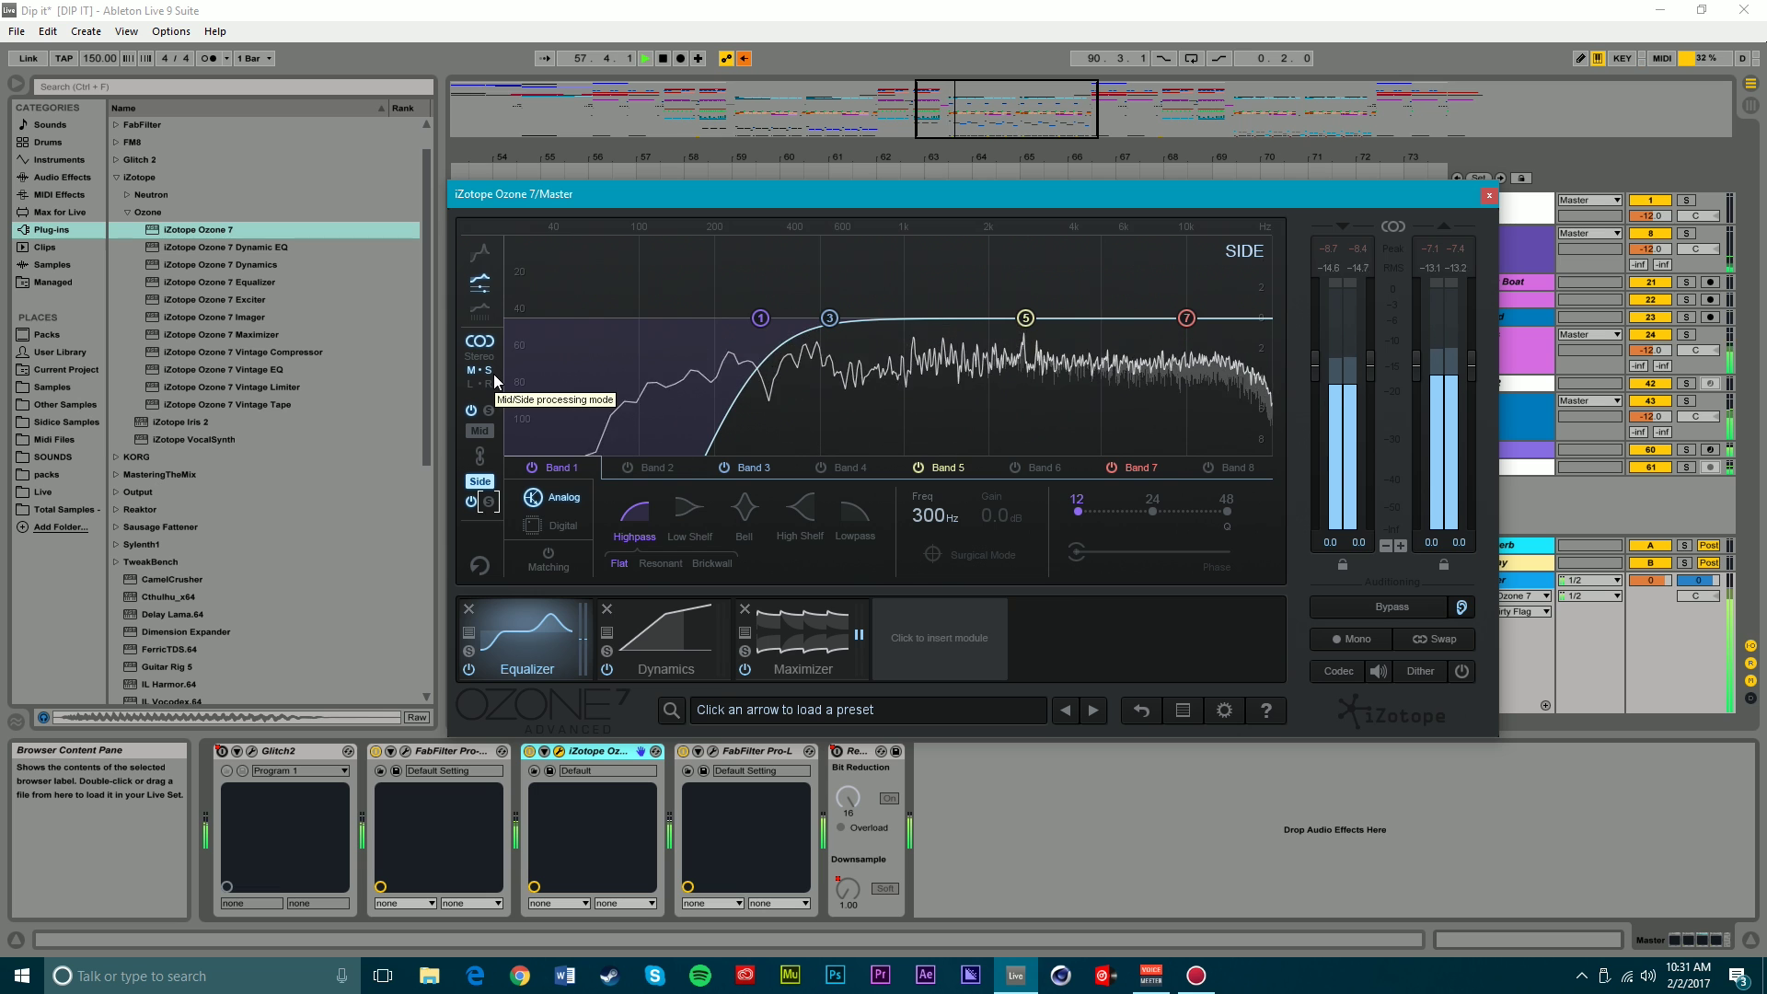
{"action": "key", "text": "space"}
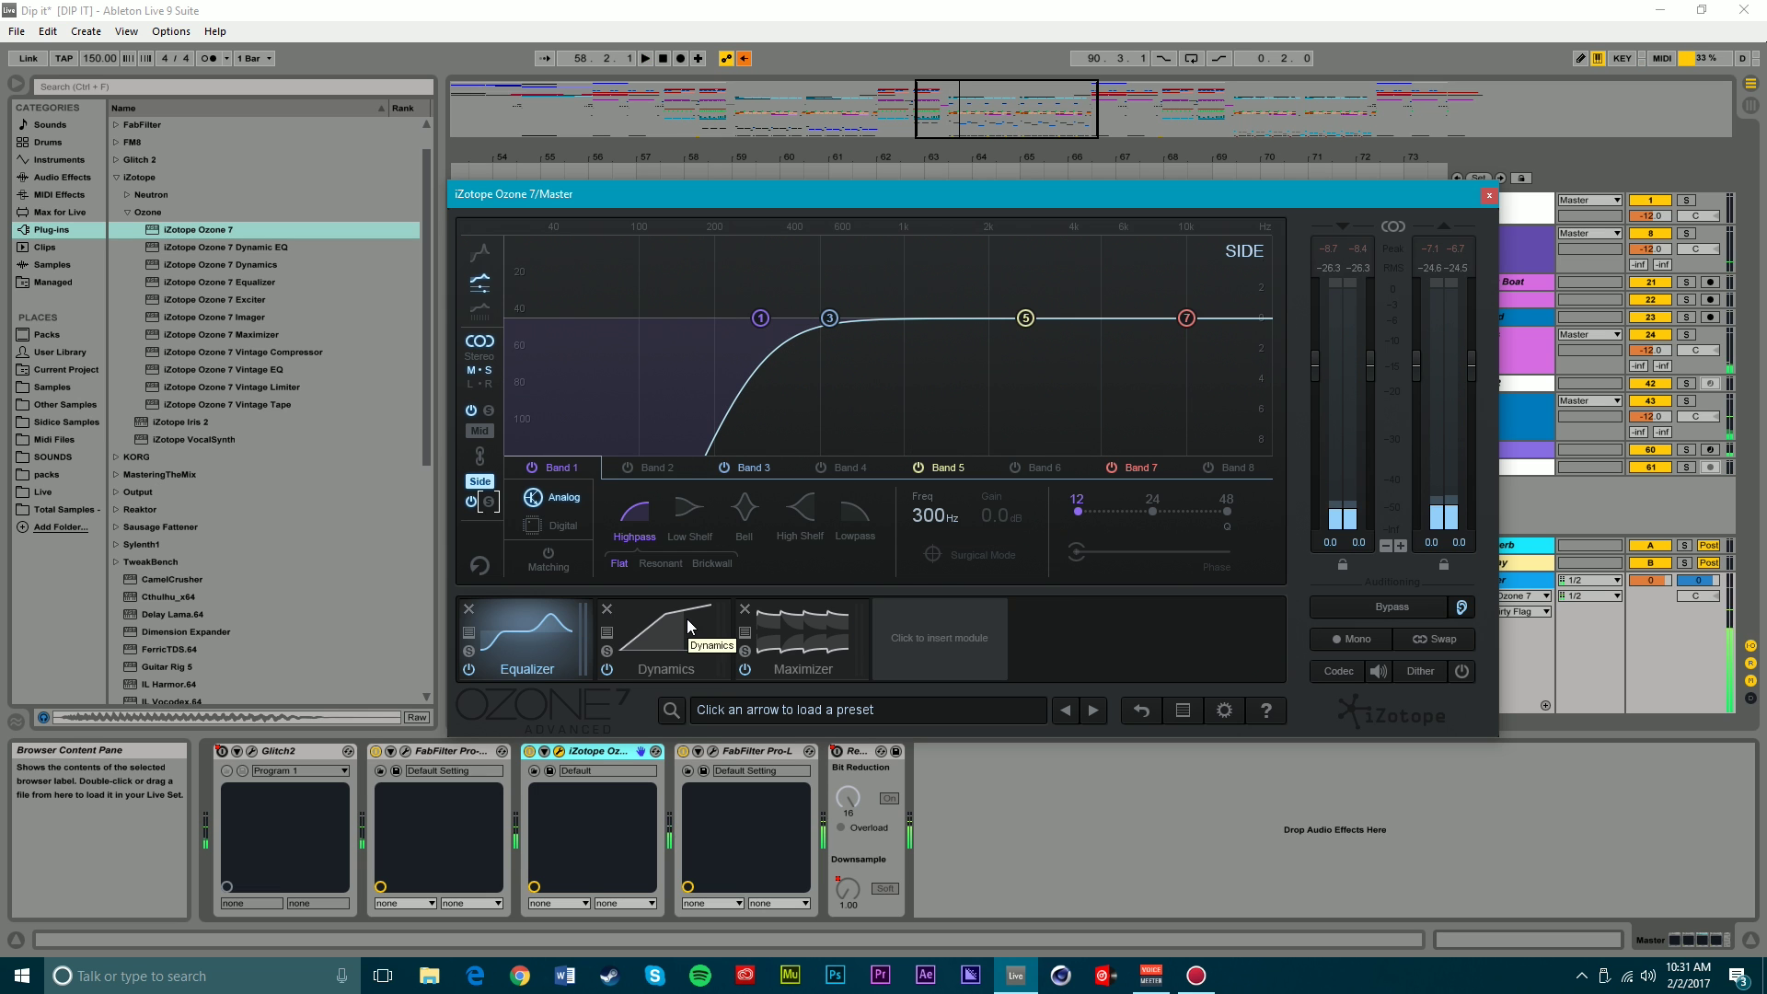
- Open the Dynamics module and use Learn to set its crossover frequencies while the drop plays
{"action": "left_click", "coordinate": [687, 618]}
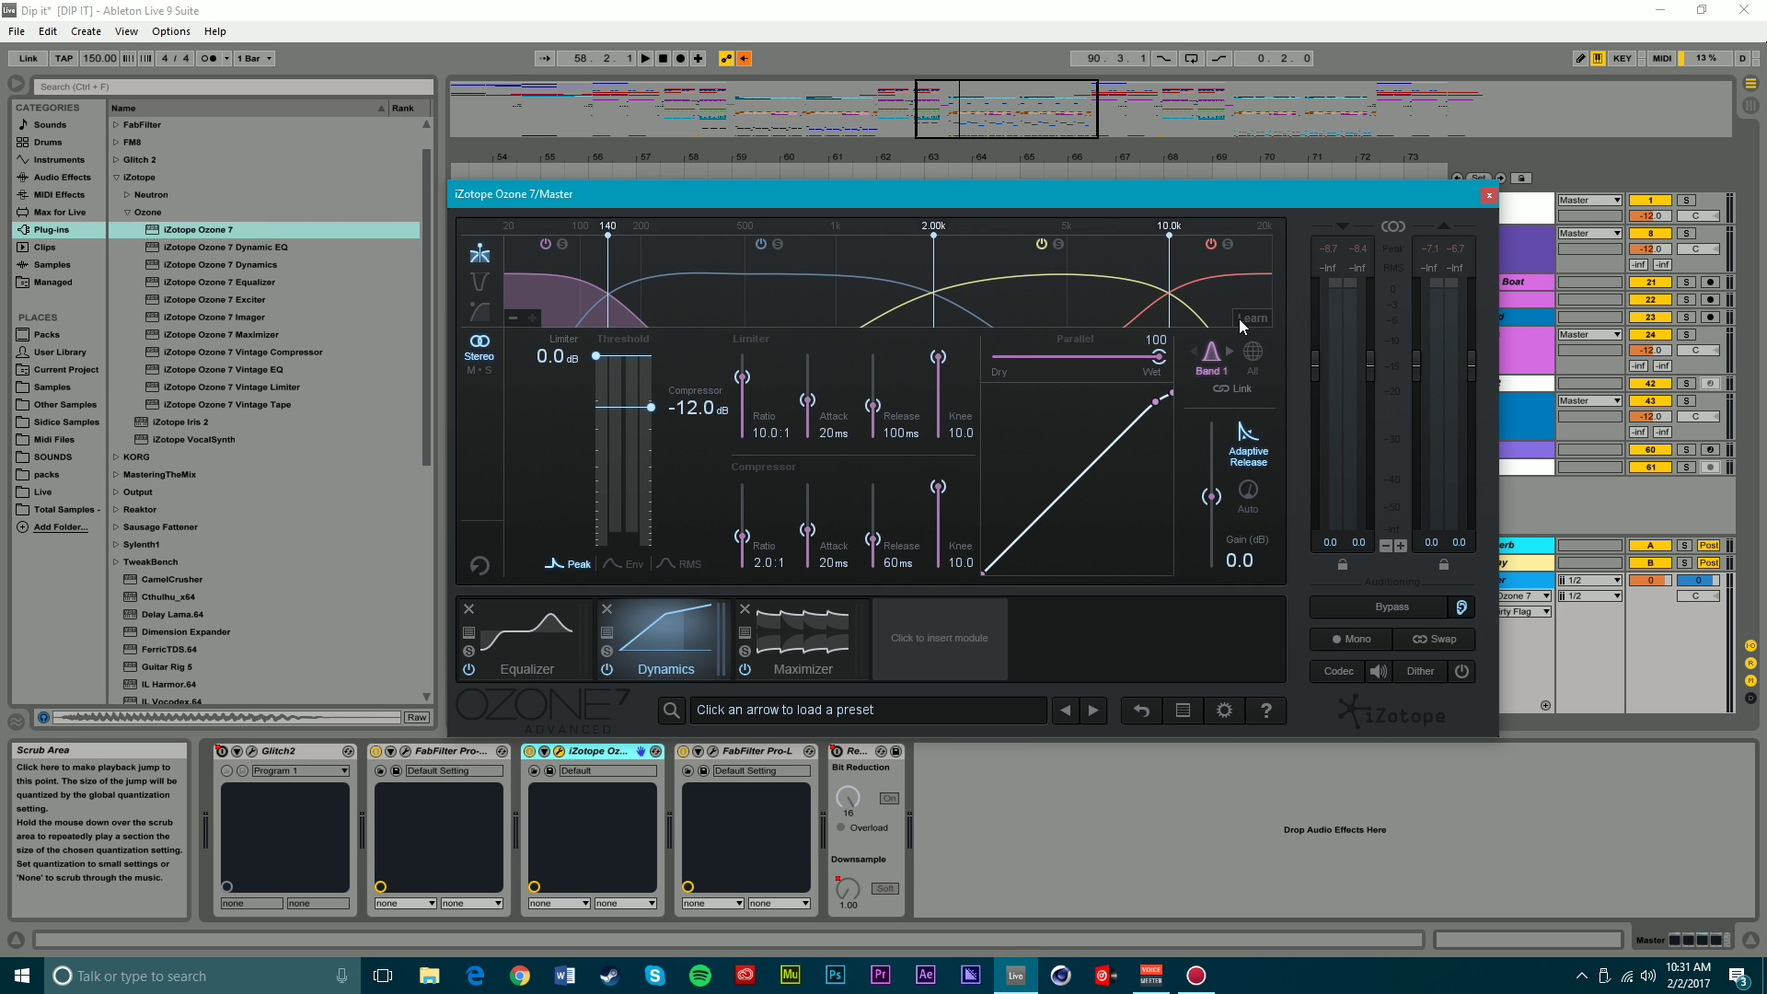
{"action": "key", "text": "space"}
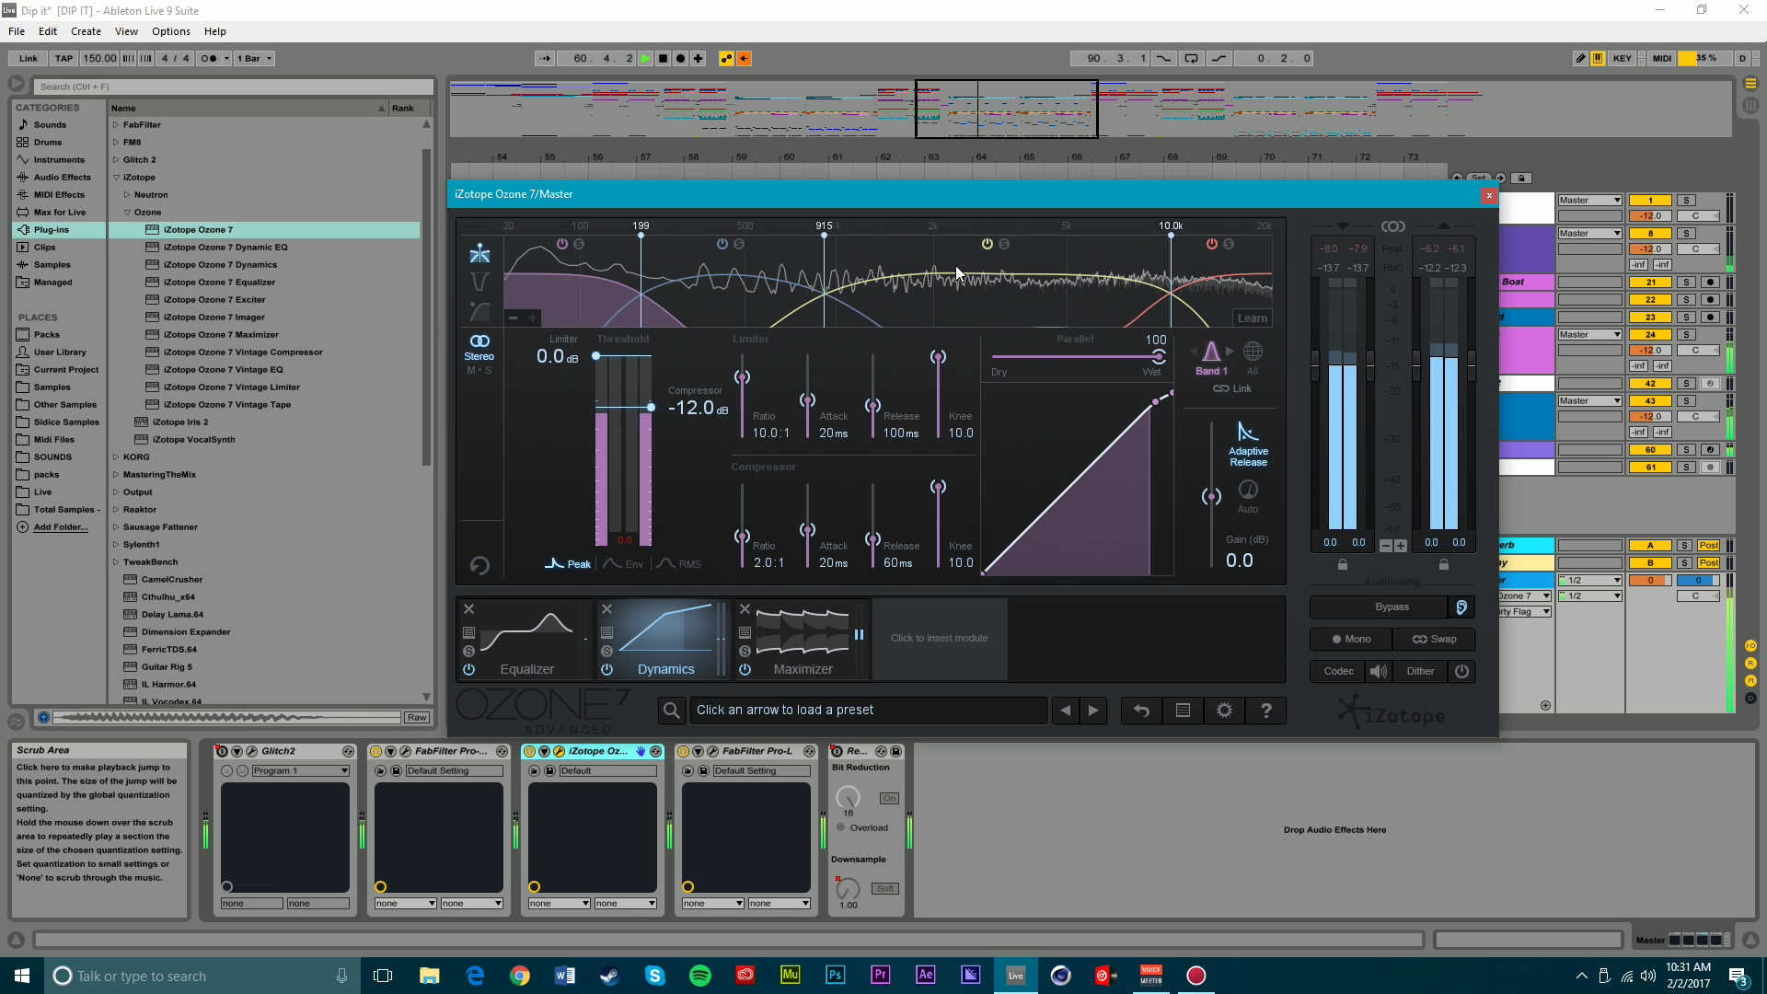
{"action": "key", "text": "space"}
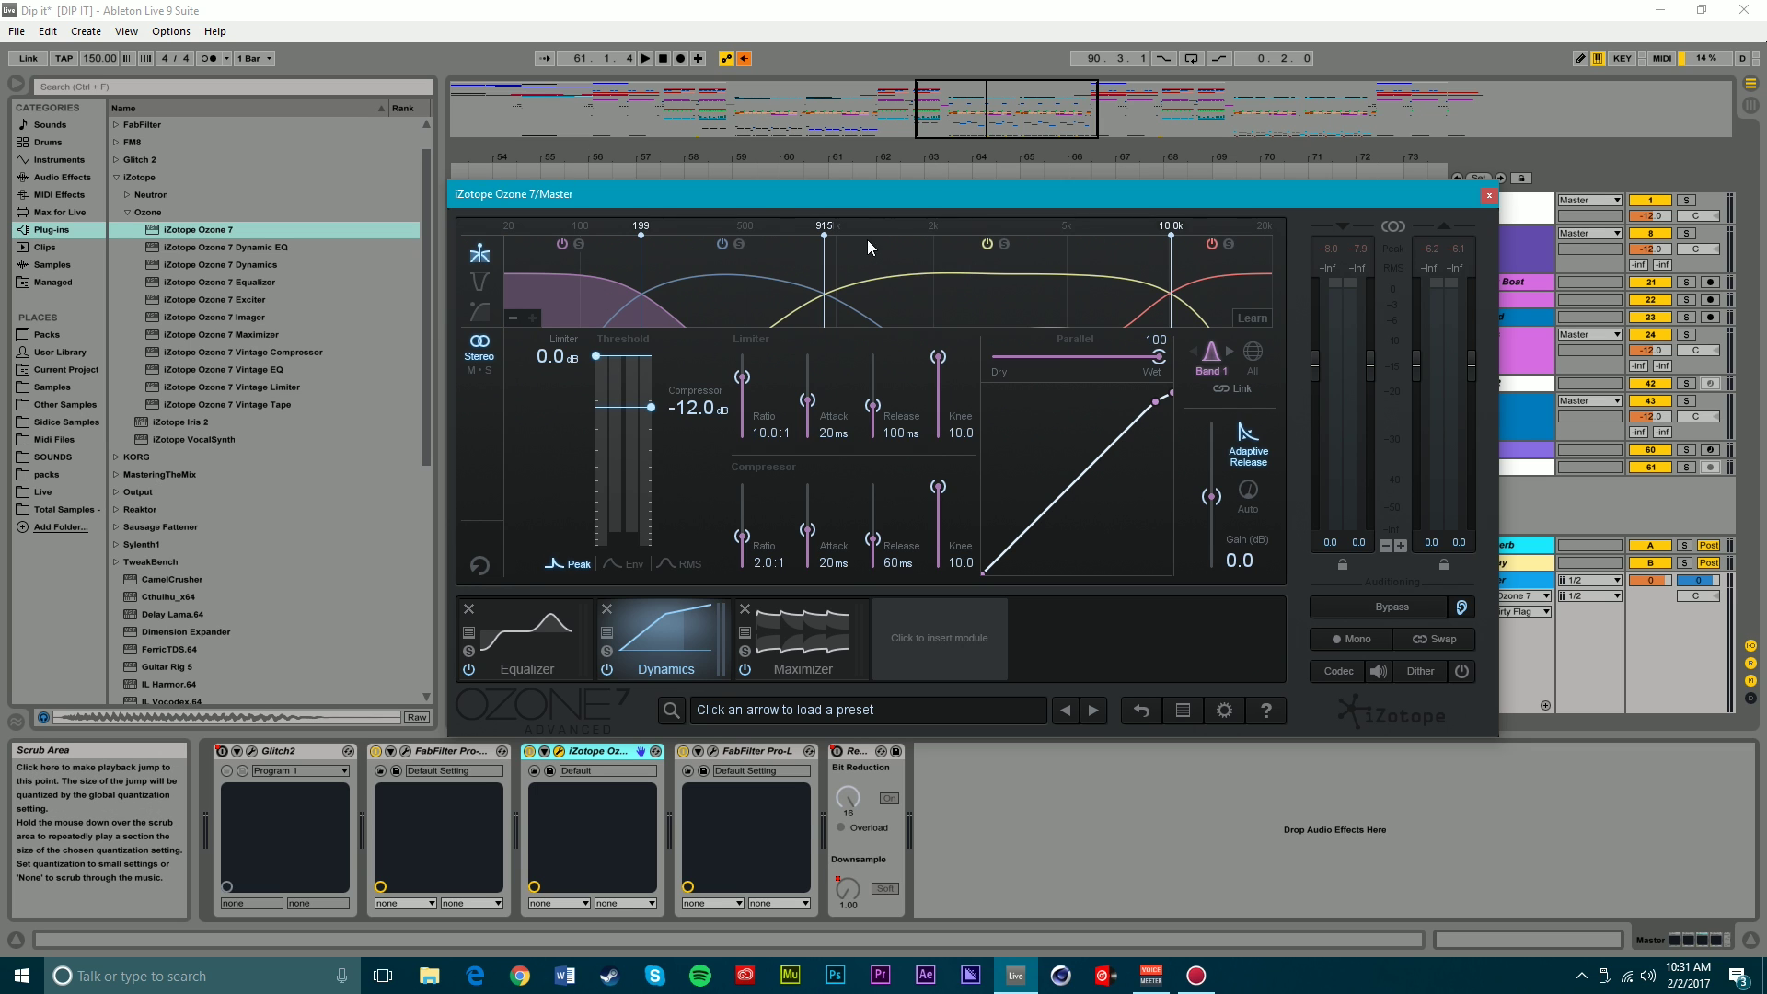
- Move the crossover between Dynamics bands 2 and 3 to 1.25 kHz, soloing both bands during playback to check it
{"action": "left_click_drag", "start_coordinate": [824, 236], "coordinate": [851, 236]}
{"action": "left_click", "coordinate": [751, 243]}
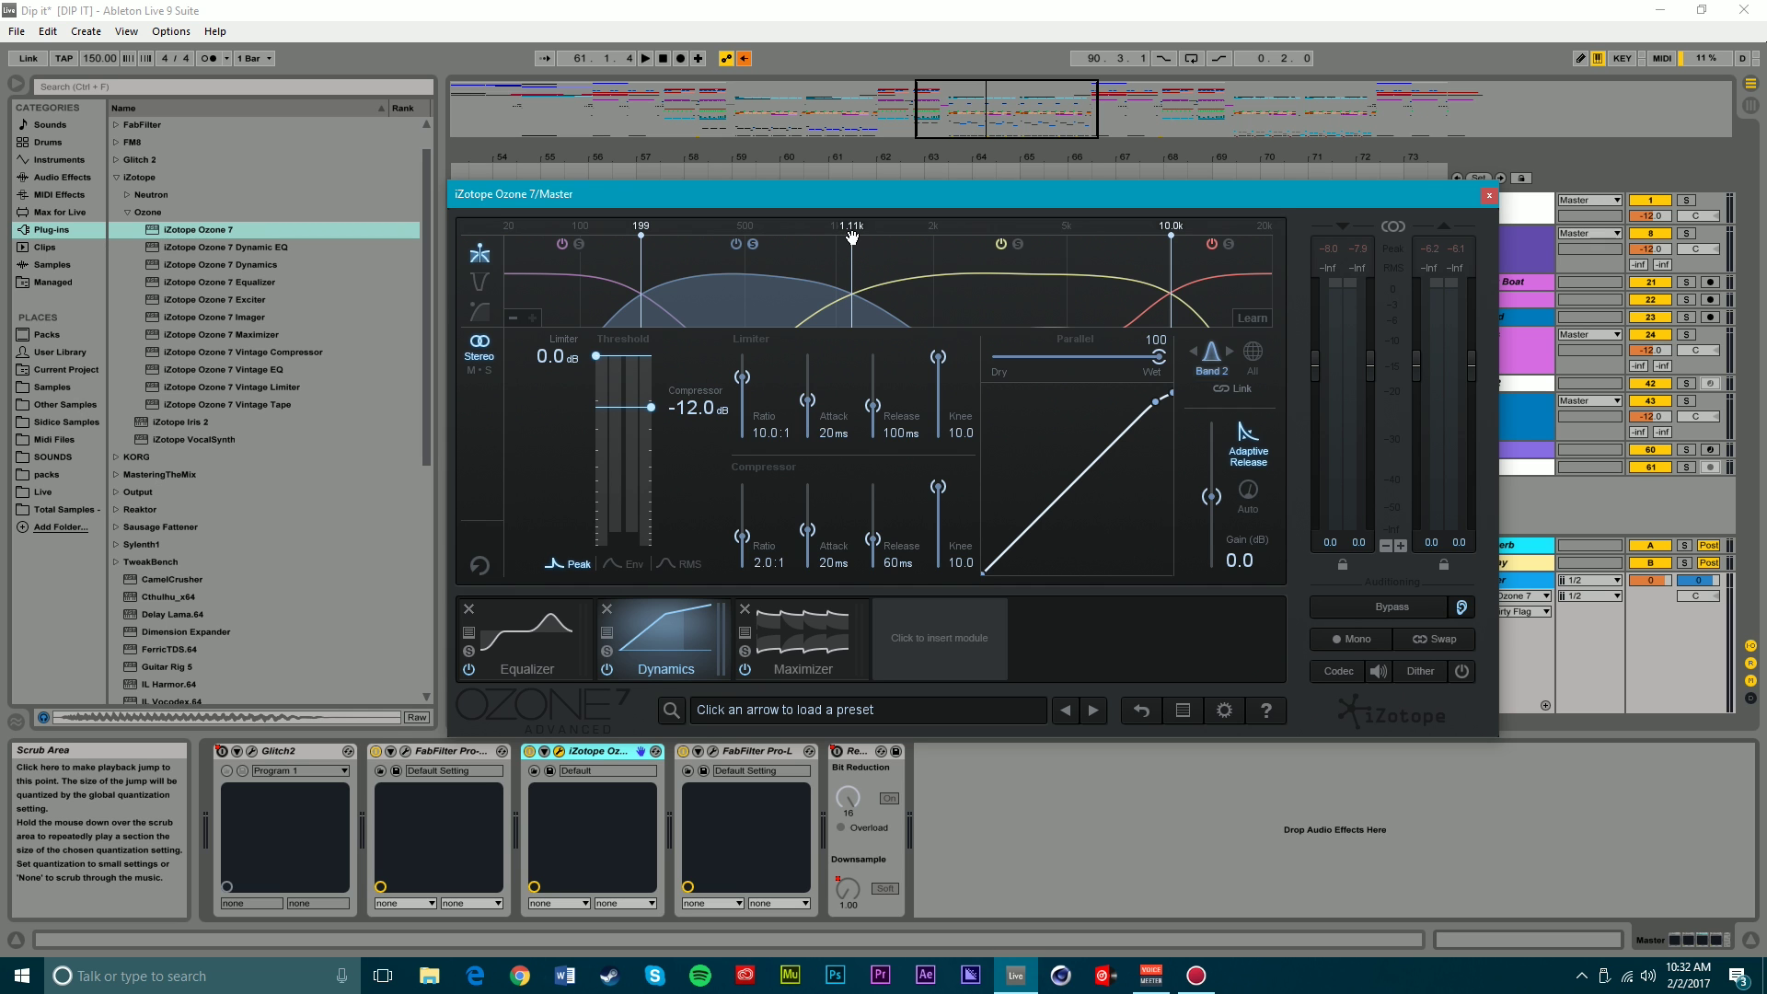
{"action": "key", "text": "space"}
{"action": "mouse_move", "coordinate": [852, 238]}
{"action": "left_mouse_down"}
{"action": "mouse_move", "coordinate": [900, 238]}
{"action": "mouse_move", "coordinate": [867, 237]}
{"action": "left_mouse_up"}
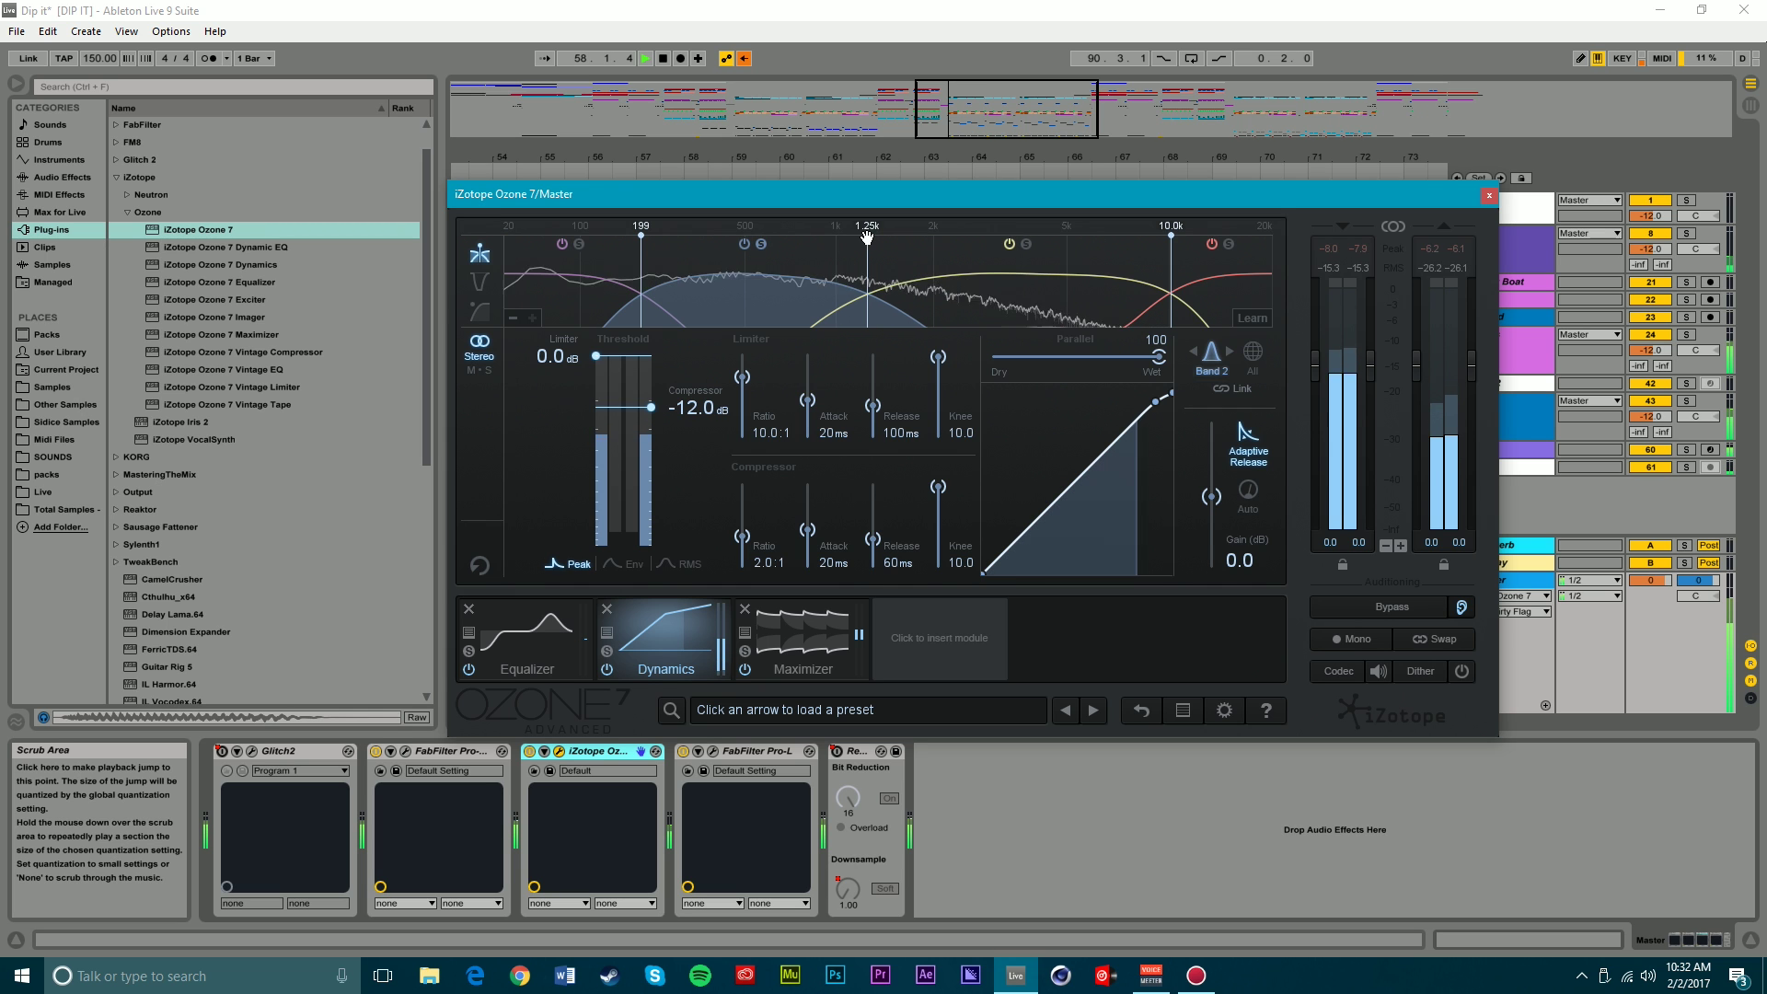
{"action": "left_click", "coordinate": [1026, 244]}
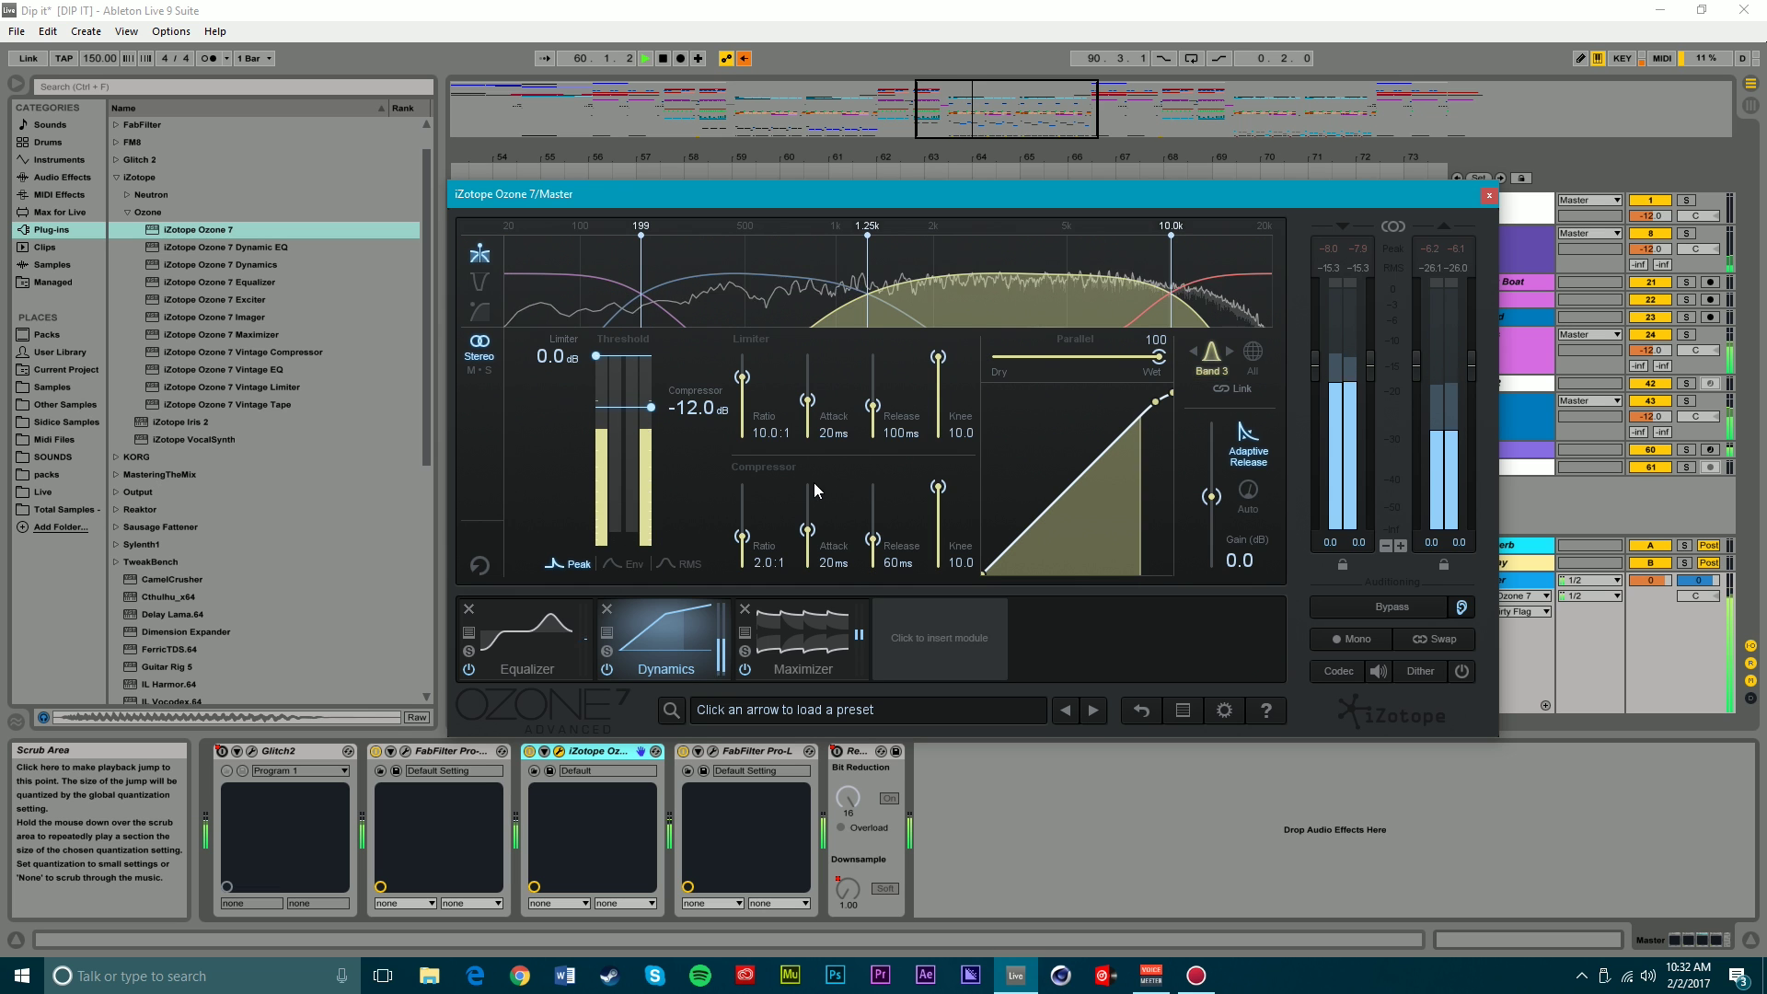
{"action": "key", "text": "space"}
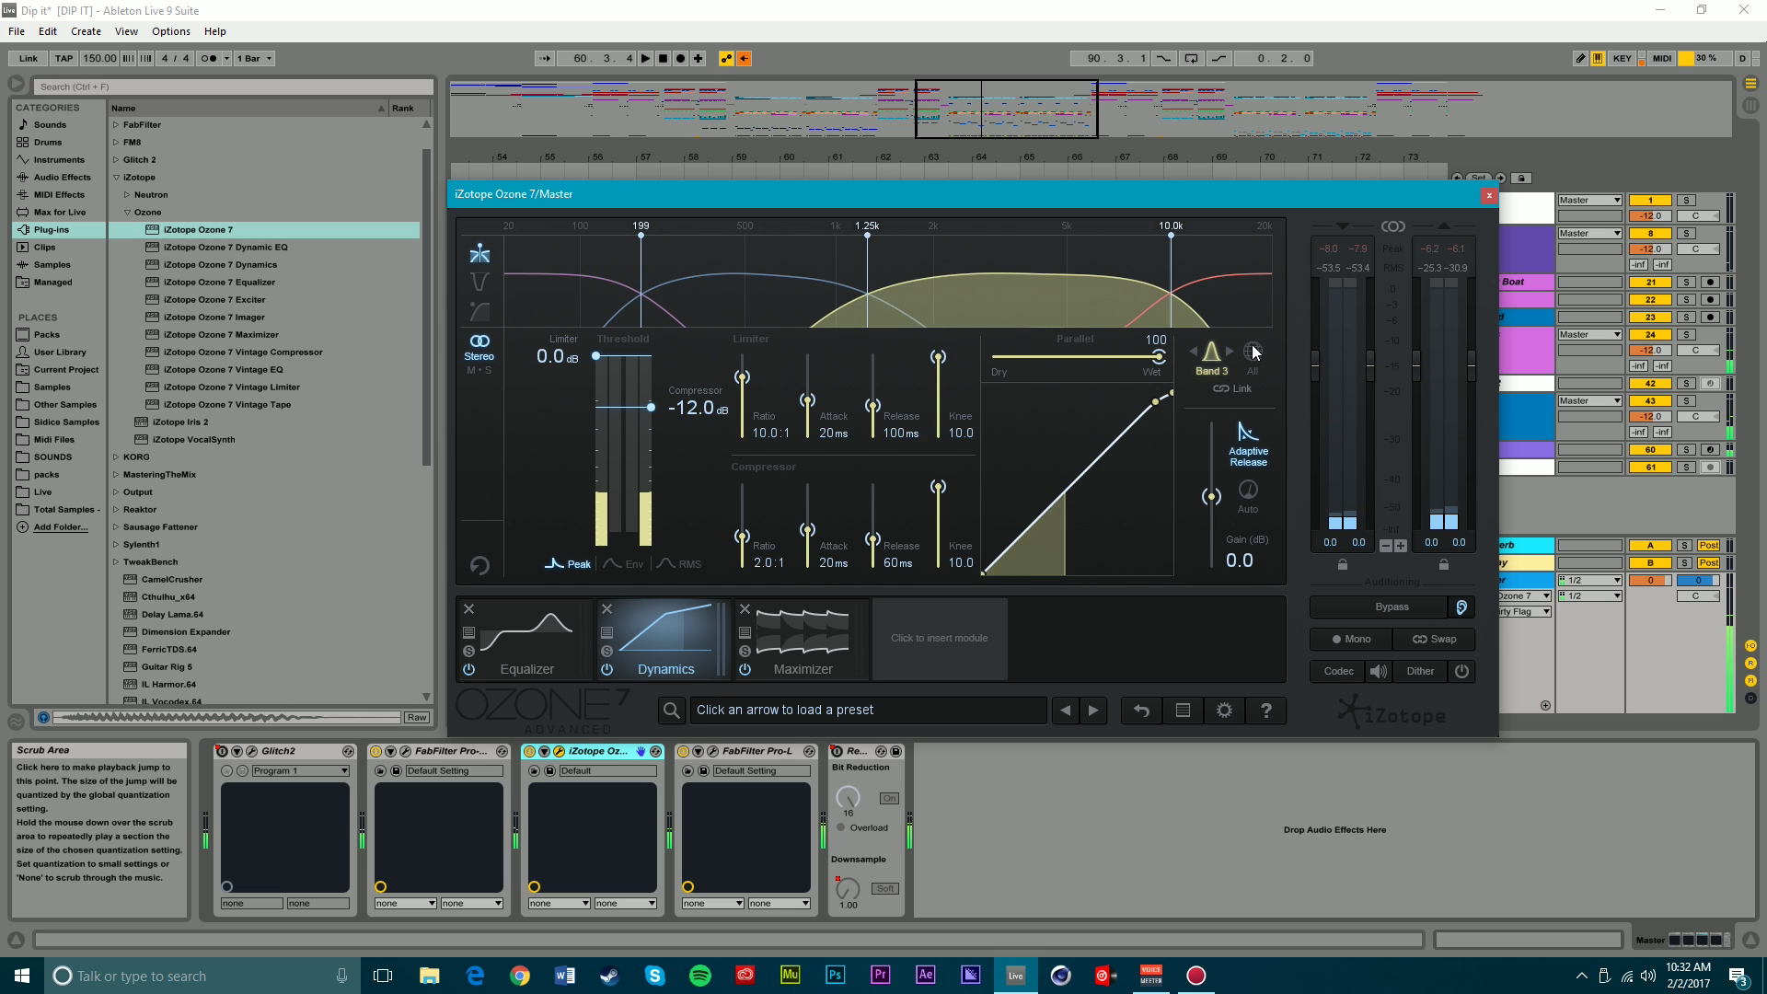
- Show the controls of all Dynamics bands together and switch off FabFilter Pro-L
{"action": "left_click", "coordinate": [1253, 351]}
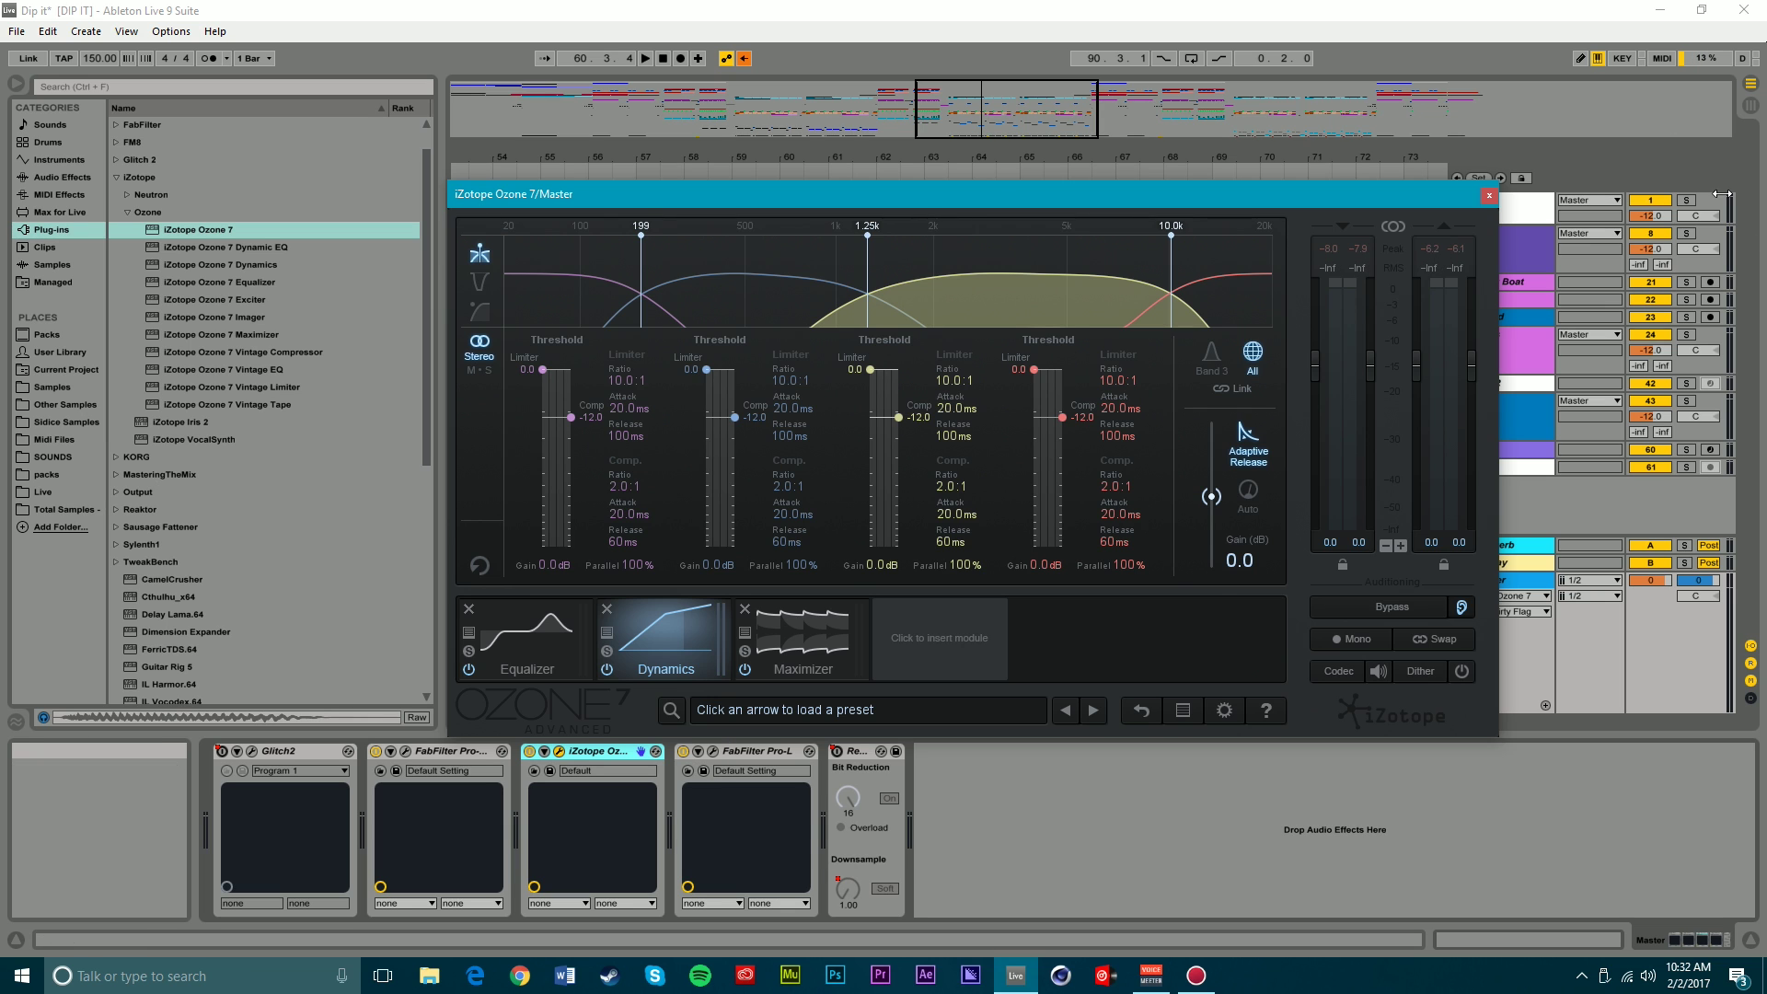
{"action": "left_click", "coordinate": [682, 755]}
{"action": "left_click", "coordinate": [682, 755]}
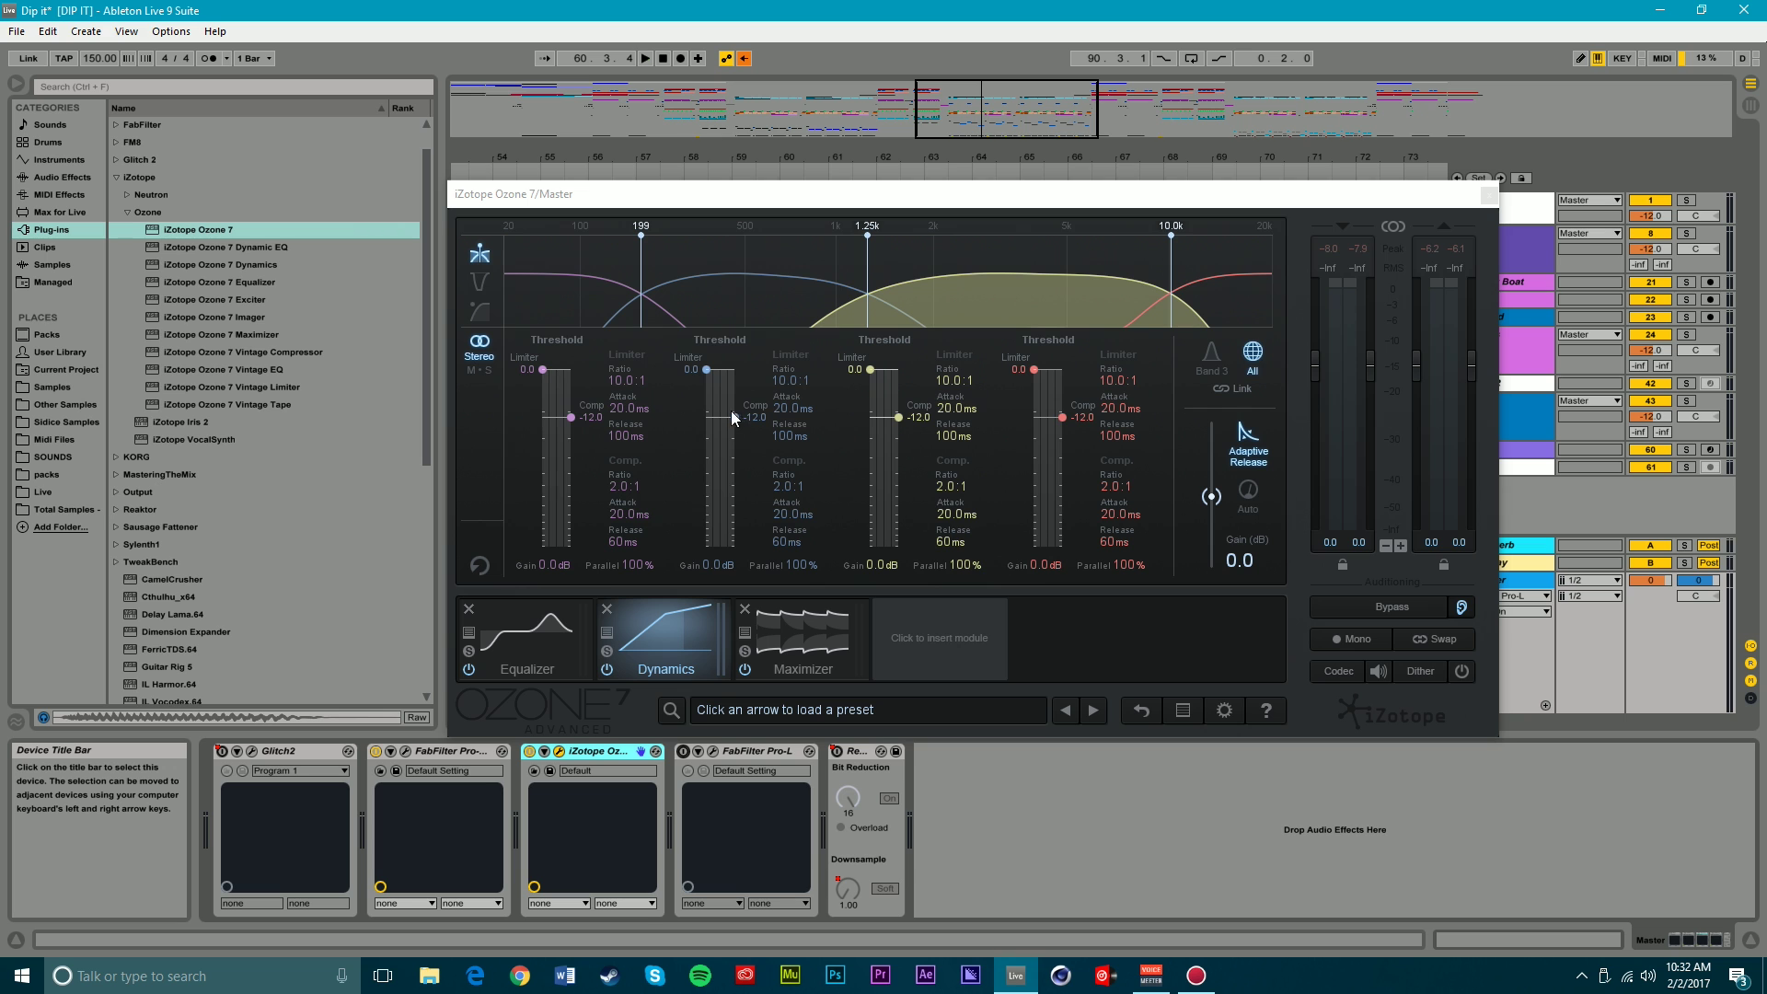
- Set bands 1–4 compressor thresholds to -14.8, -22.8, -19.8 and -21.4 dB, with ratios 5.7:1, 3.8:1, 5.0:1 and 5.2:1
{"action": "key", "text": "space"}
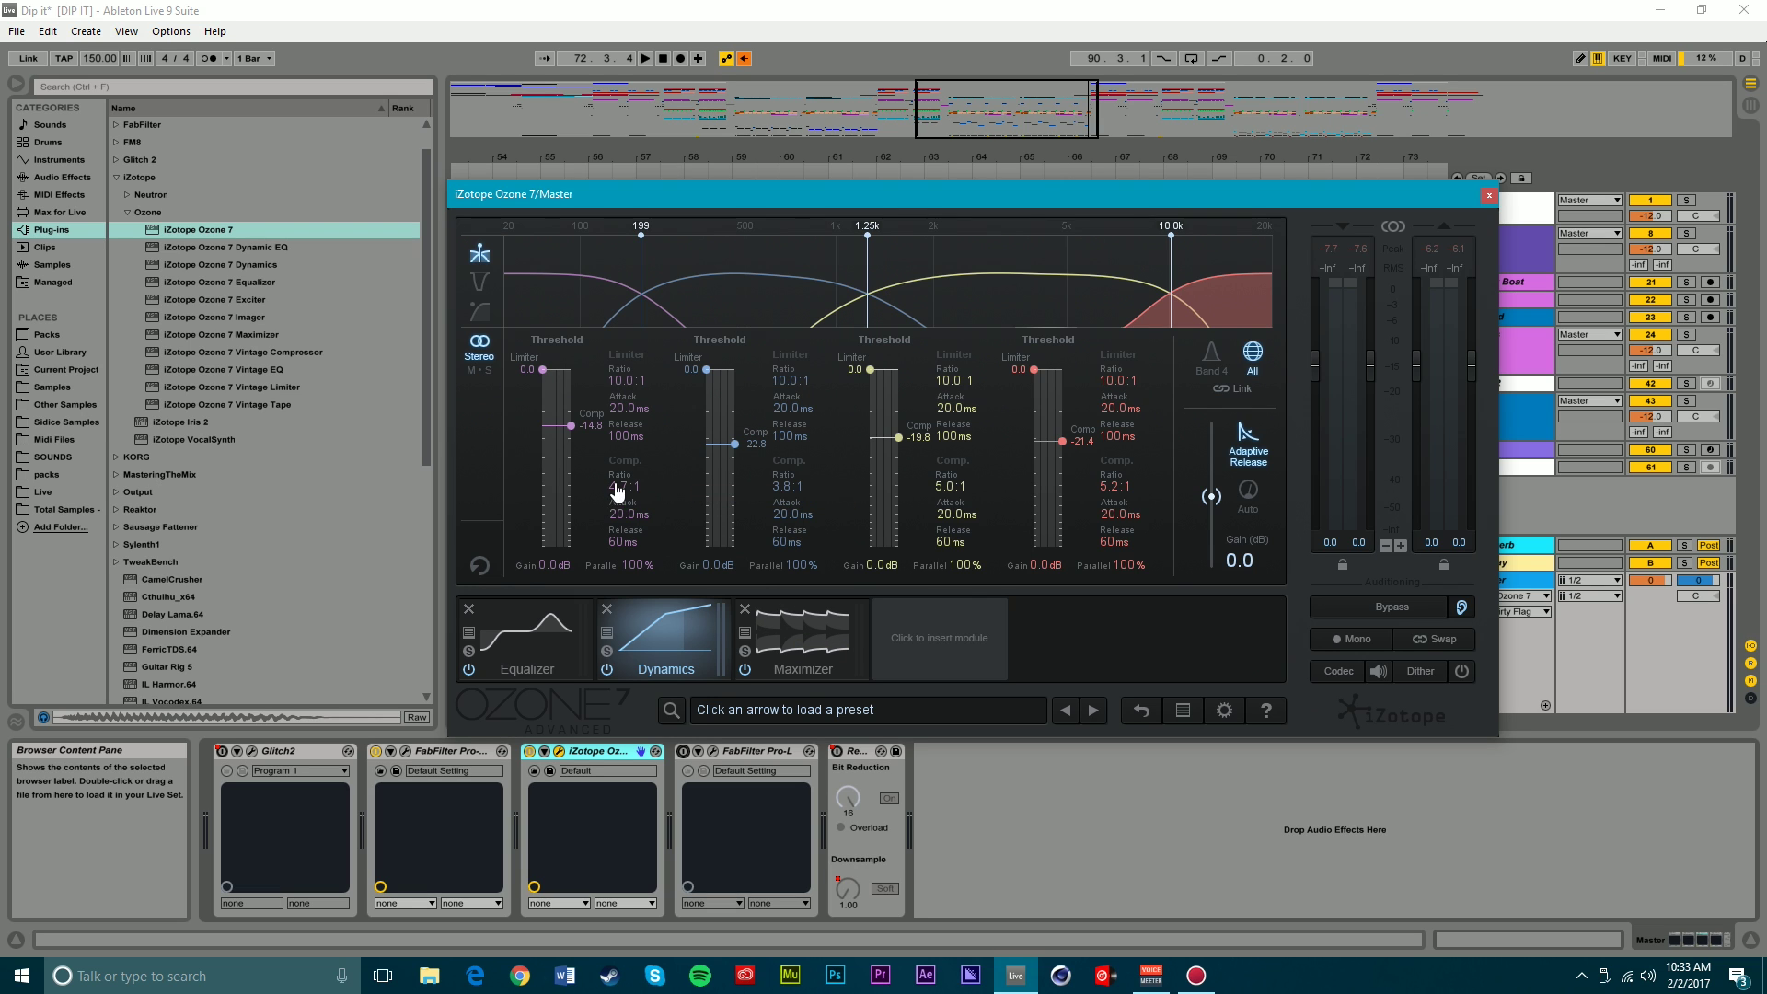
{"action": "left_click_drag", "start_coordinate": [618, 490], "coordinate": [619, 485]}
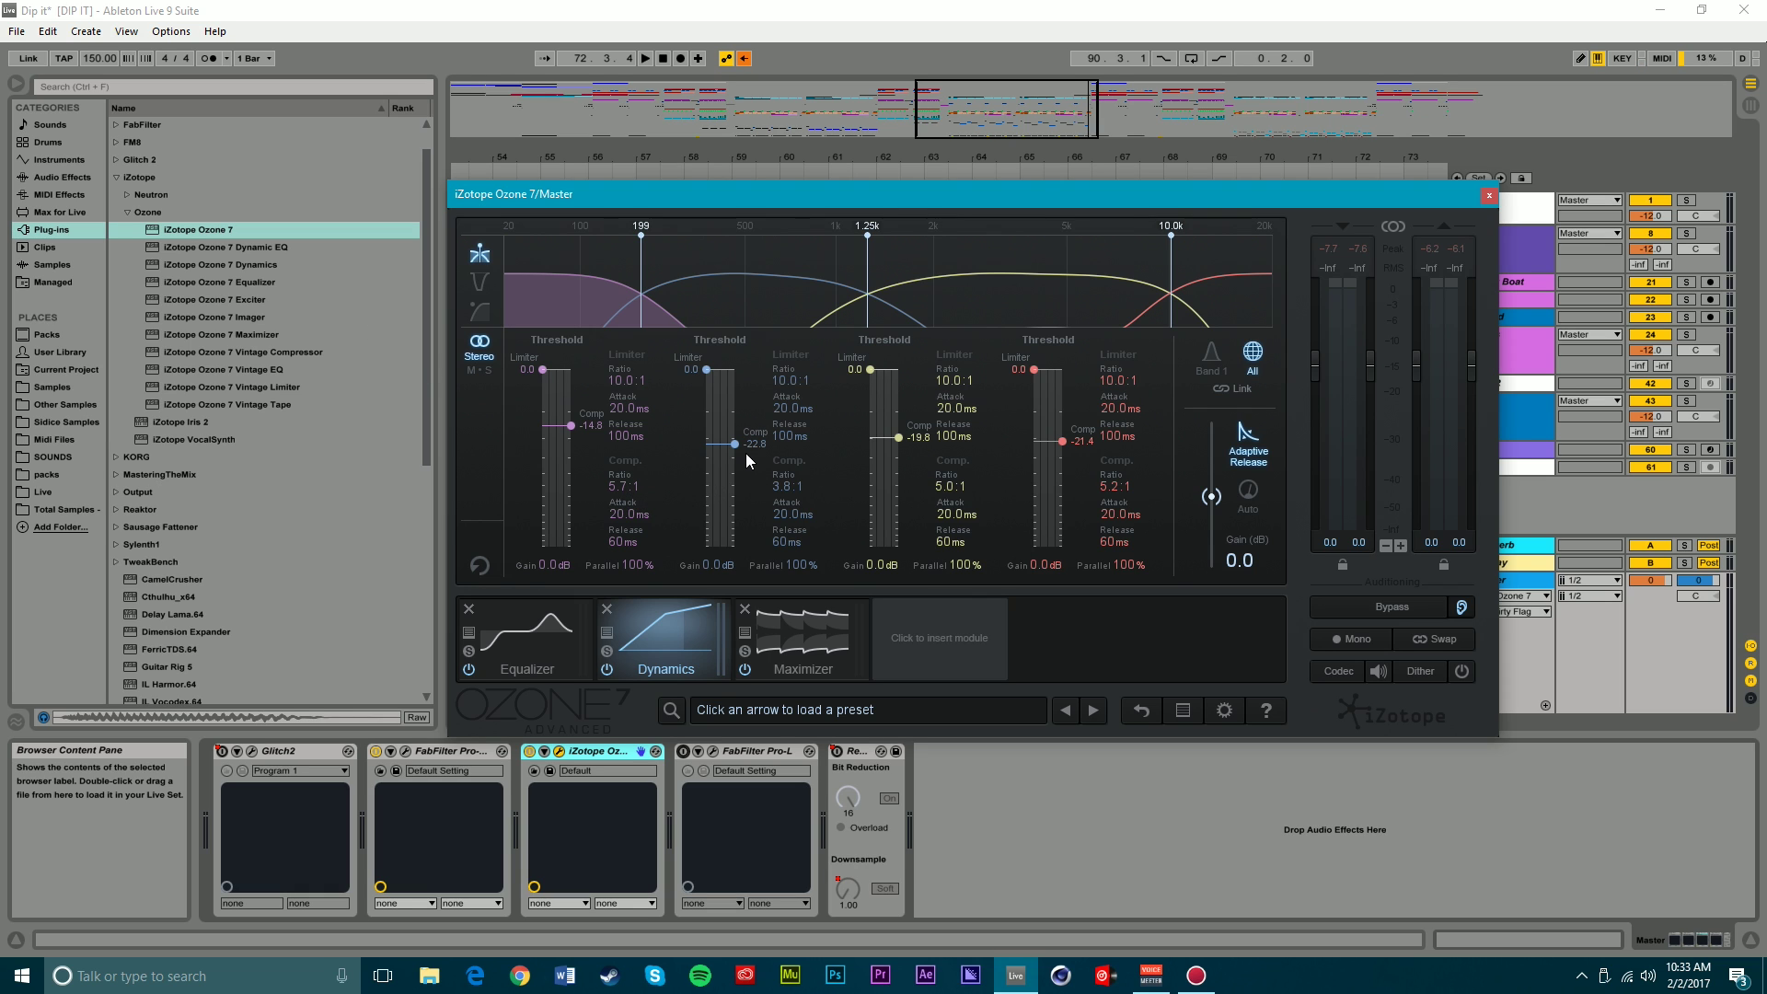
{"action": "left_click", "coordinate": [782, 323]}
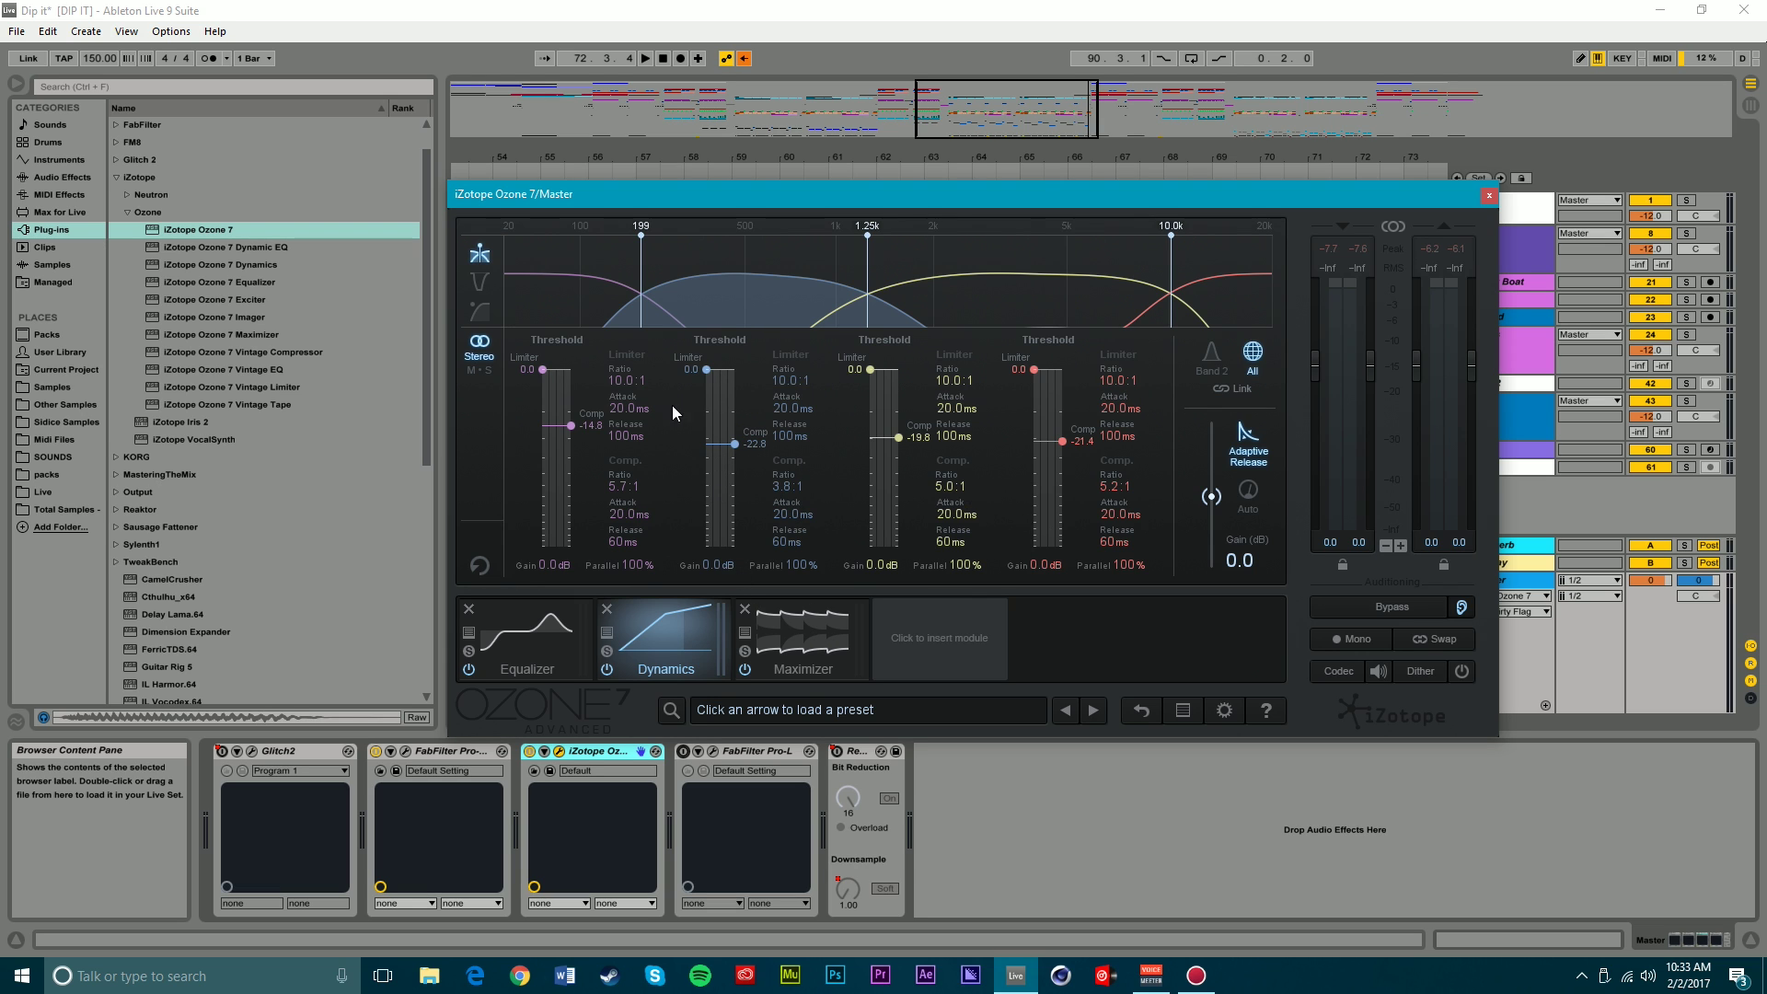
- Insert an Imager module in Ozone 7 and place it between Equalizer and Dynamics
{"action": "left_click", "coordinate": [922, 624]}
{"action": "left_click", "coordinate": [625, 508]}
{"action": "left_click_drag", "start_coordinate": [911, 628], "coordinate": [672, 604]}
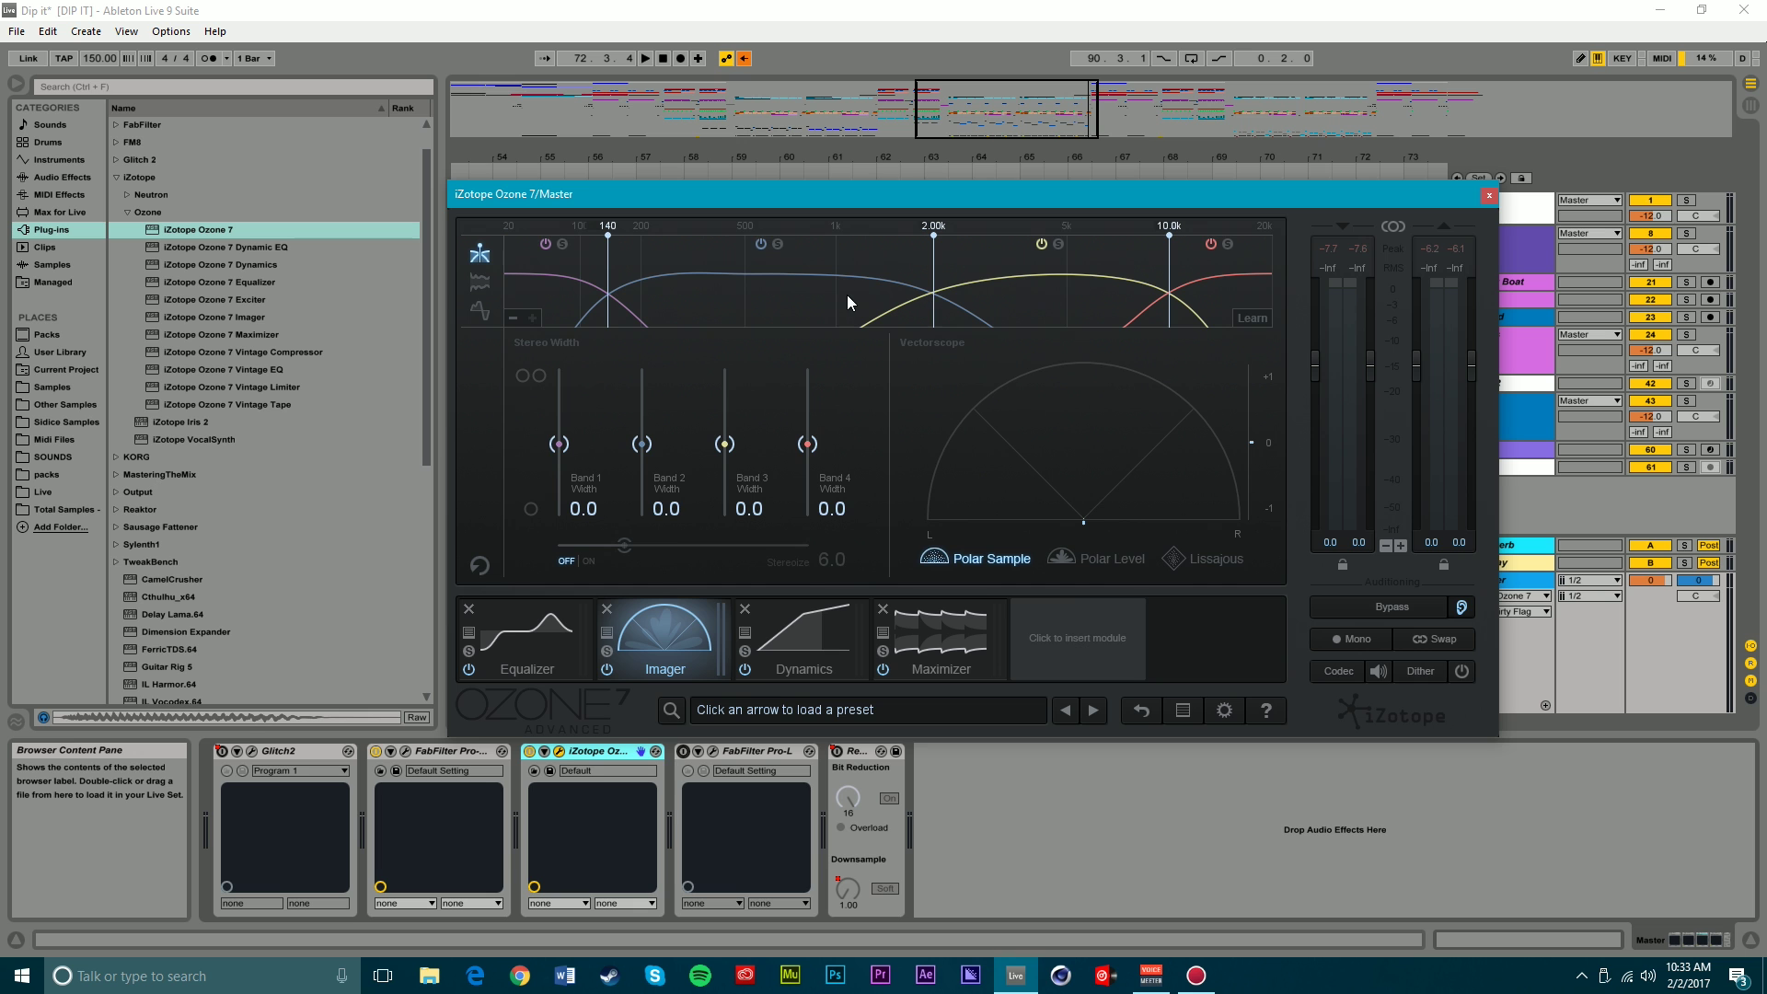
- Use Learn to set the Imager's crossovers during playback, and put the crossover between bands 2 and 3 at 1.22 kHz
{"action": "left_click", "coordinate": [1251, 319]}
{"action": "key", "text": "space"}
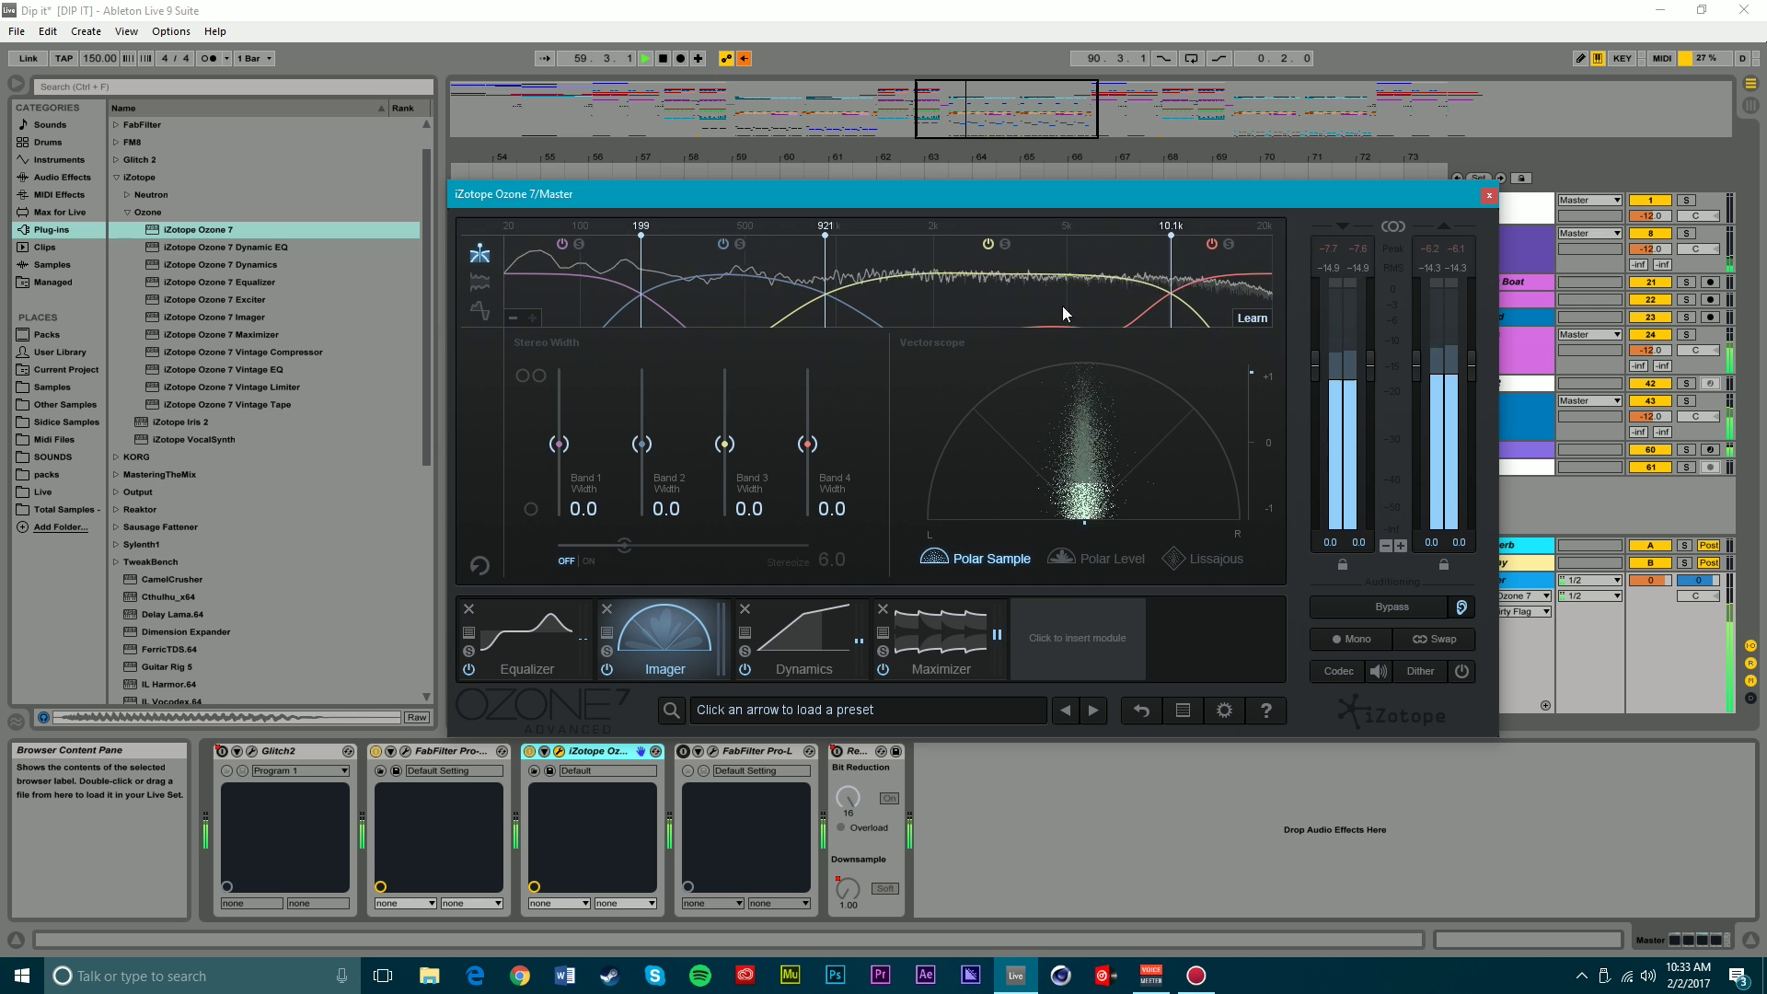
{"action": "key", "text": "space"}
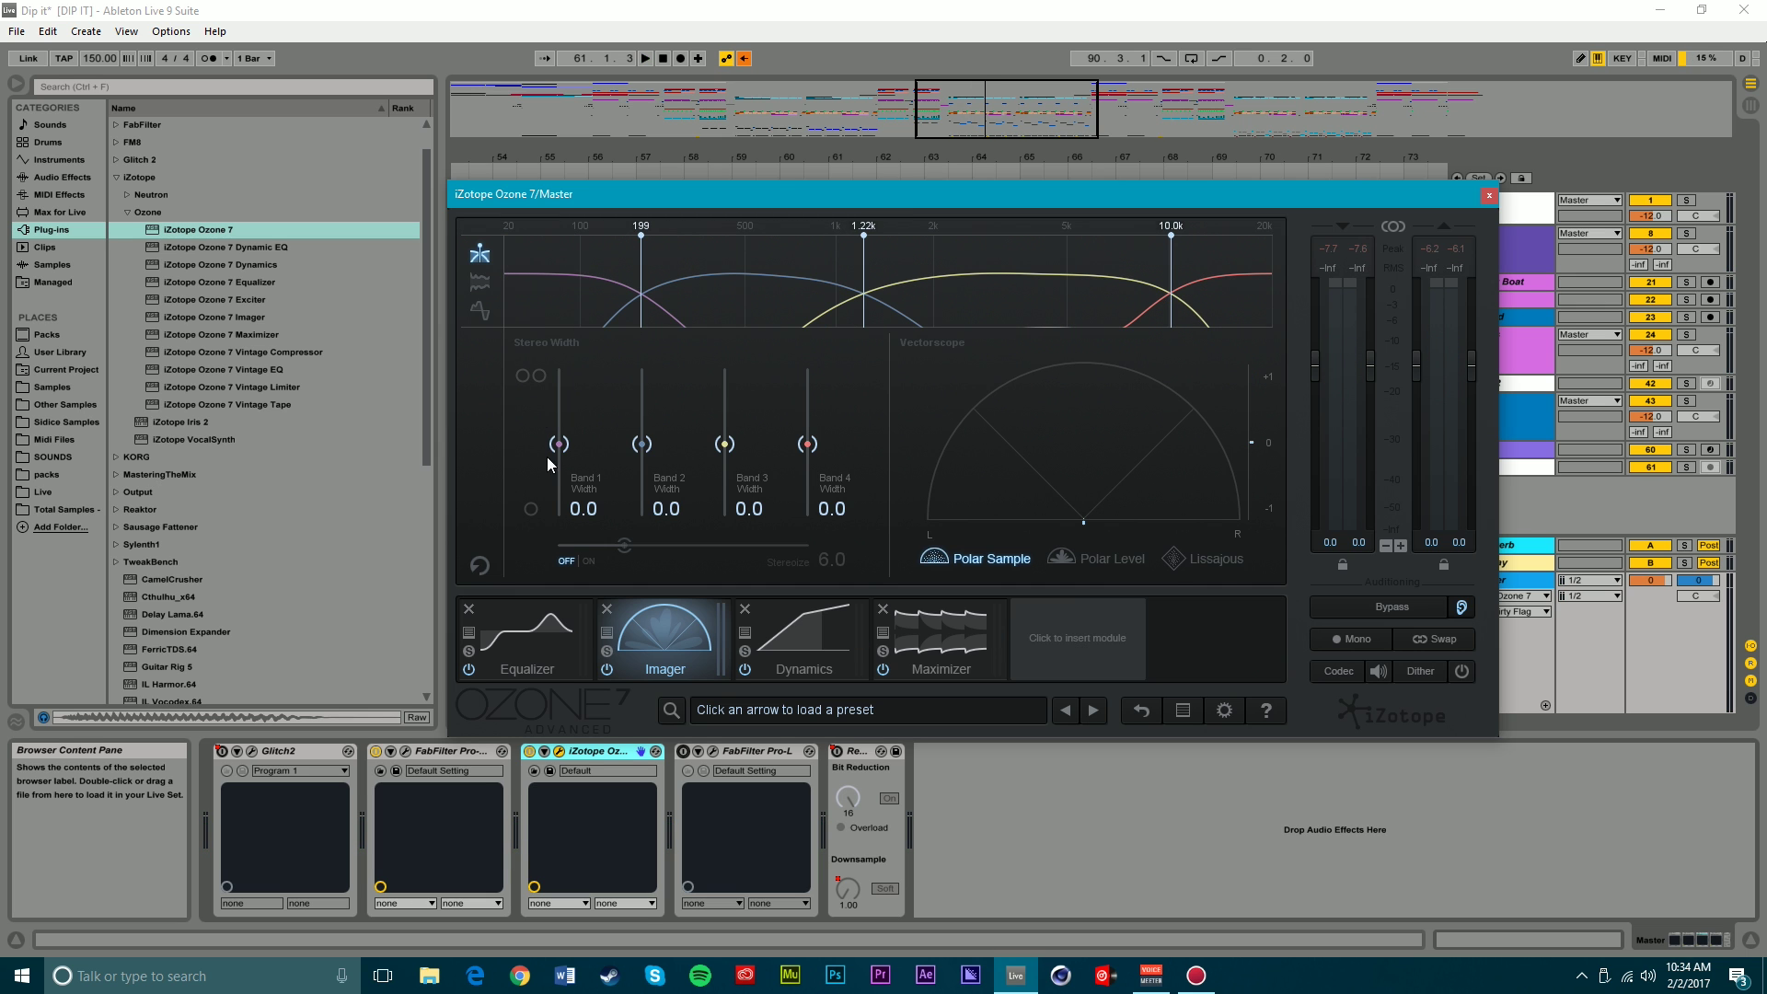
- Set the Imager's Band 1 width to -100 and play the drop to check the low band's stereo image
{"action": "left_click_drag", "start_coordinate": [559, 444], "coordinate": [558, 515]}
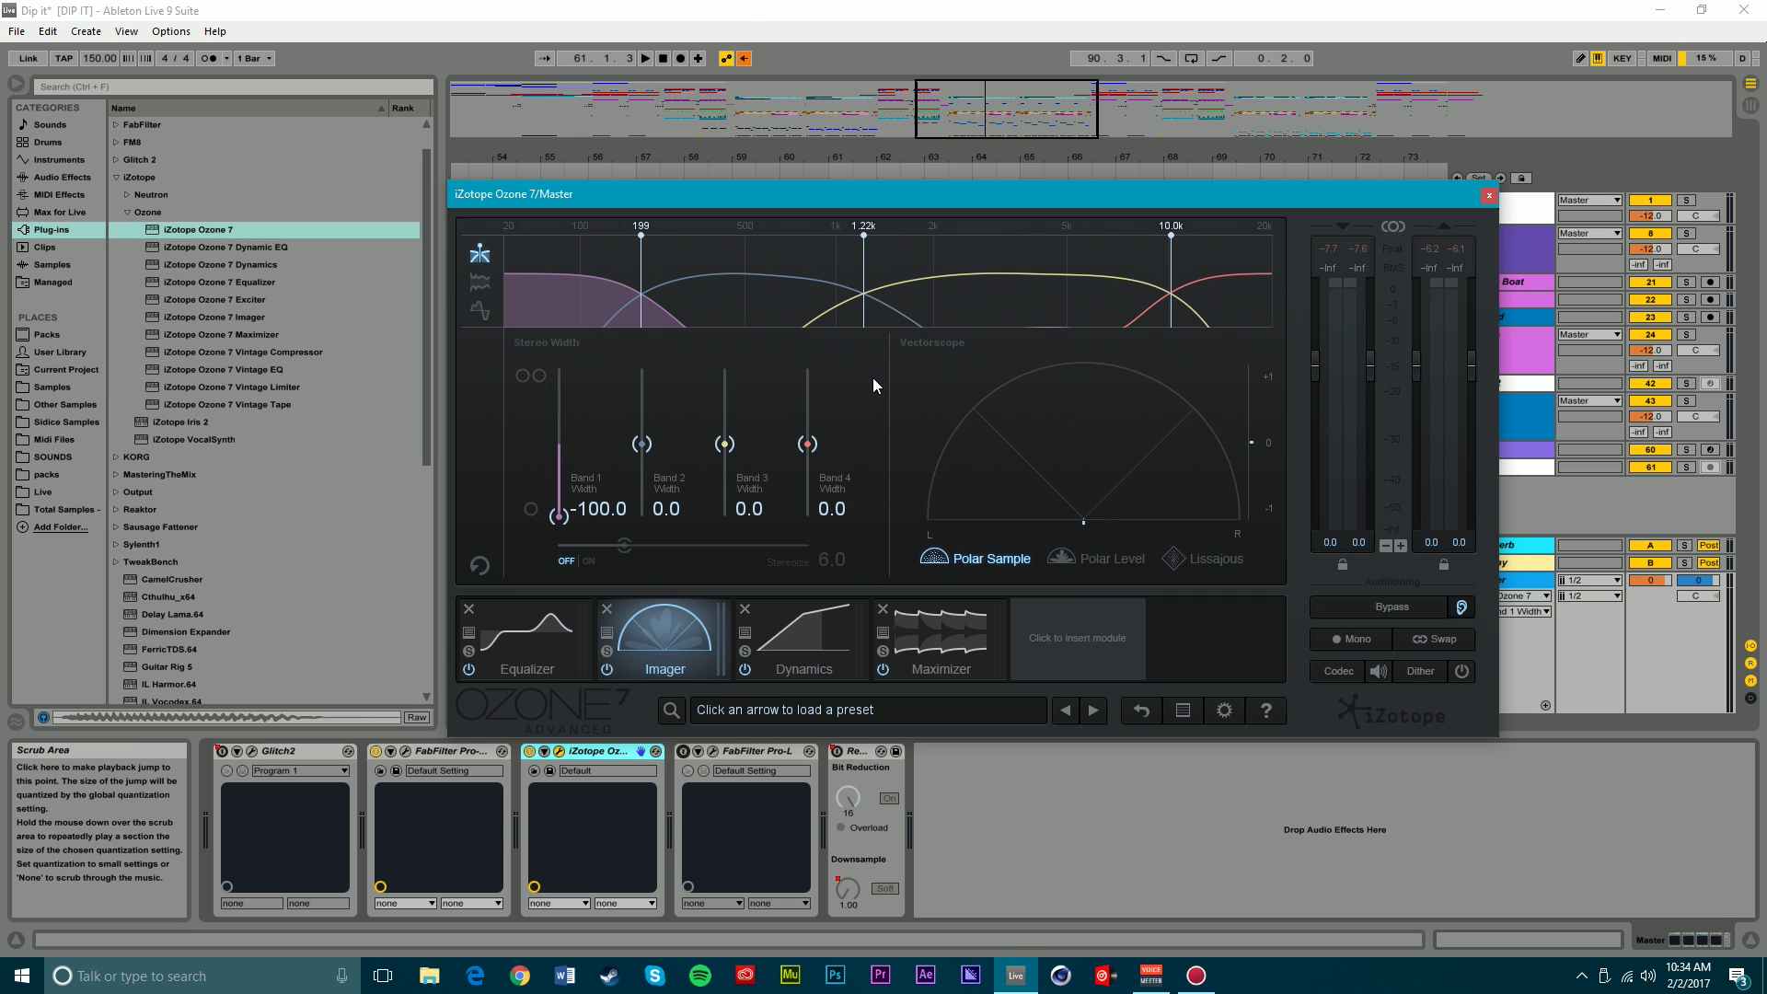
{"action": "key", "text": "space"}
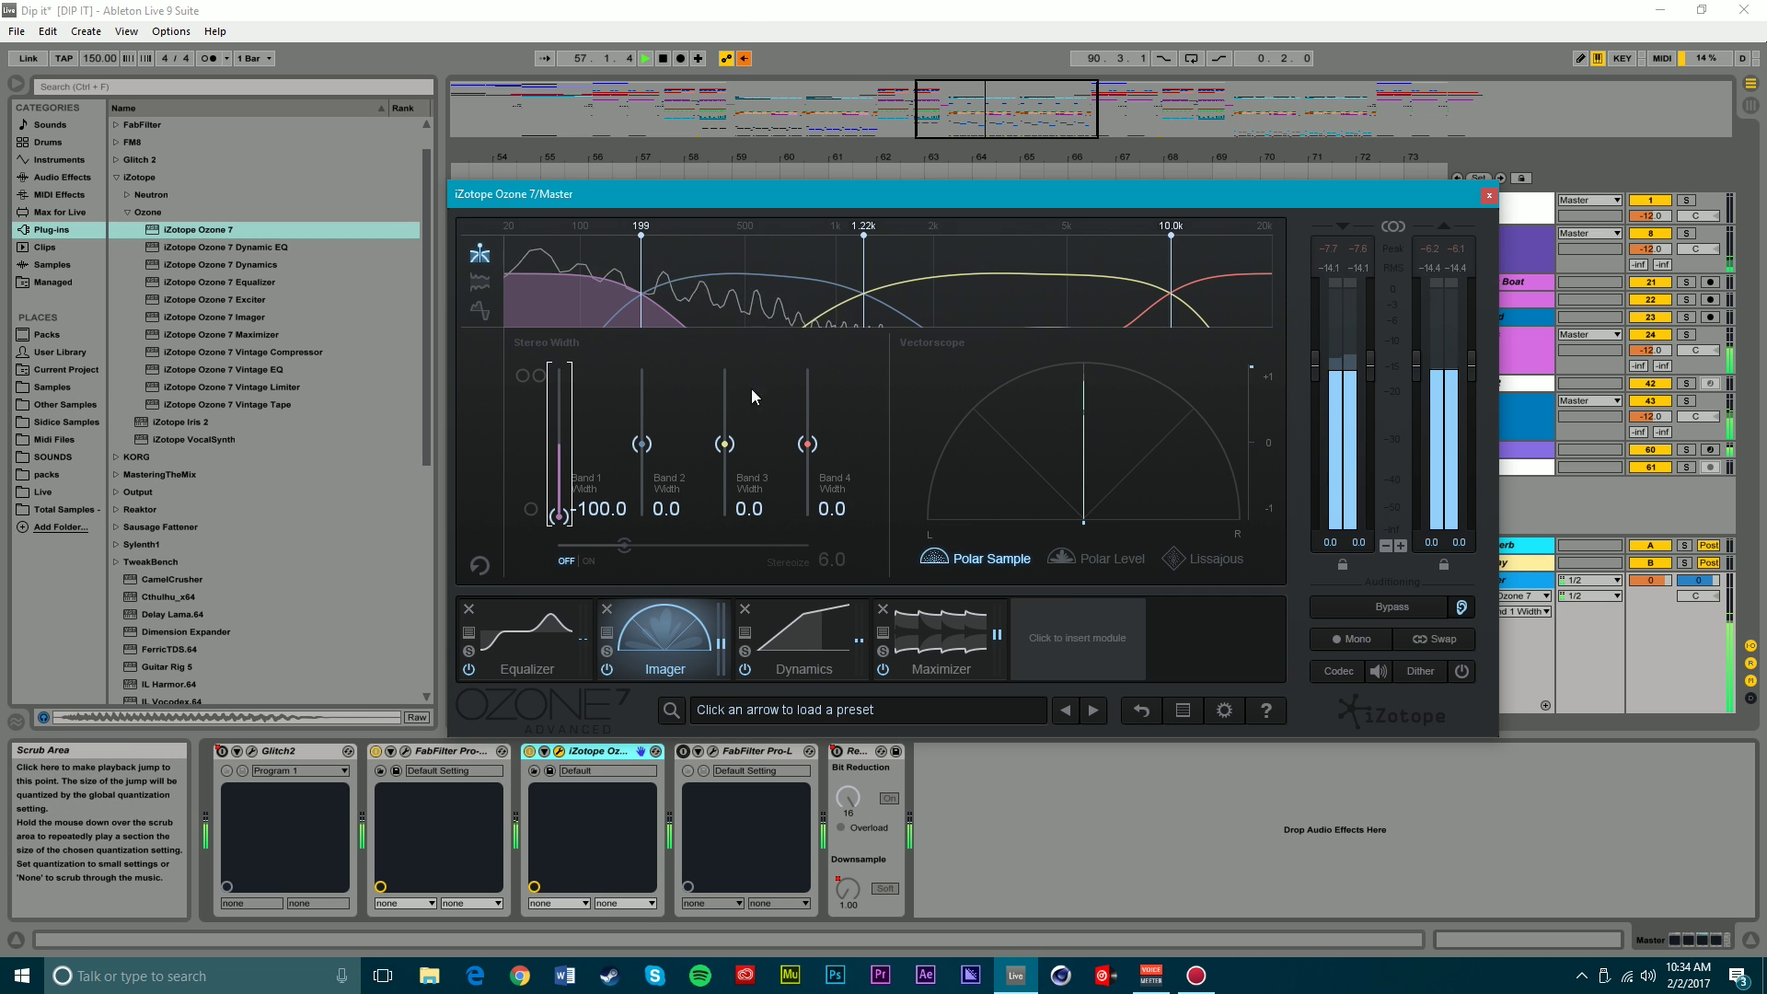
{"action": "key", "text": "space"}
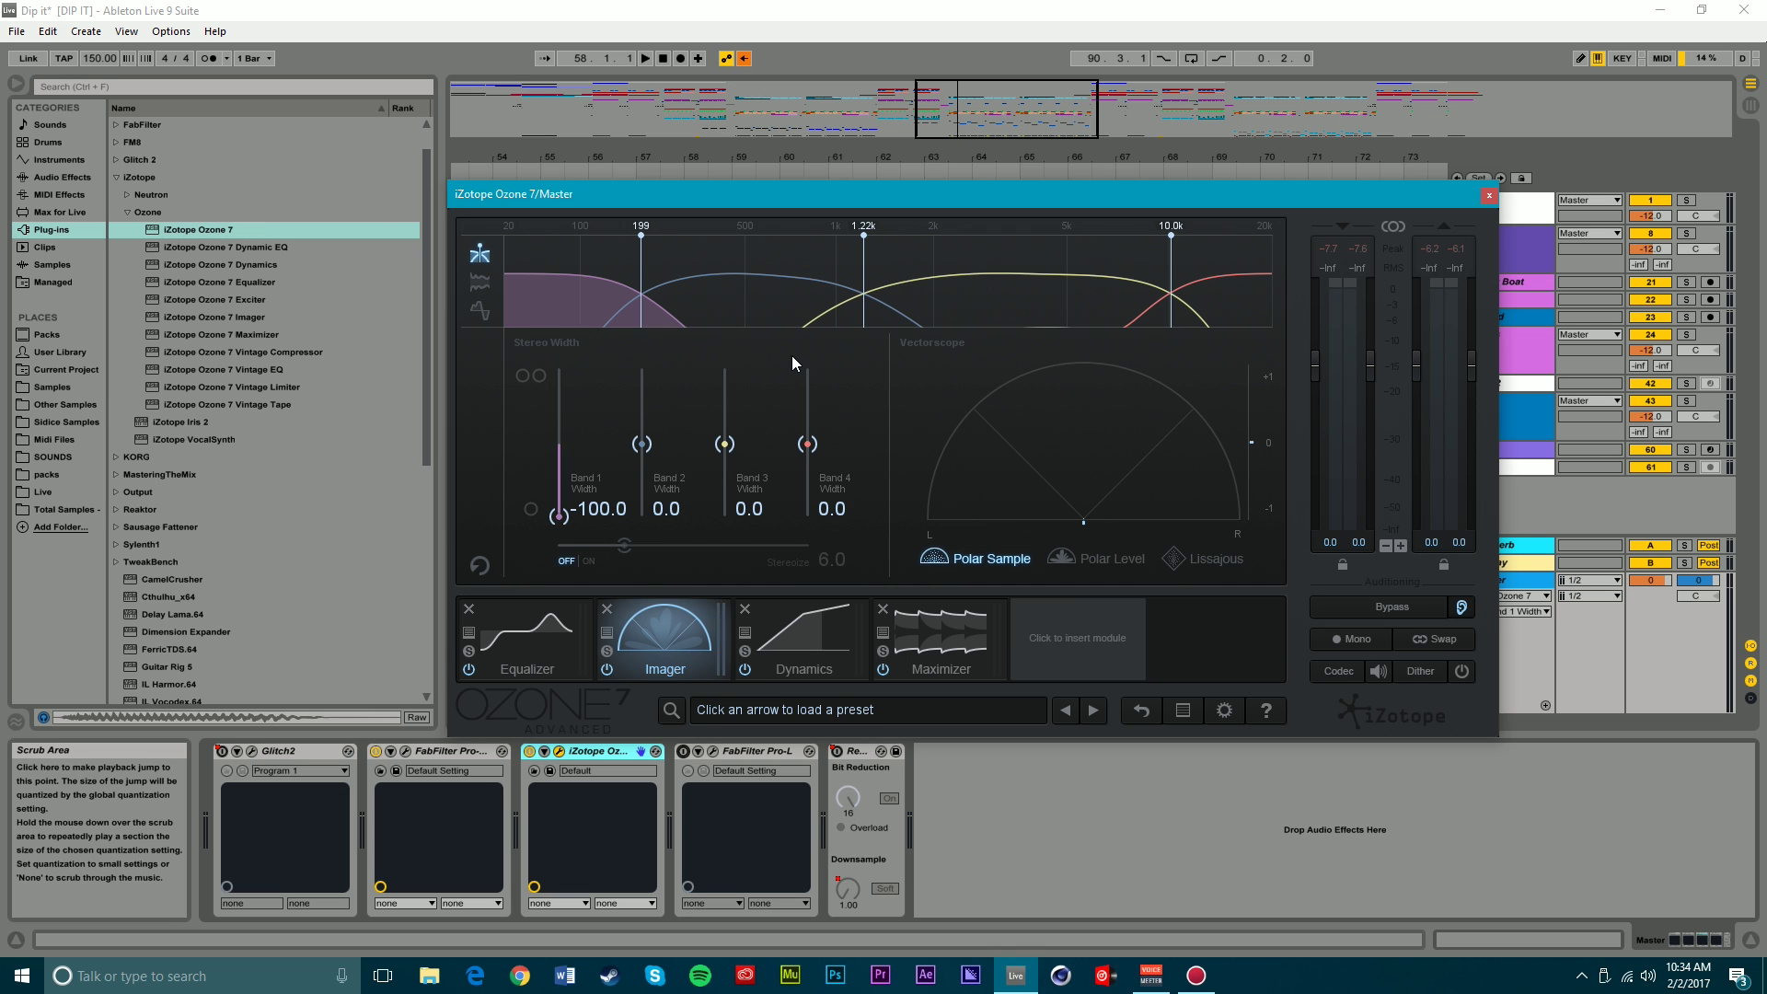
- Audition the Imager's bands during playback and narrow Band 2's width to -26.6
{"action": "key", "text": "space"}
{"action": "key", "text": "space"}
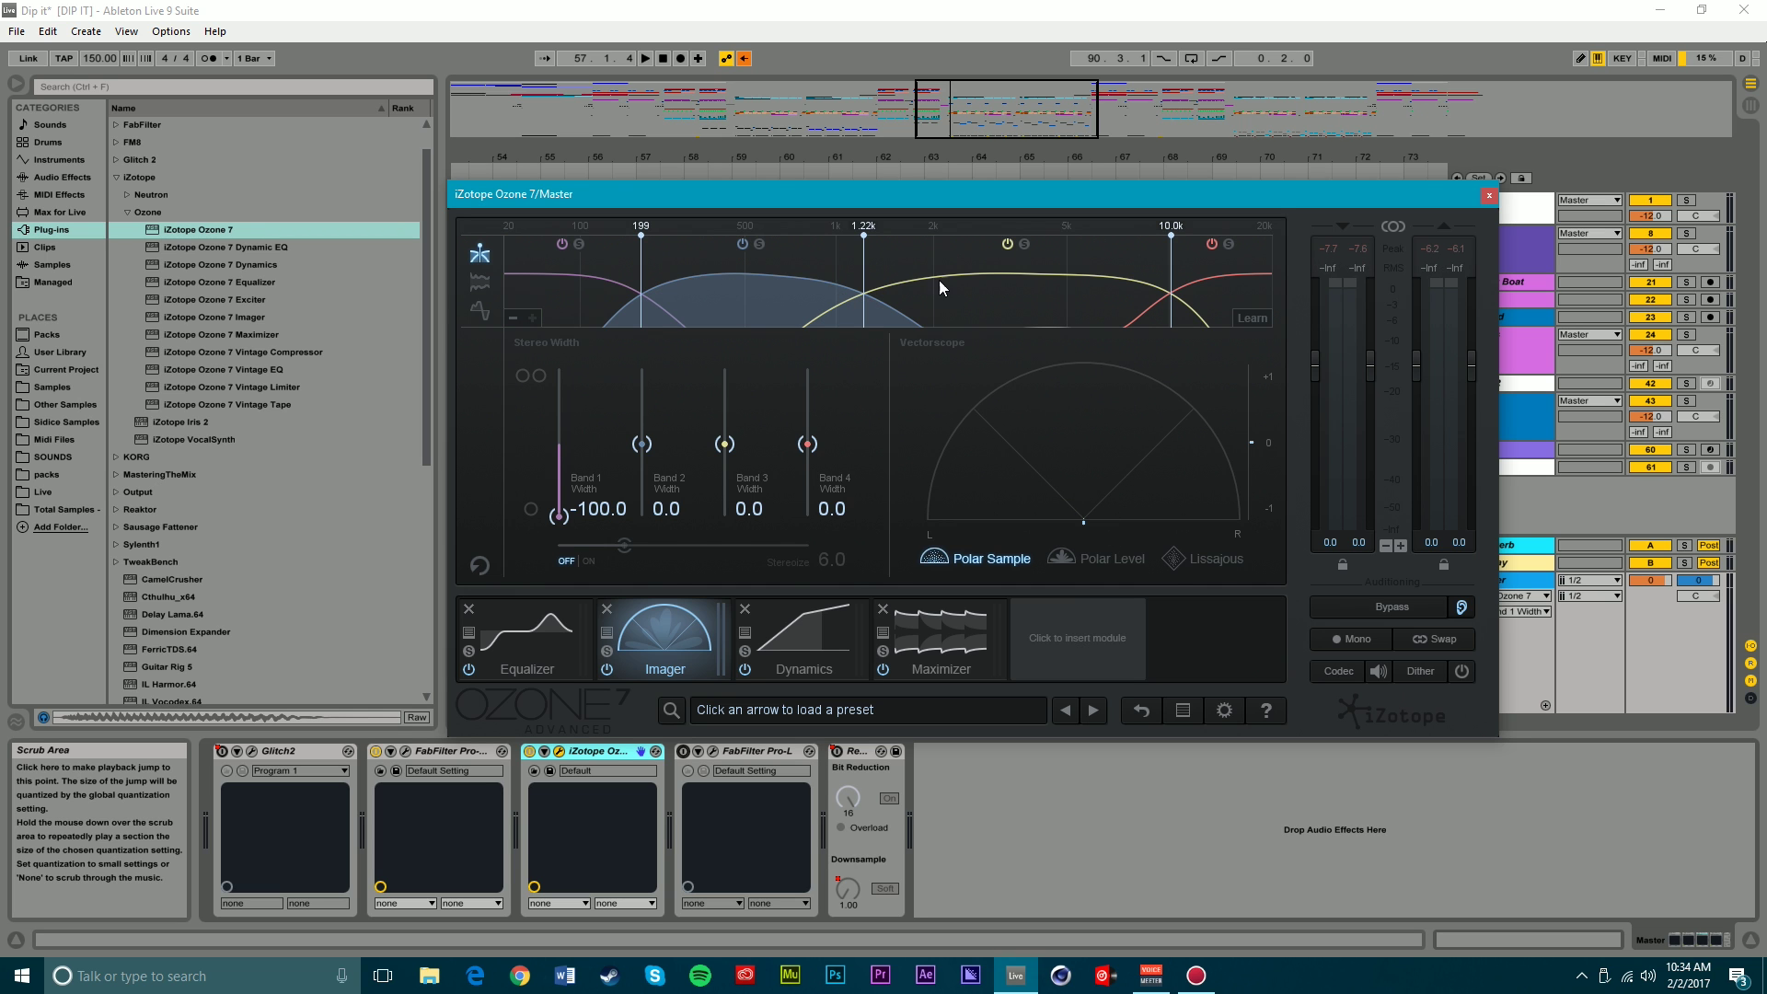
{"action": "key", "text": "space"}
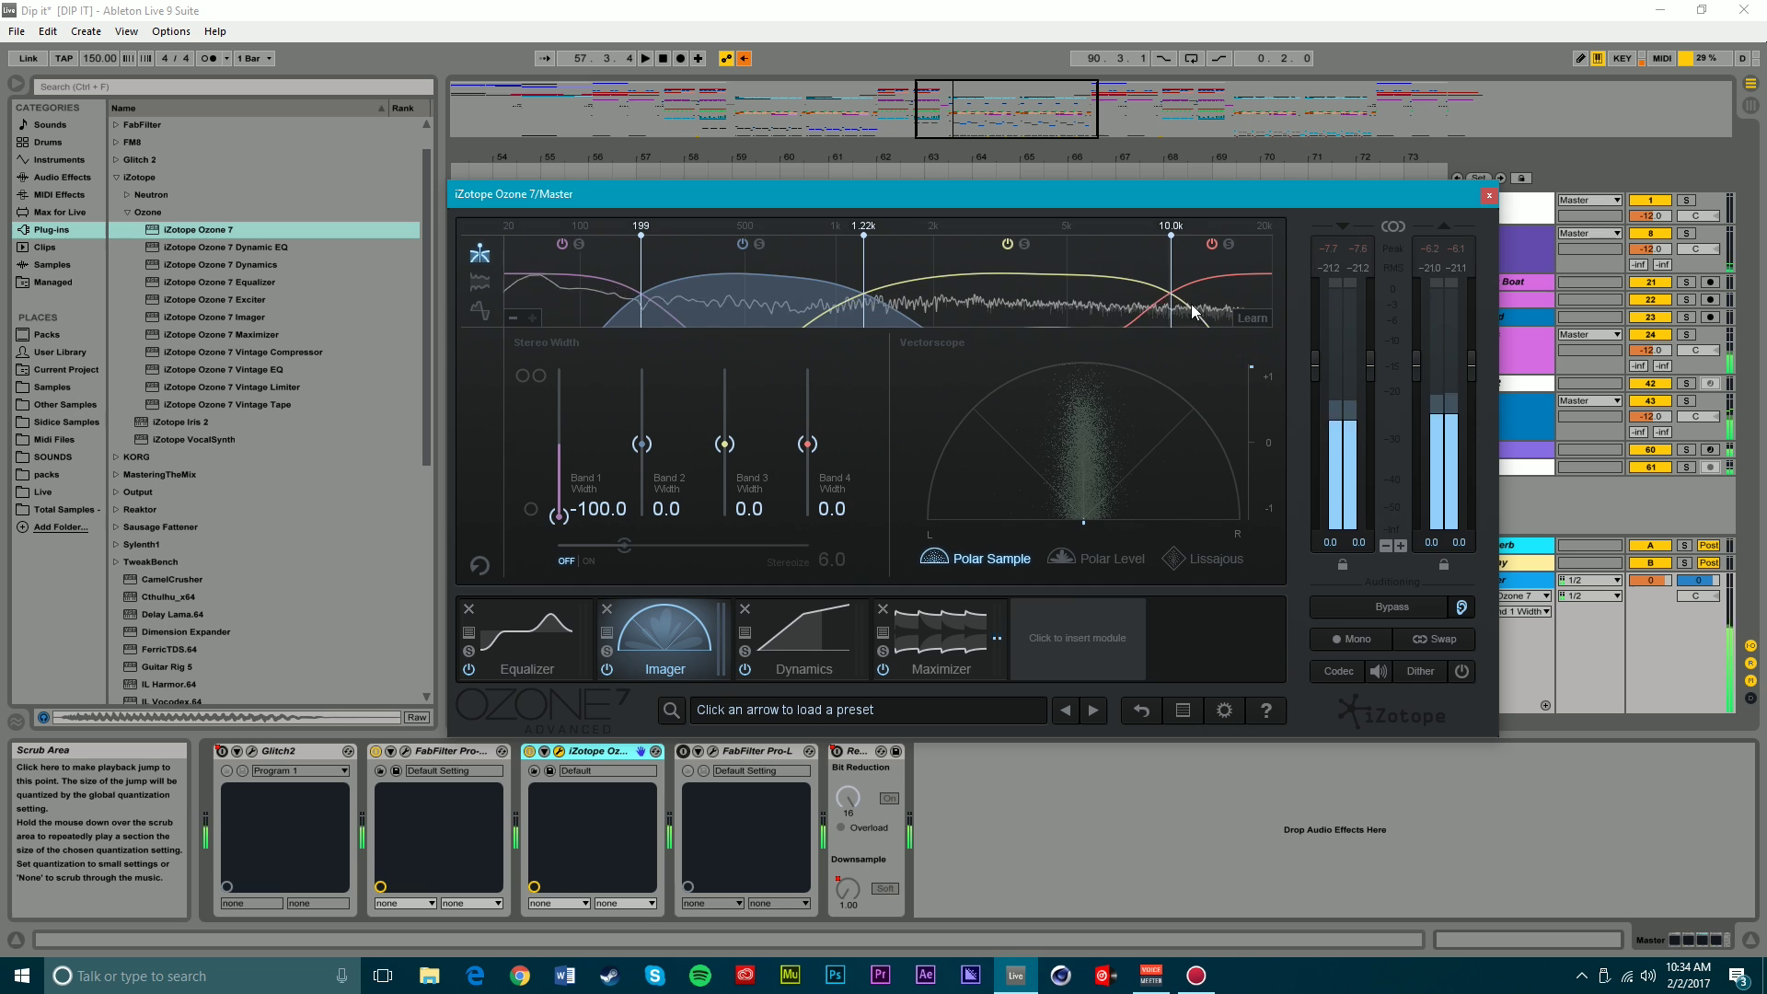
{"action": "key", "text": "space"}
{"action": "key", "text": "space"}
{"action": "key", "text": "space"}
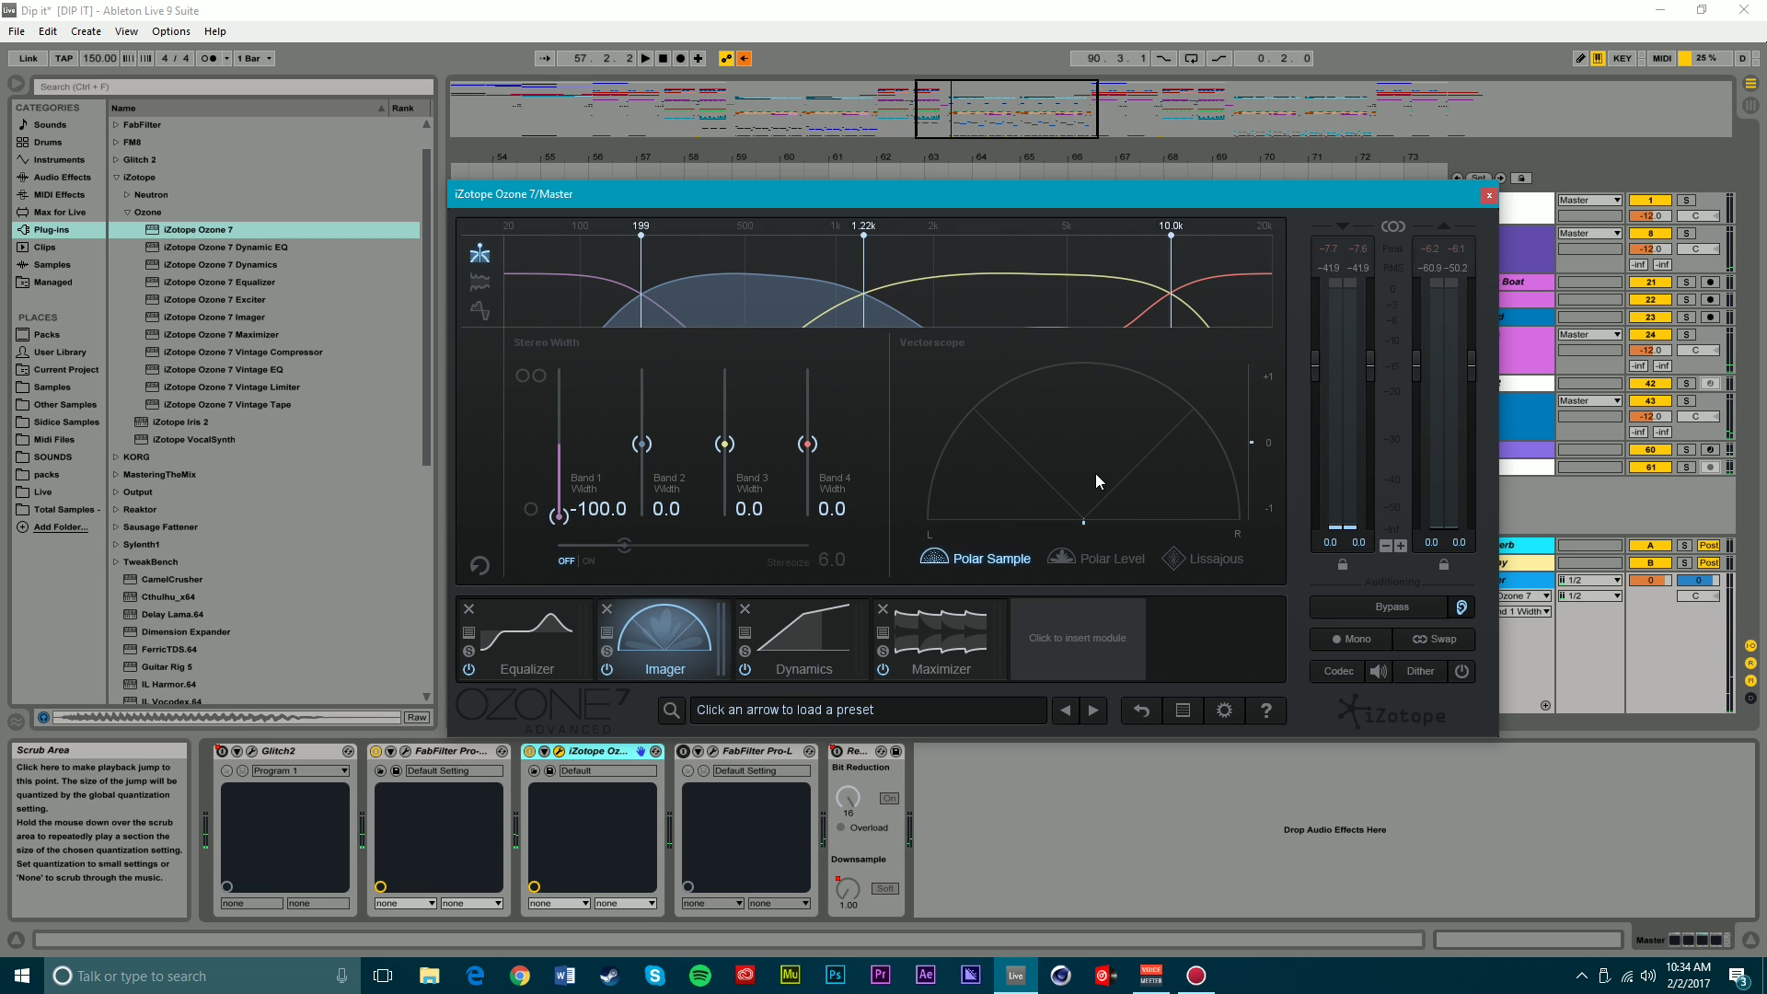
{"action": "key", "text": "space"}
{"action": "mouse_move", "coordinate": [643, 446]}
{"action": "left_mouse_down"}
{"action": "mouse_move", "coordinate": [643, 430]}
{"action": "mouse_move", "coordinate": [639, 465]}
{"action": "left_mouse_up"}
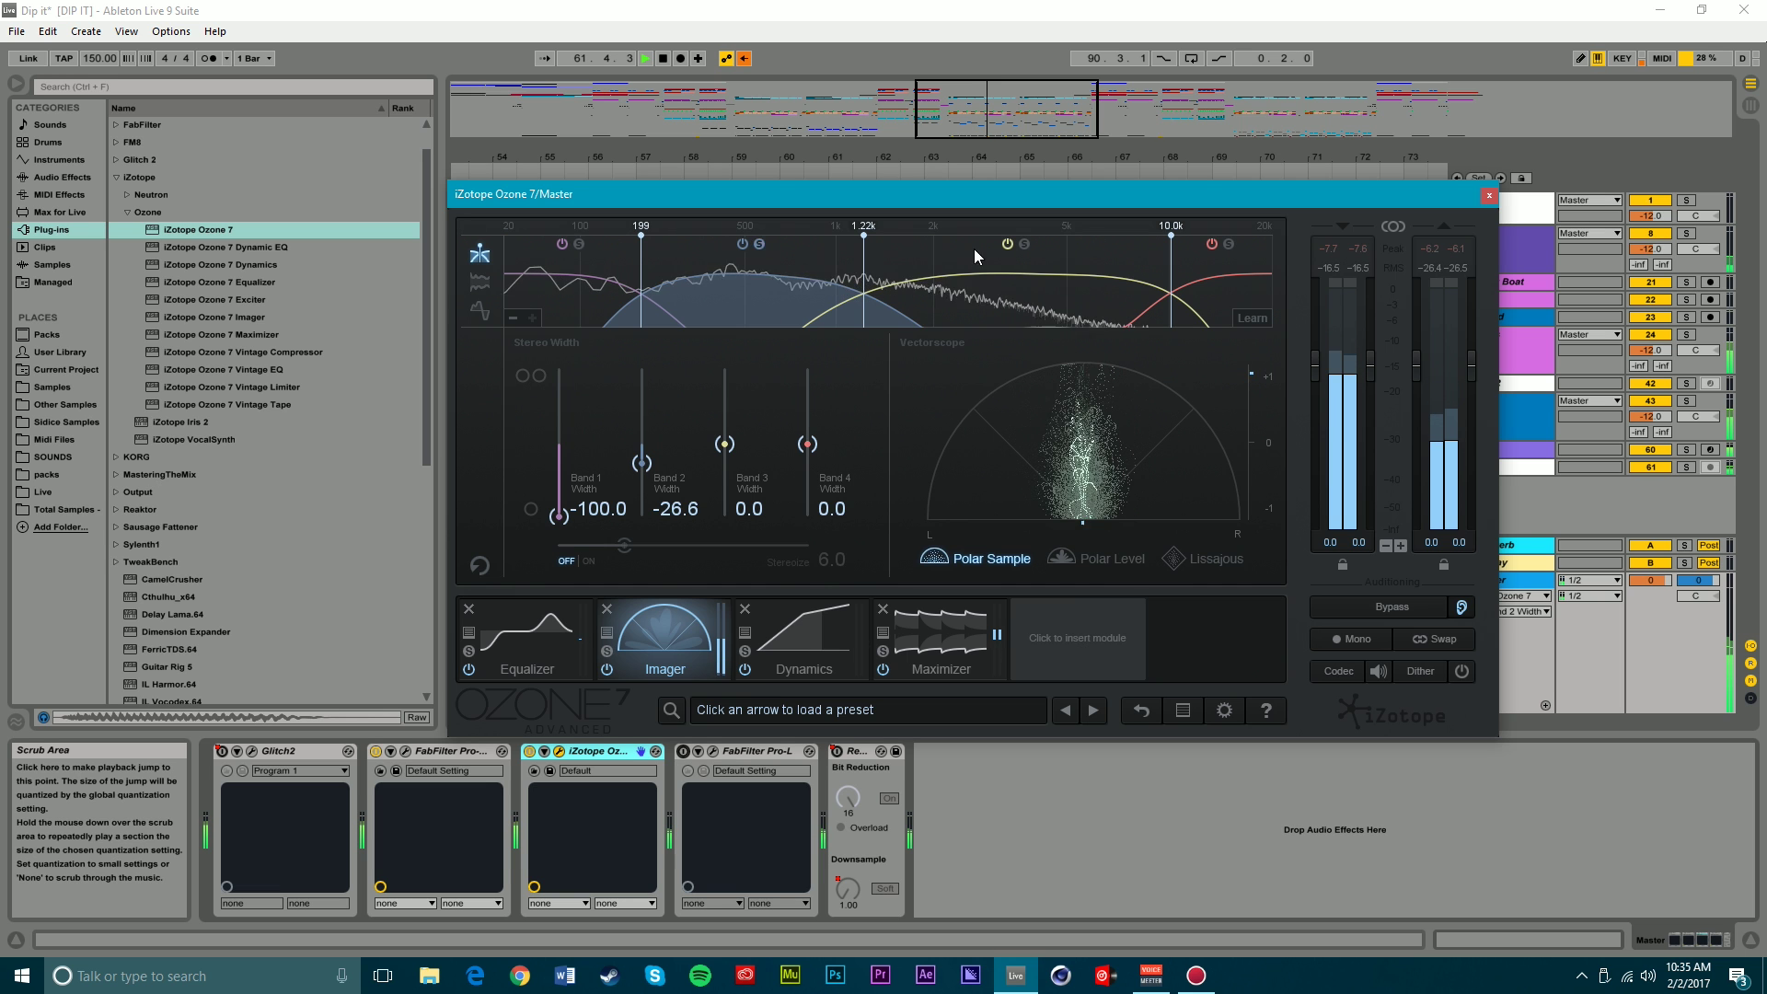
{"action": "key", "text": "space"}
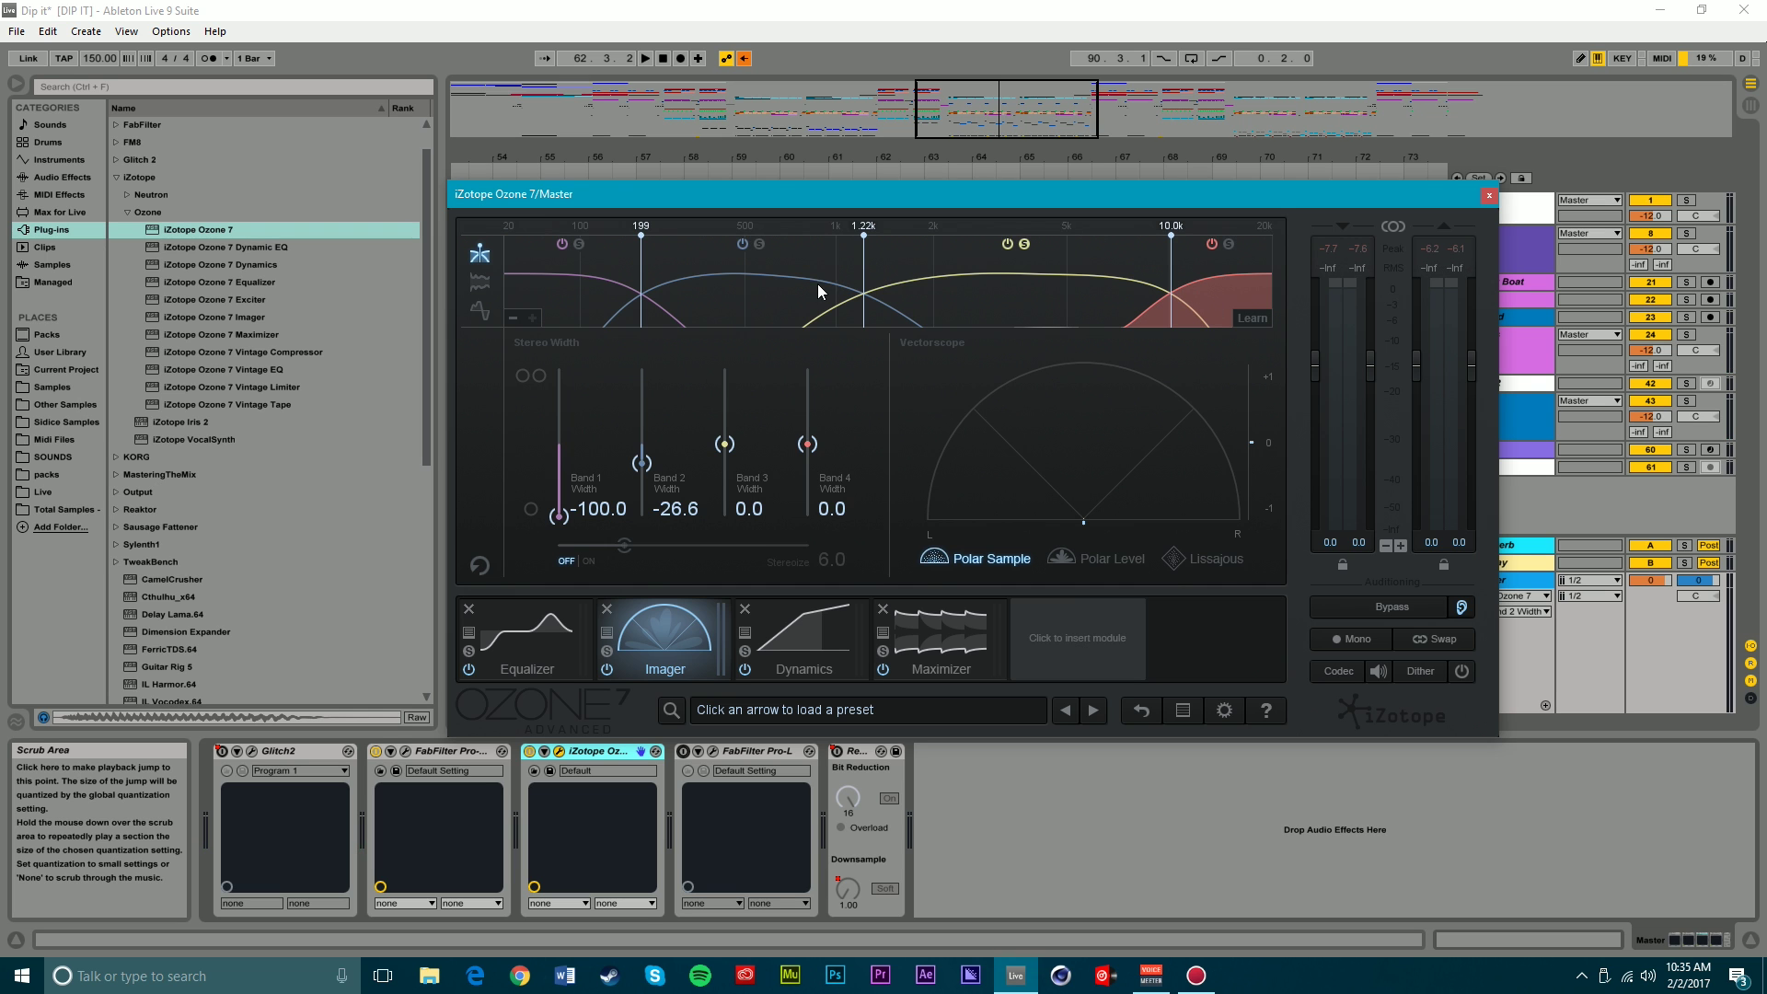
- Widen the Imager's Band 3 to 7.6 and Band 4 to 15.2 during playback, comparing Band 4 with its processing switched off
{"action": "key", "text": "space"}
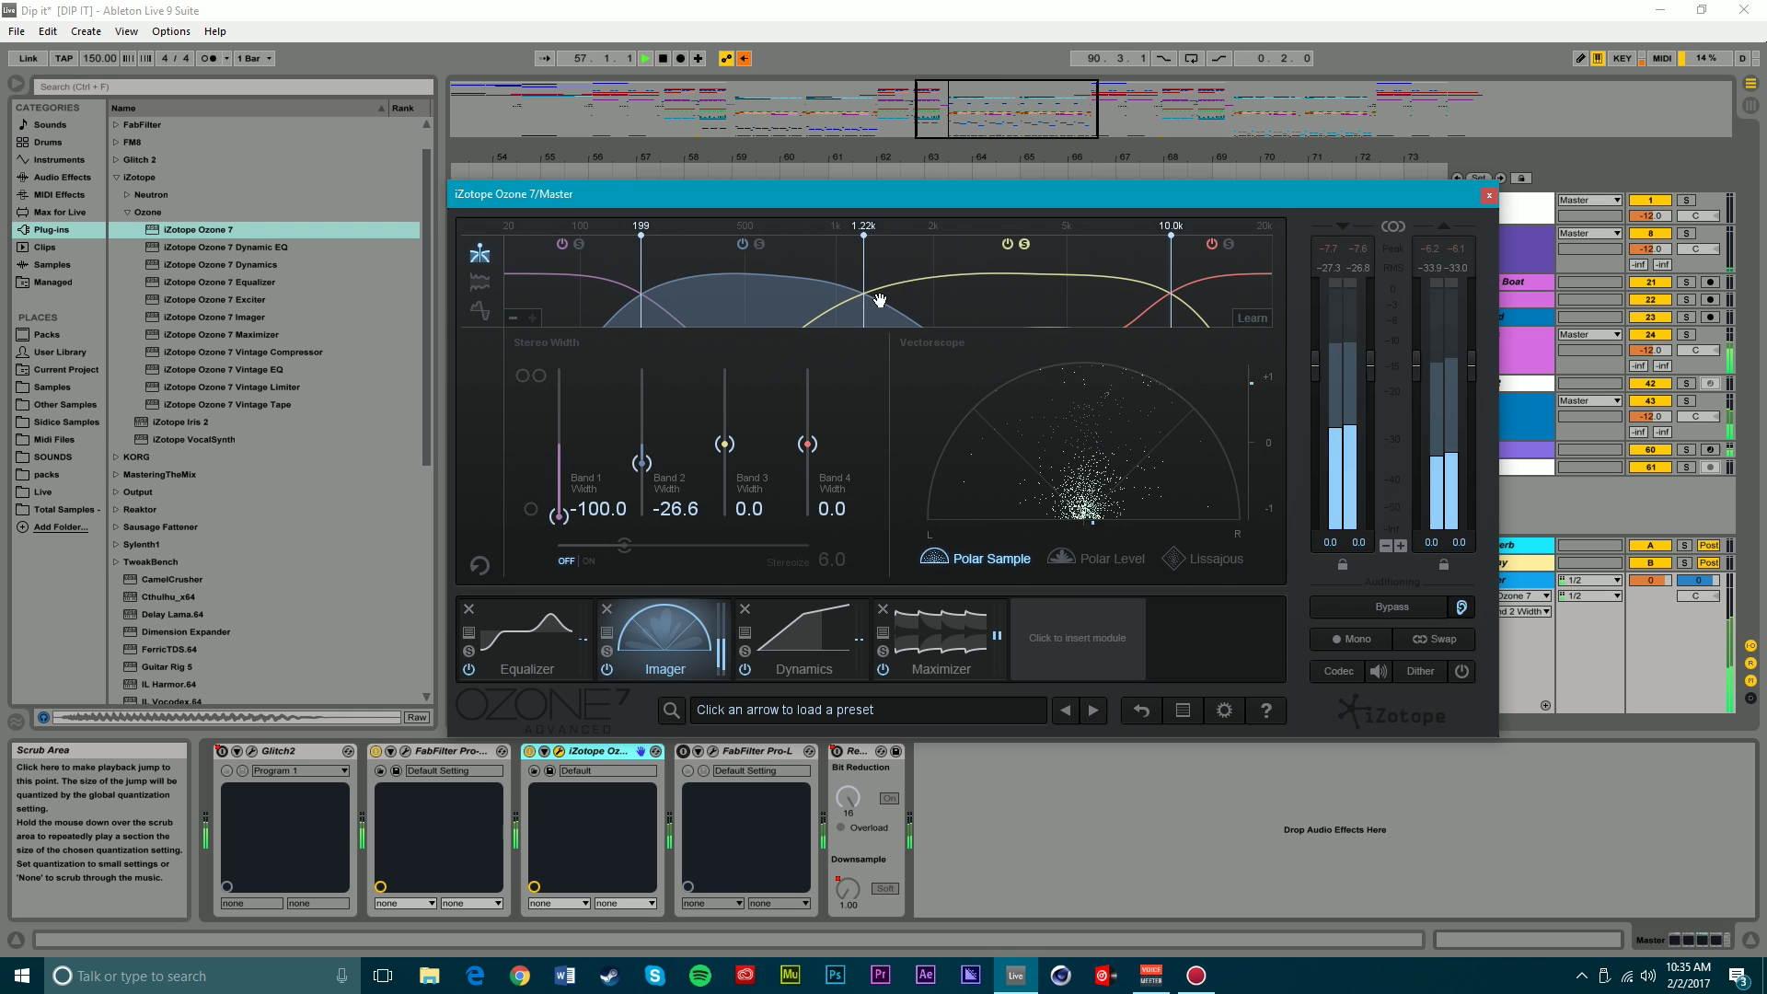
{"action": "mouse_move", "coordinate": [724, 445]}
{"action": "left_mouse_down"}
{"action": "mouse_move", "coordinate": [717, 458]}
{"action": "mouse_move", "coordinate": [718, 440]}
{"action": "left_mouse_up"}
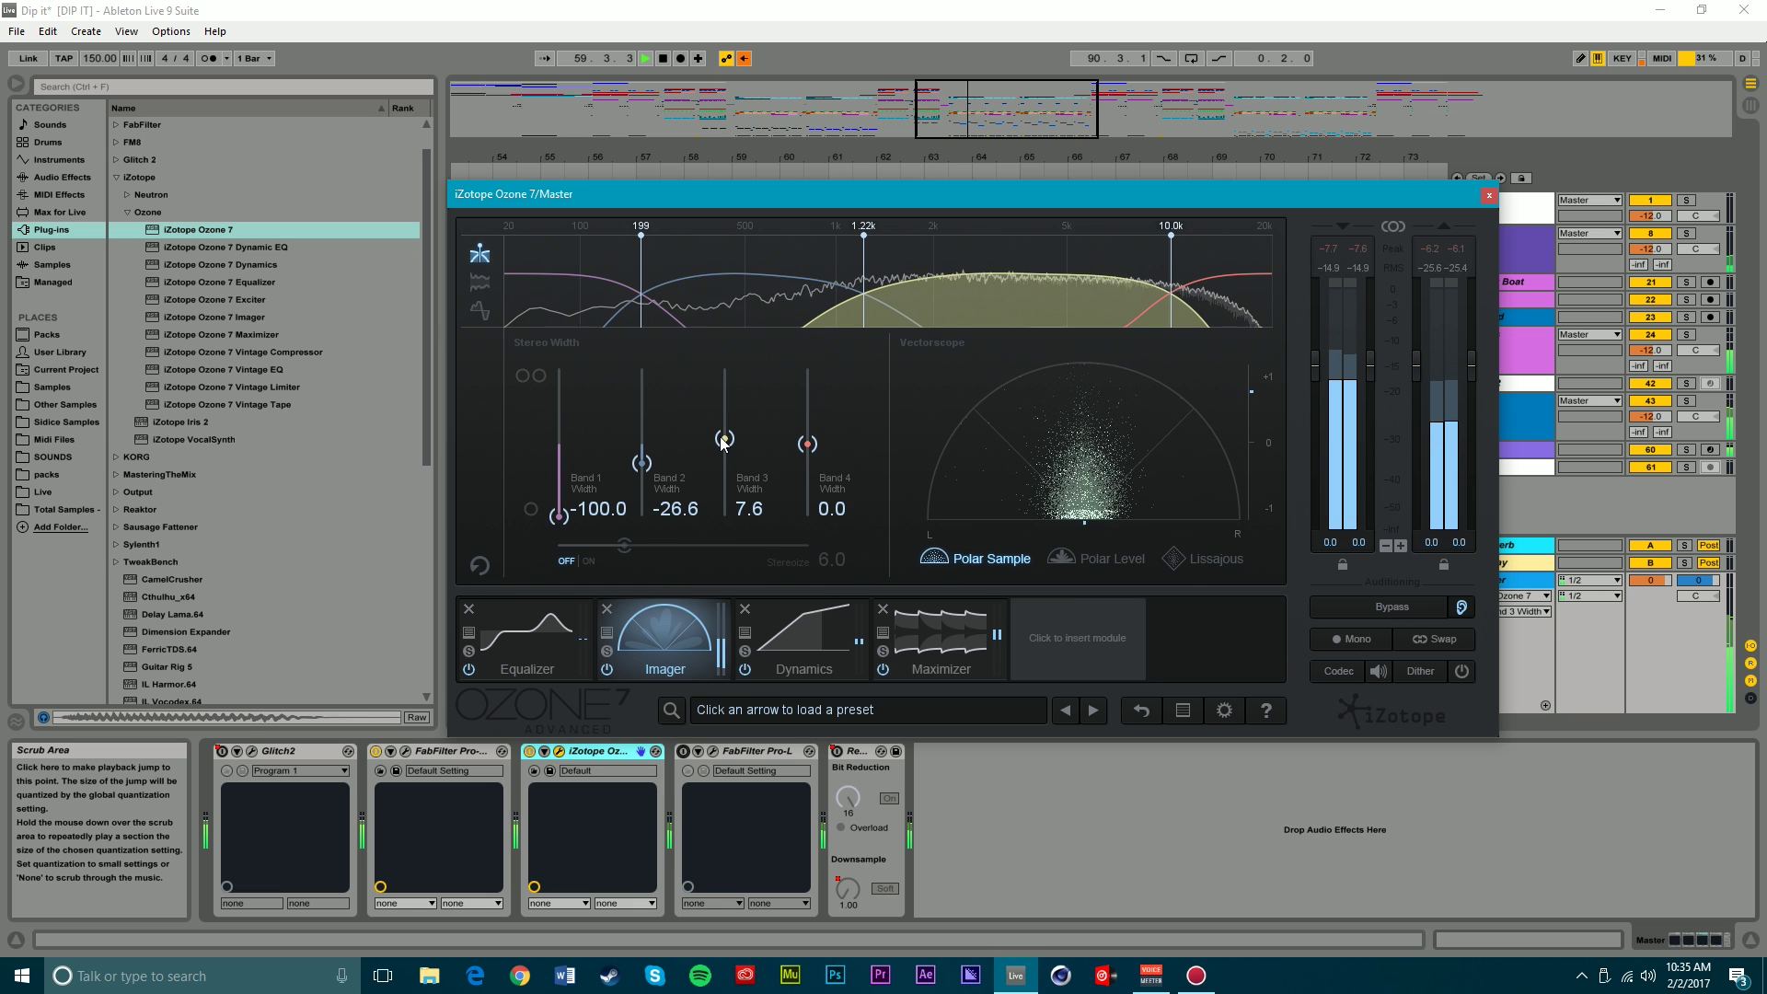
{"action": "left_click", "coordinate": [1213, 244]}
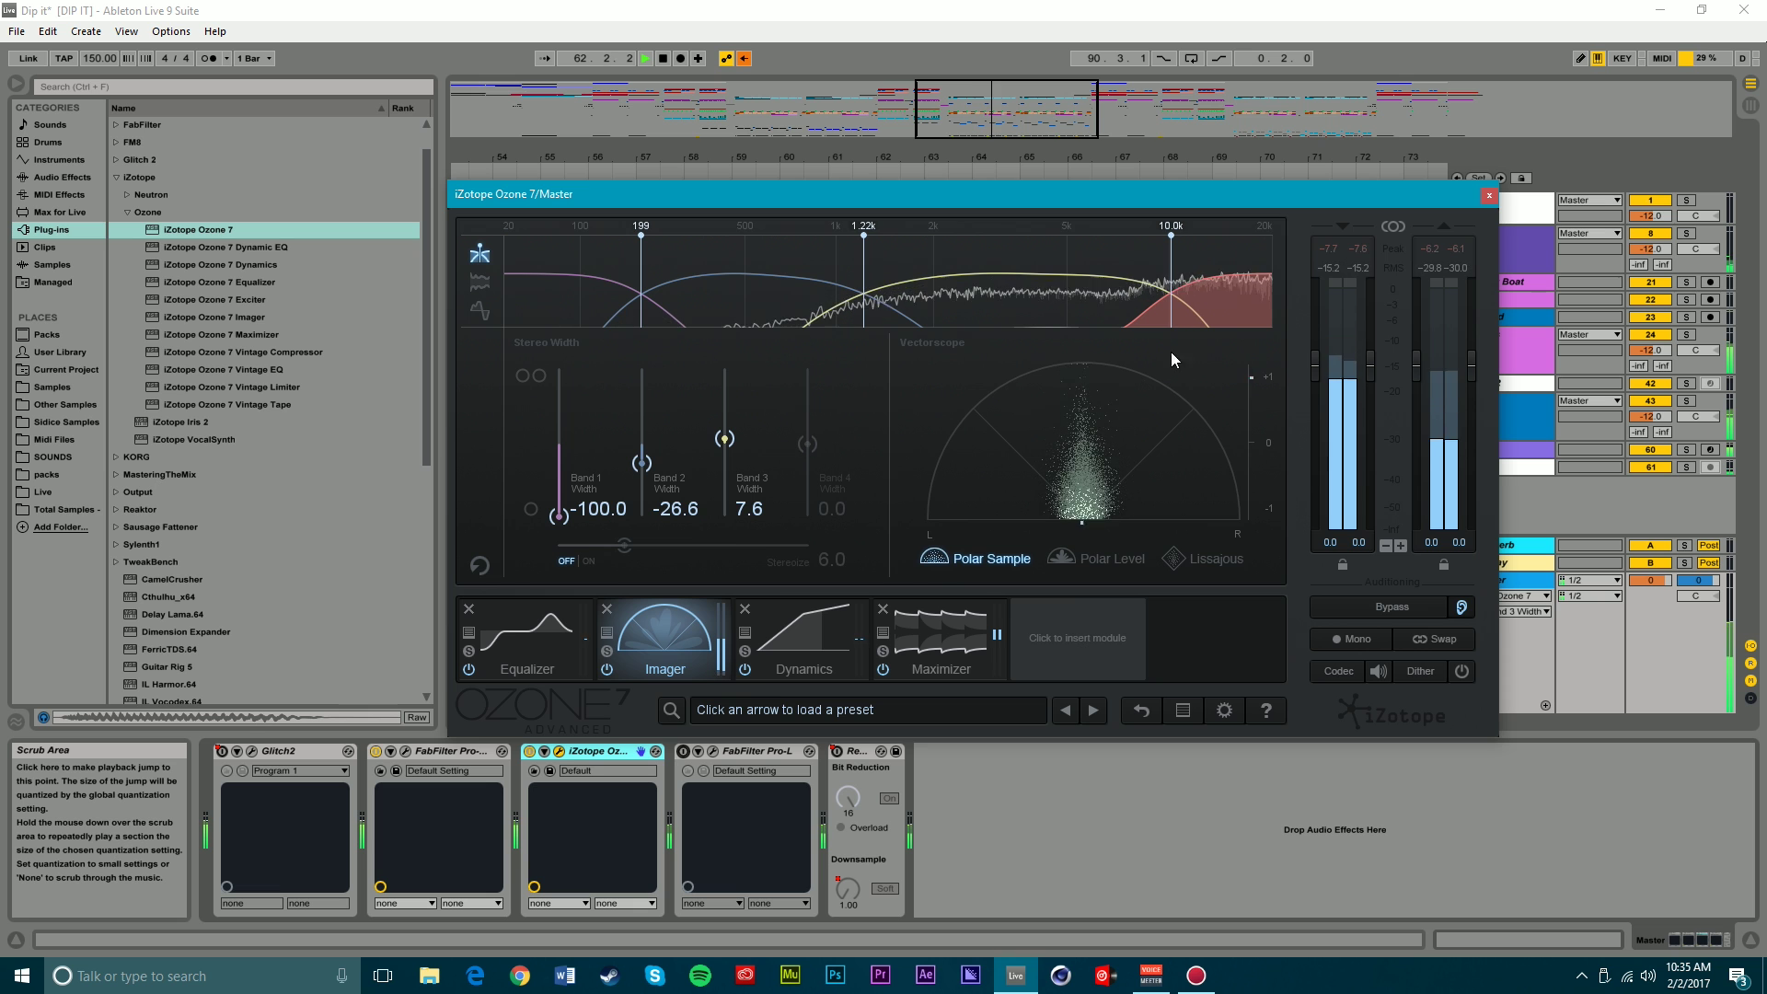
{"action": "left_click", "coordinate": [1212, 243]}
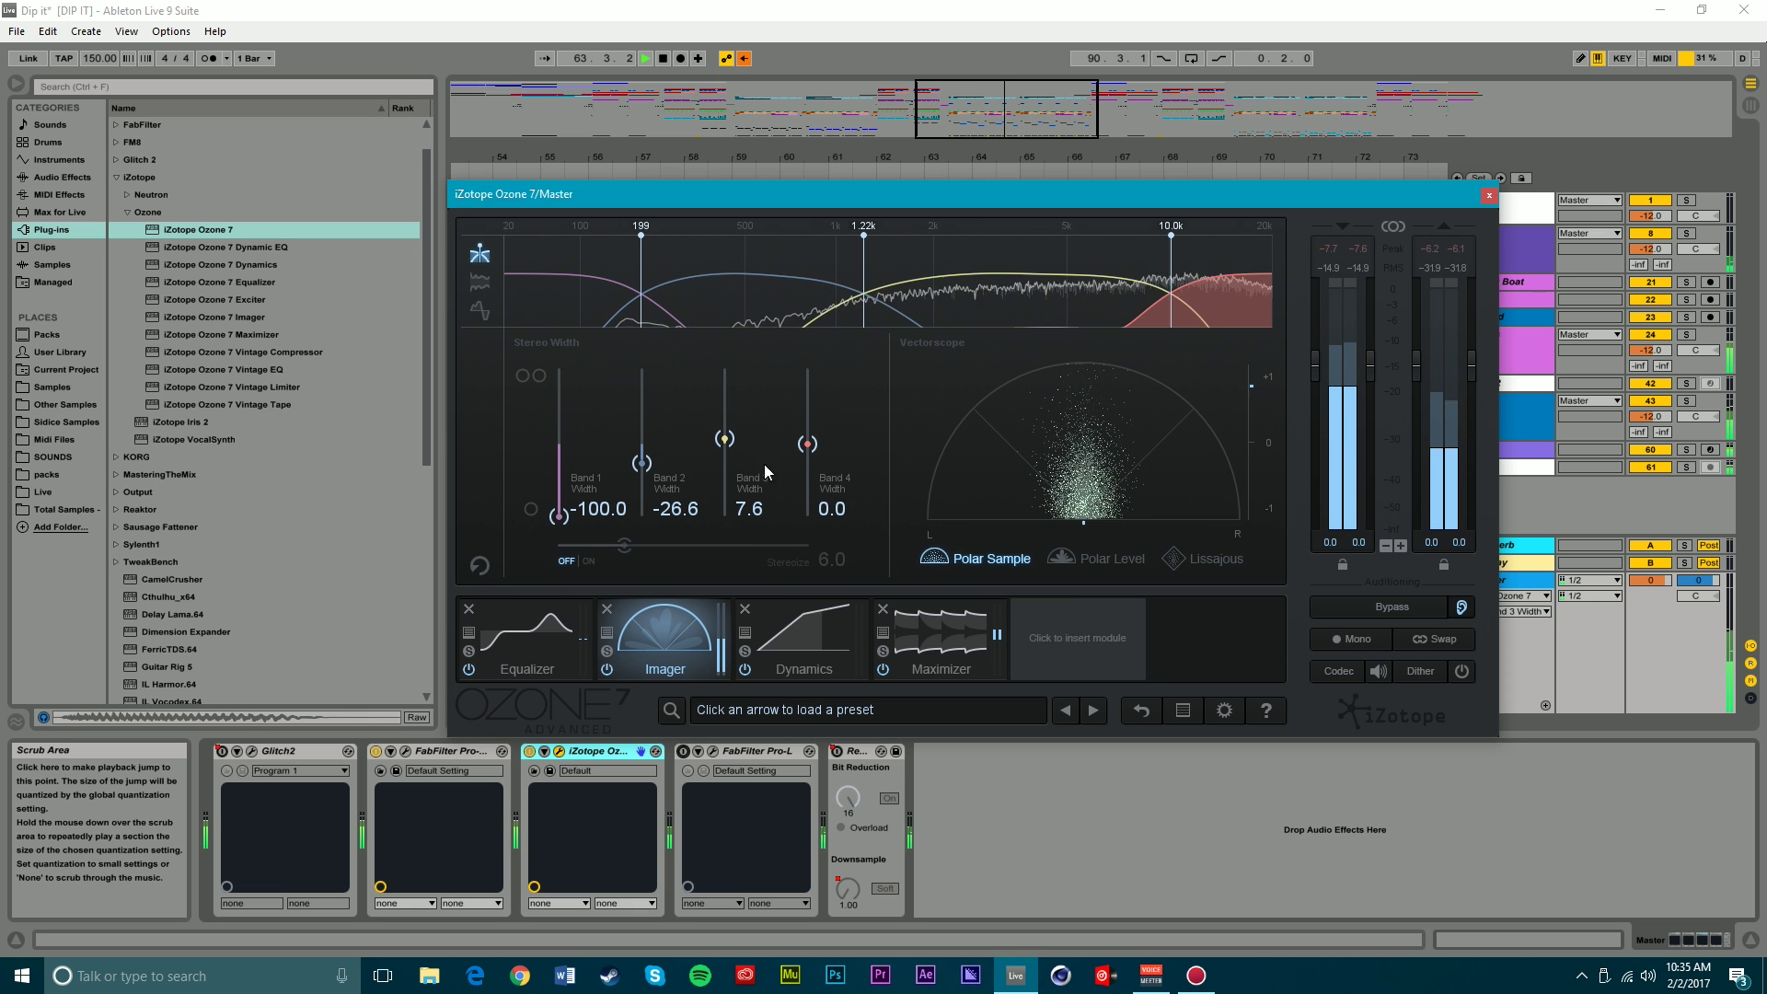
{"action": "mouse_move", "coordinate": [807, 443]}
{"action": "left_mouse_down"}
{"action": "mouse_move", "coordinate": [811, 411]}
{"action": "mouse_move", "coordinate": [810, 431]}
{"action": "left_mouse_up"}
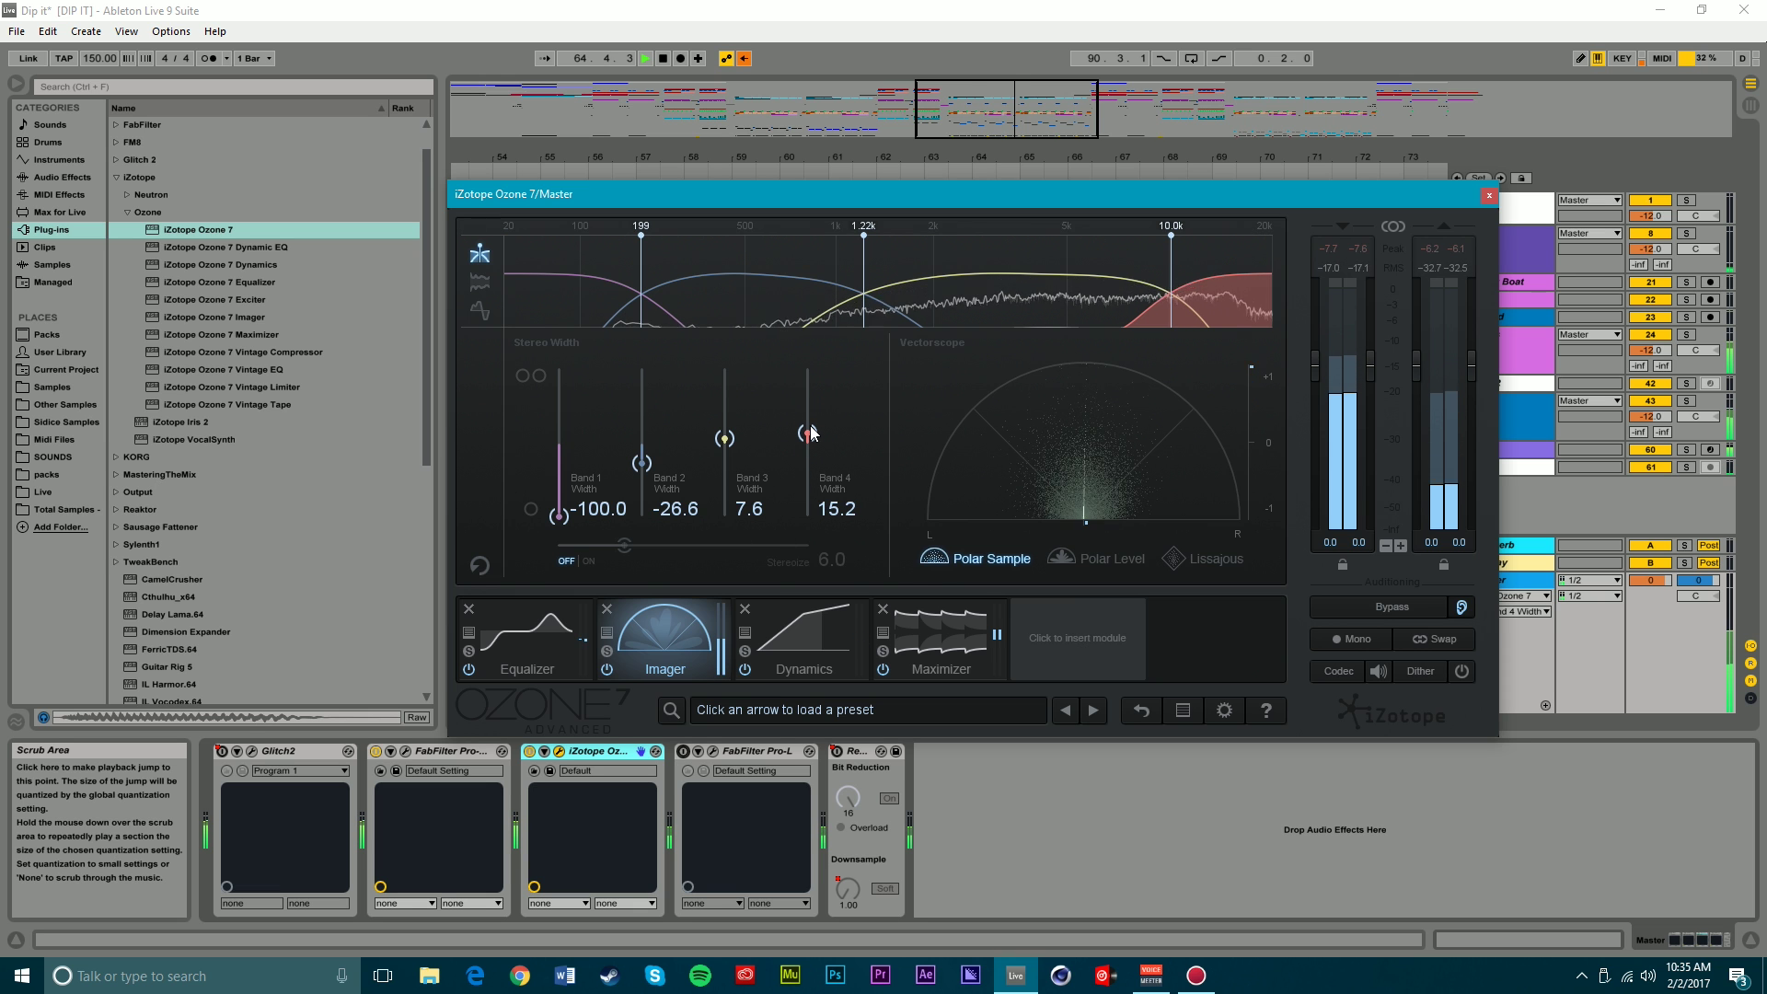
{"action": "mouse_move", "coordinate": [1244, 250]}
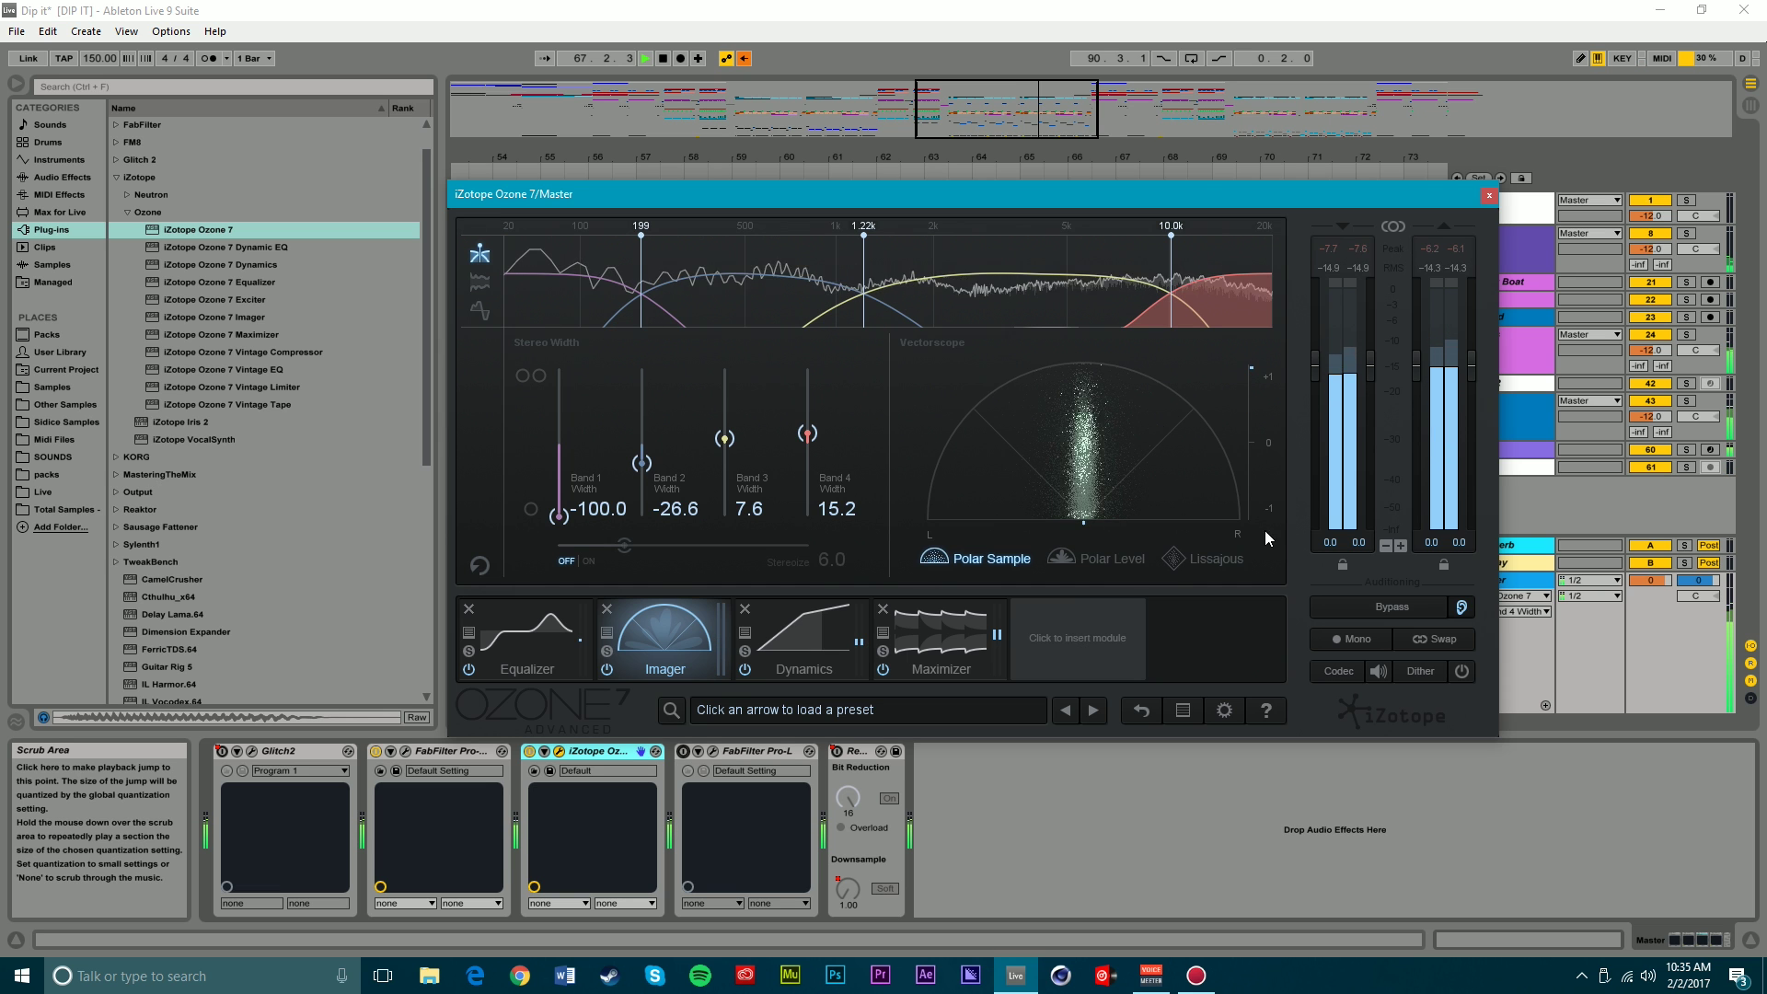
{"action": "key", "text": "space"}
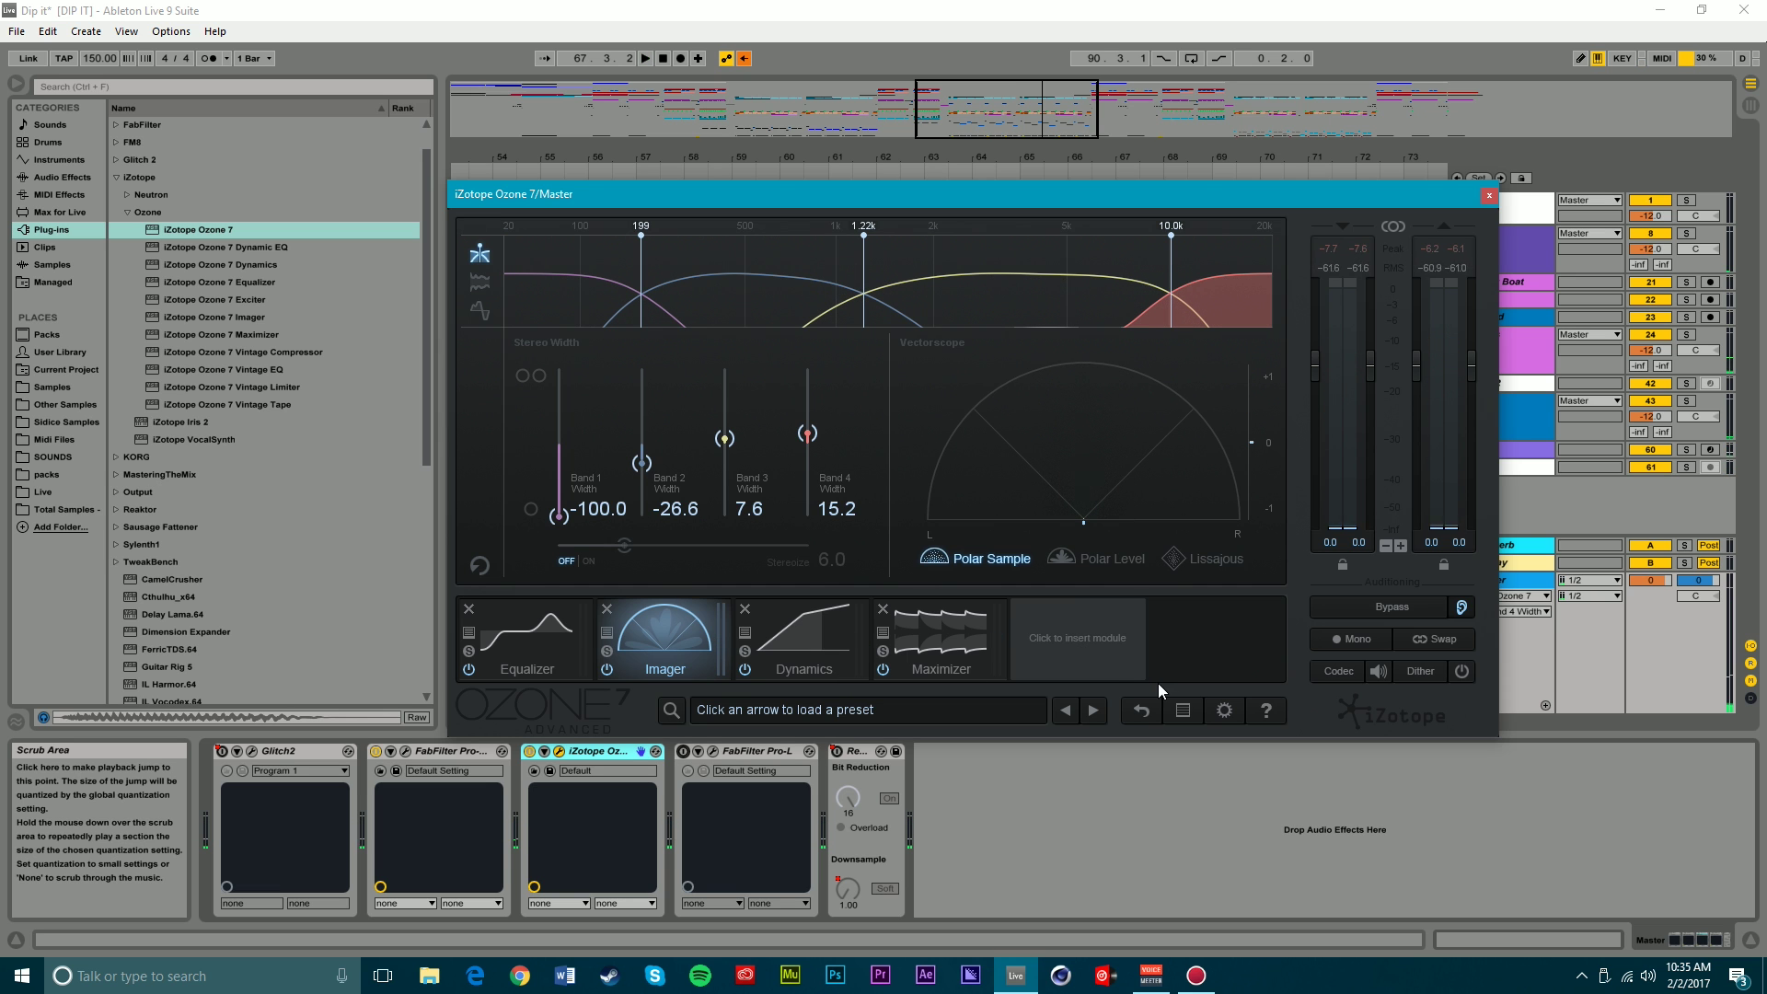
- Play the drop with Ozone 7's Mono monitoring enabled to check mono compatibility, and return to stereo
{"action": "left_click", "coordinate": [1345, 638]}
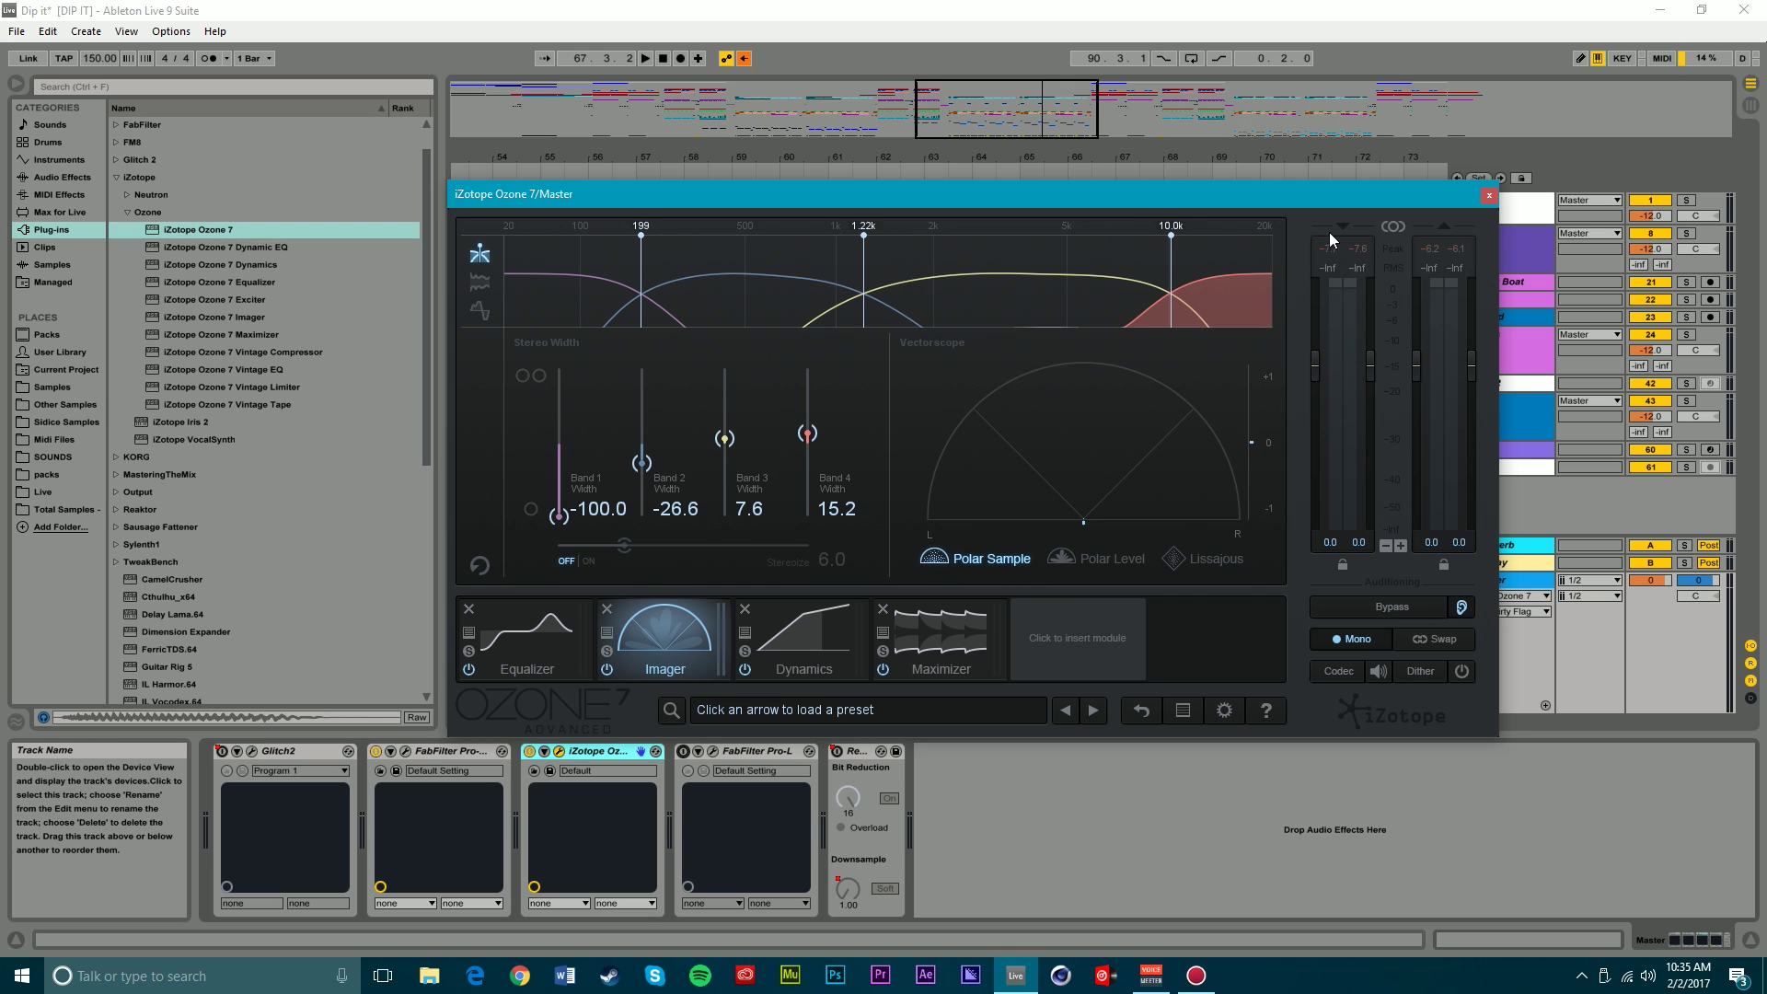
{"action": "left_click_drag", "start_coordinate": [1251, 194], "coordinate": [1204, 393]}
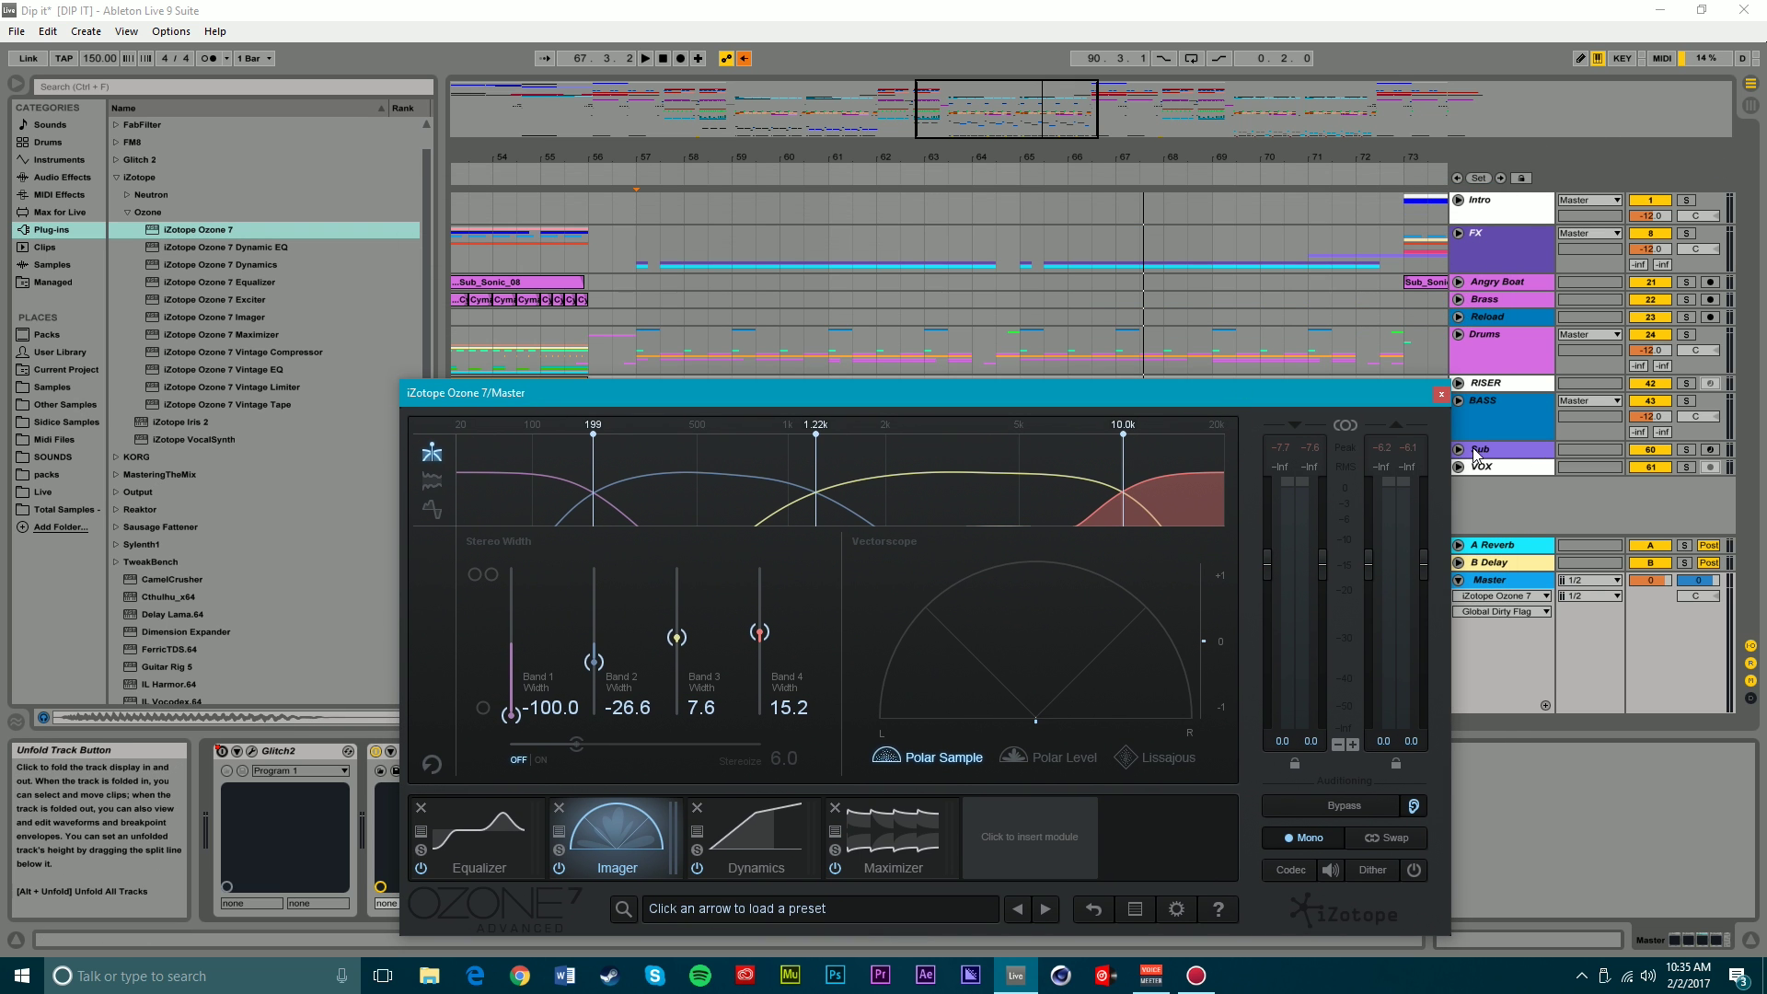
{"action": "left_click_drag", "start_coordinate": [1396, 402], "coordinate": [1357, 267]}
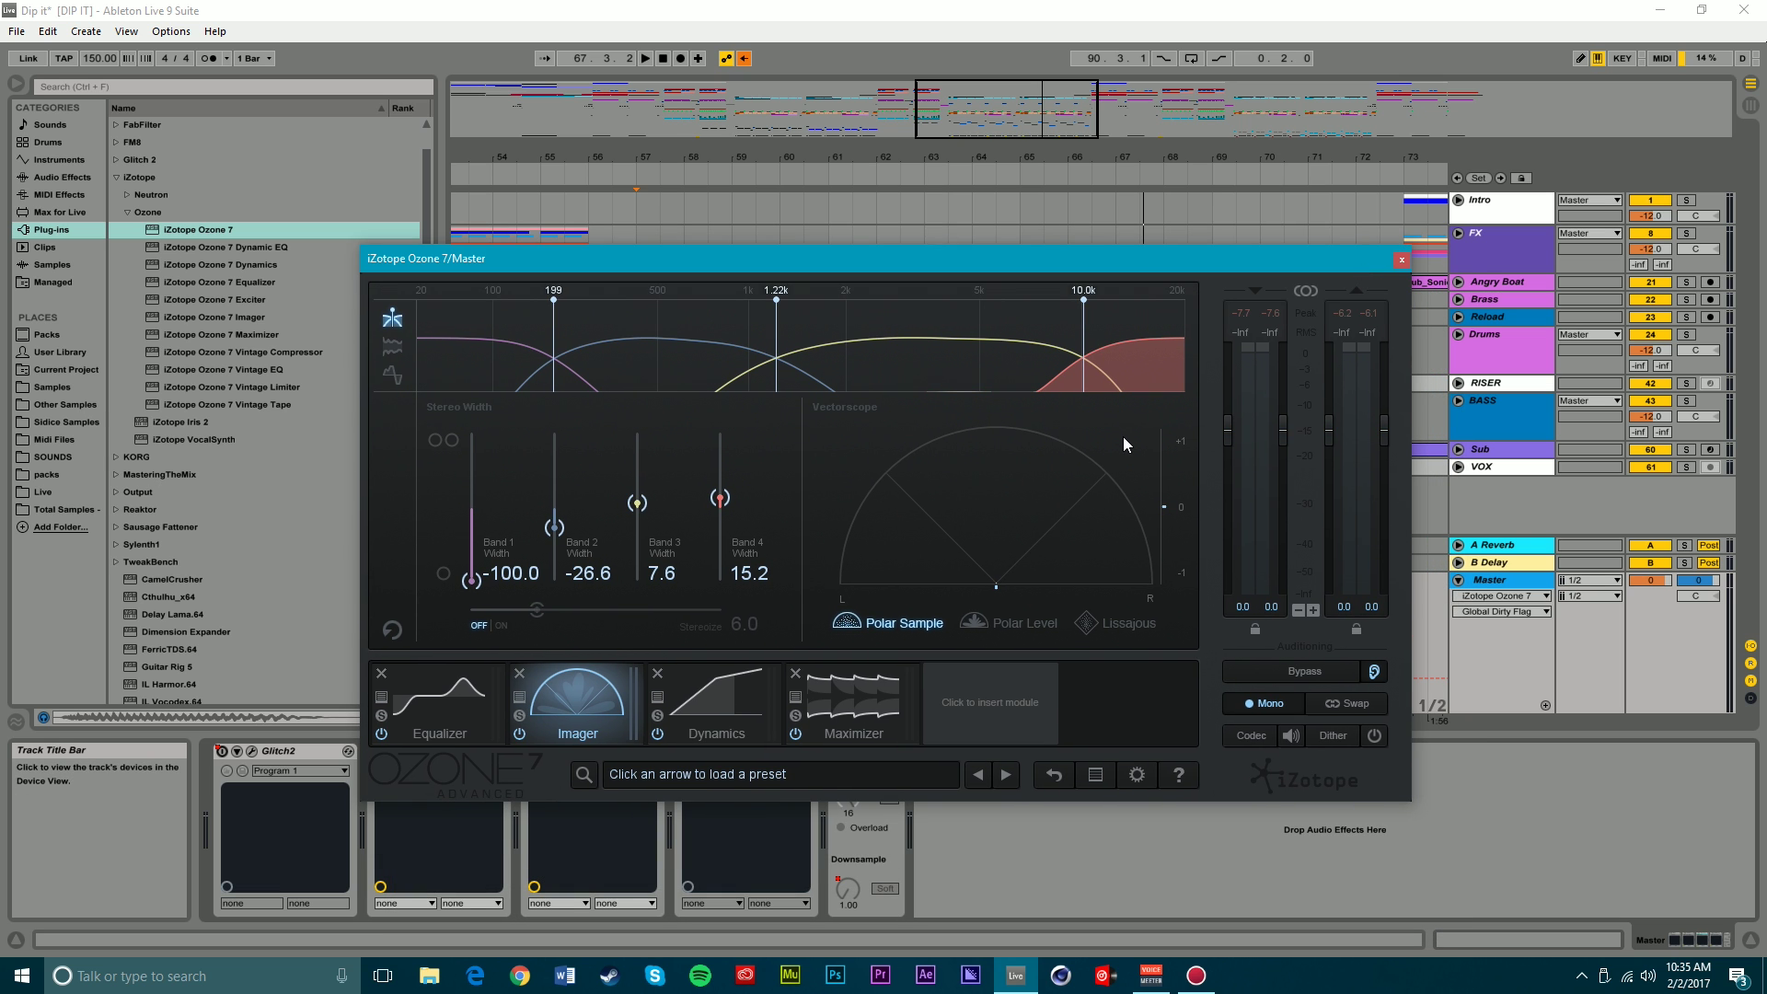
{"action": "key", "text": "space"}
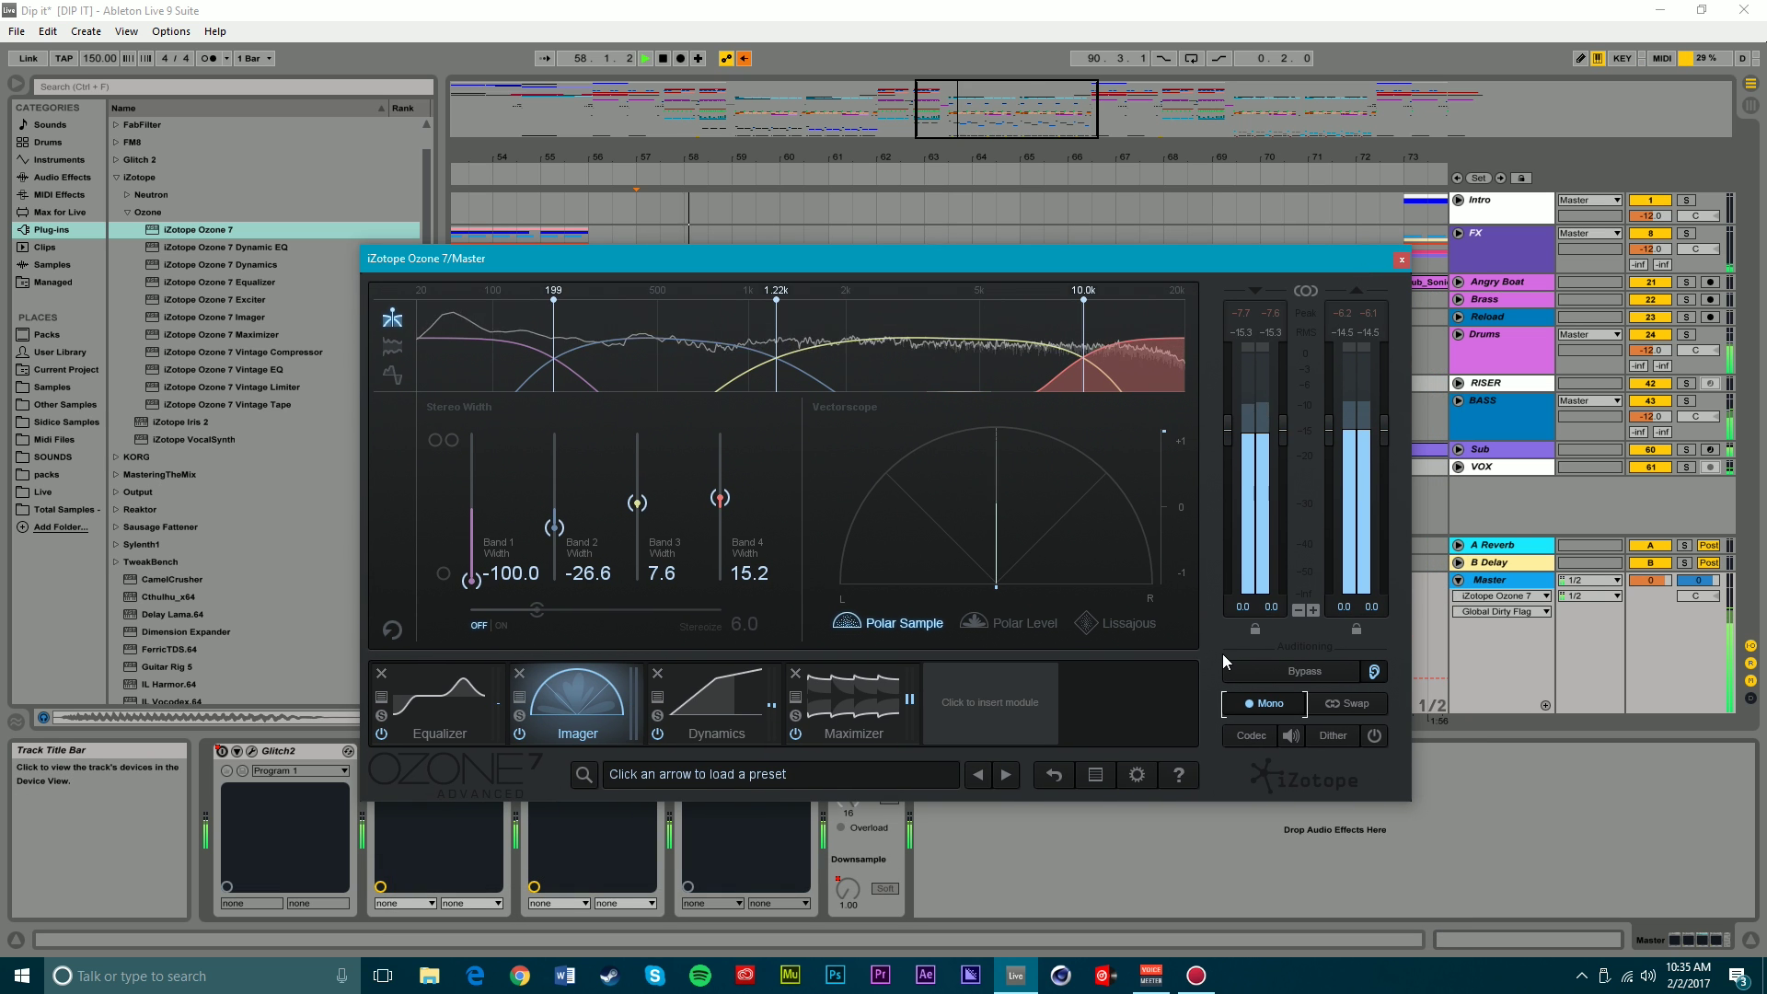
{"action": "key", "text": "space"}
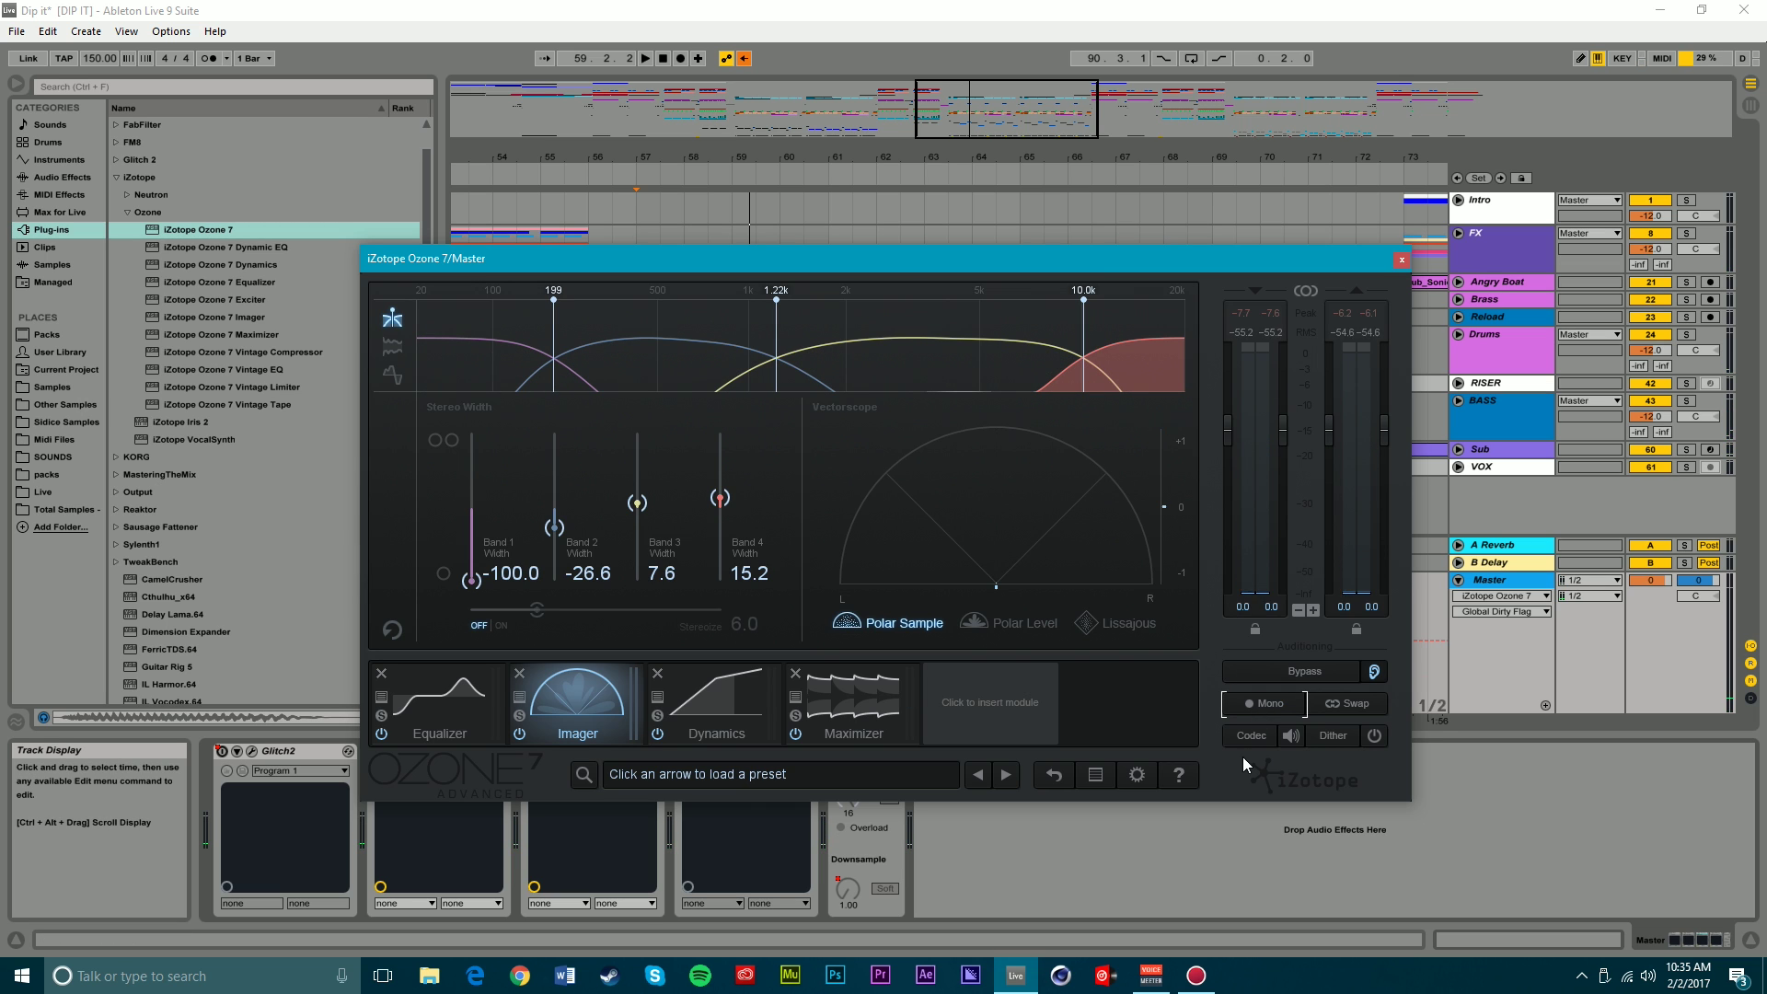
- View the Maximizer module's settings in Ozone 7 and close the plug-in window
{"action": "left_click", "coordinate": [860, 705]}
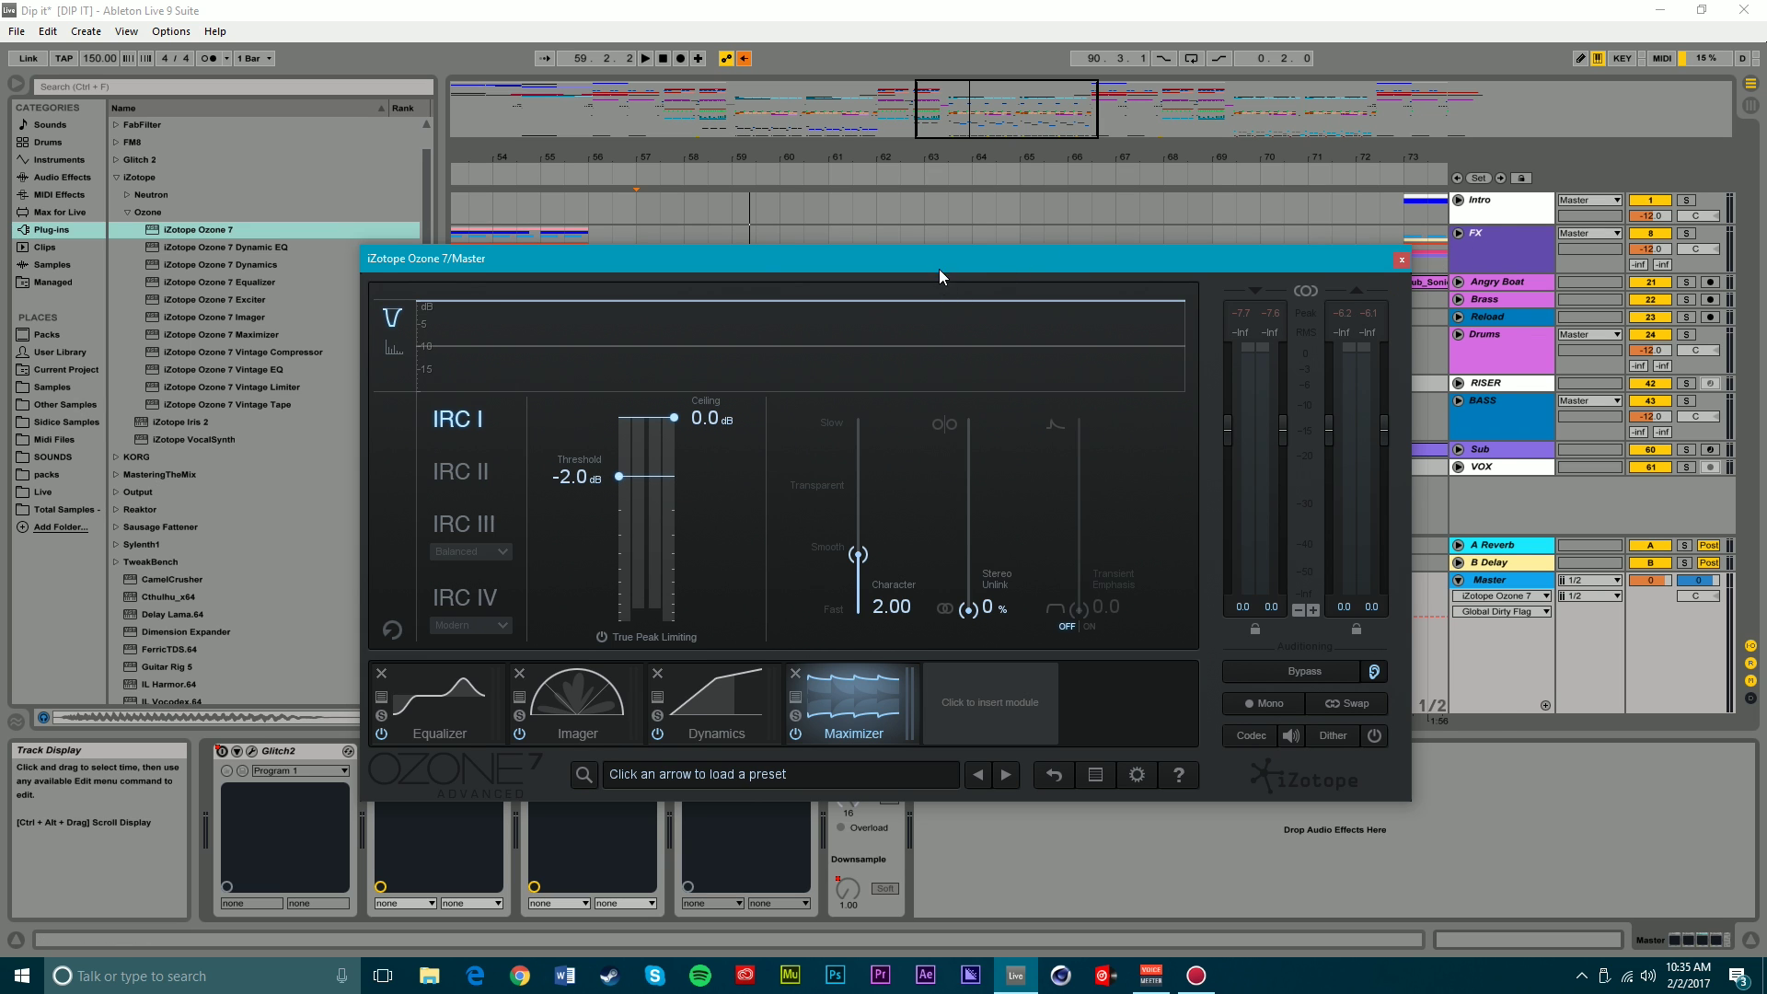
{"action": "left_click_drag", "start_coordinate": [939, 267], "coordinate": [1028, 238]}
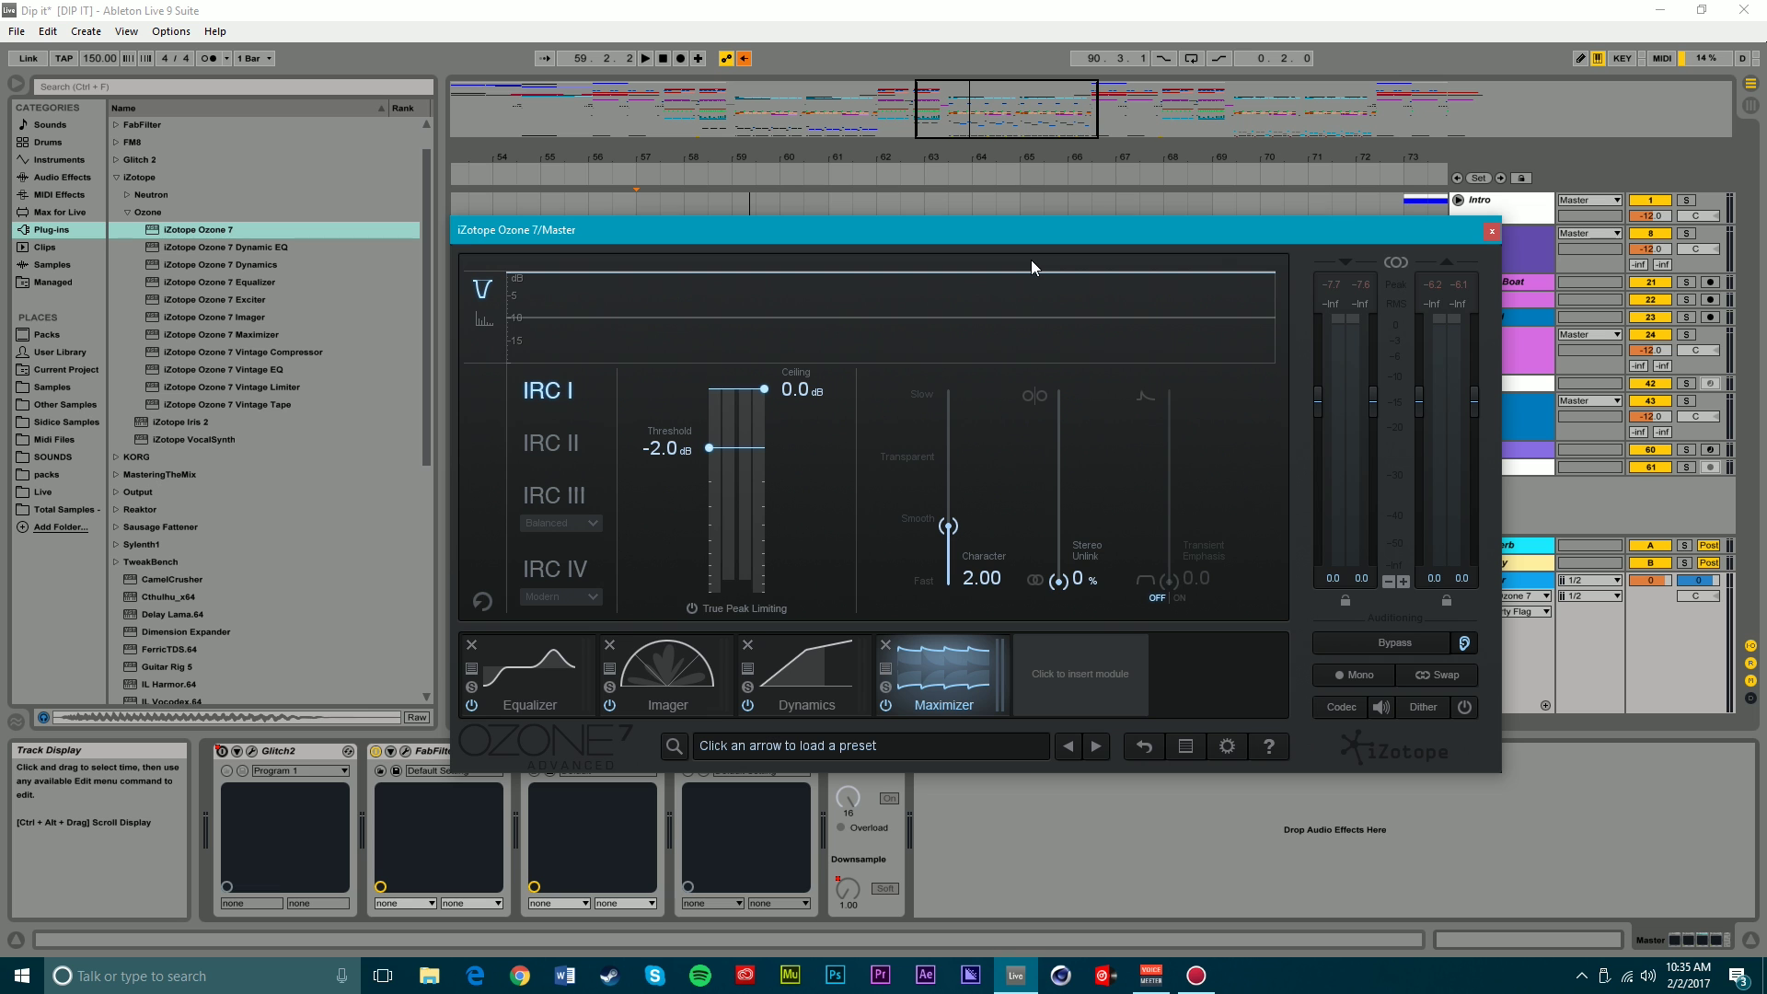
{"action": "left_click", "coordinate": [1493, 234]}
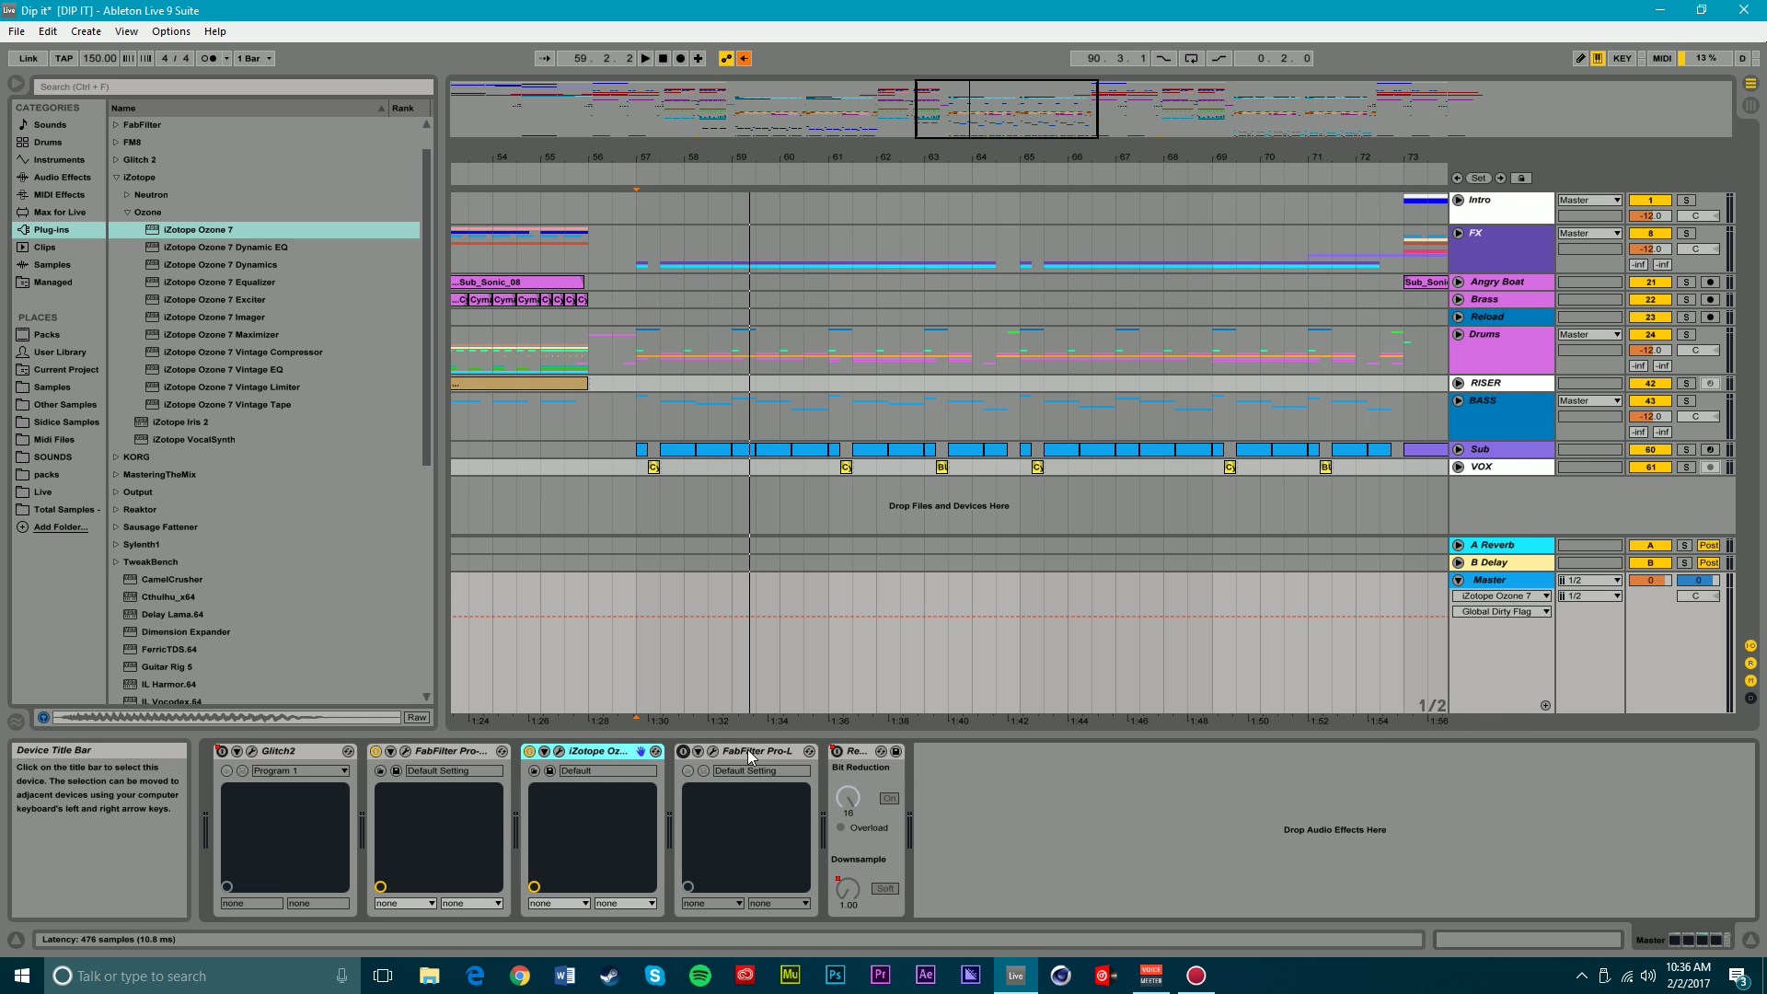
- Set the gain of FabFilter Pro-L on the Master to +10 dB, play the drop through it and close its window
{"action": "left_click", "coordinate": [714, 751]}
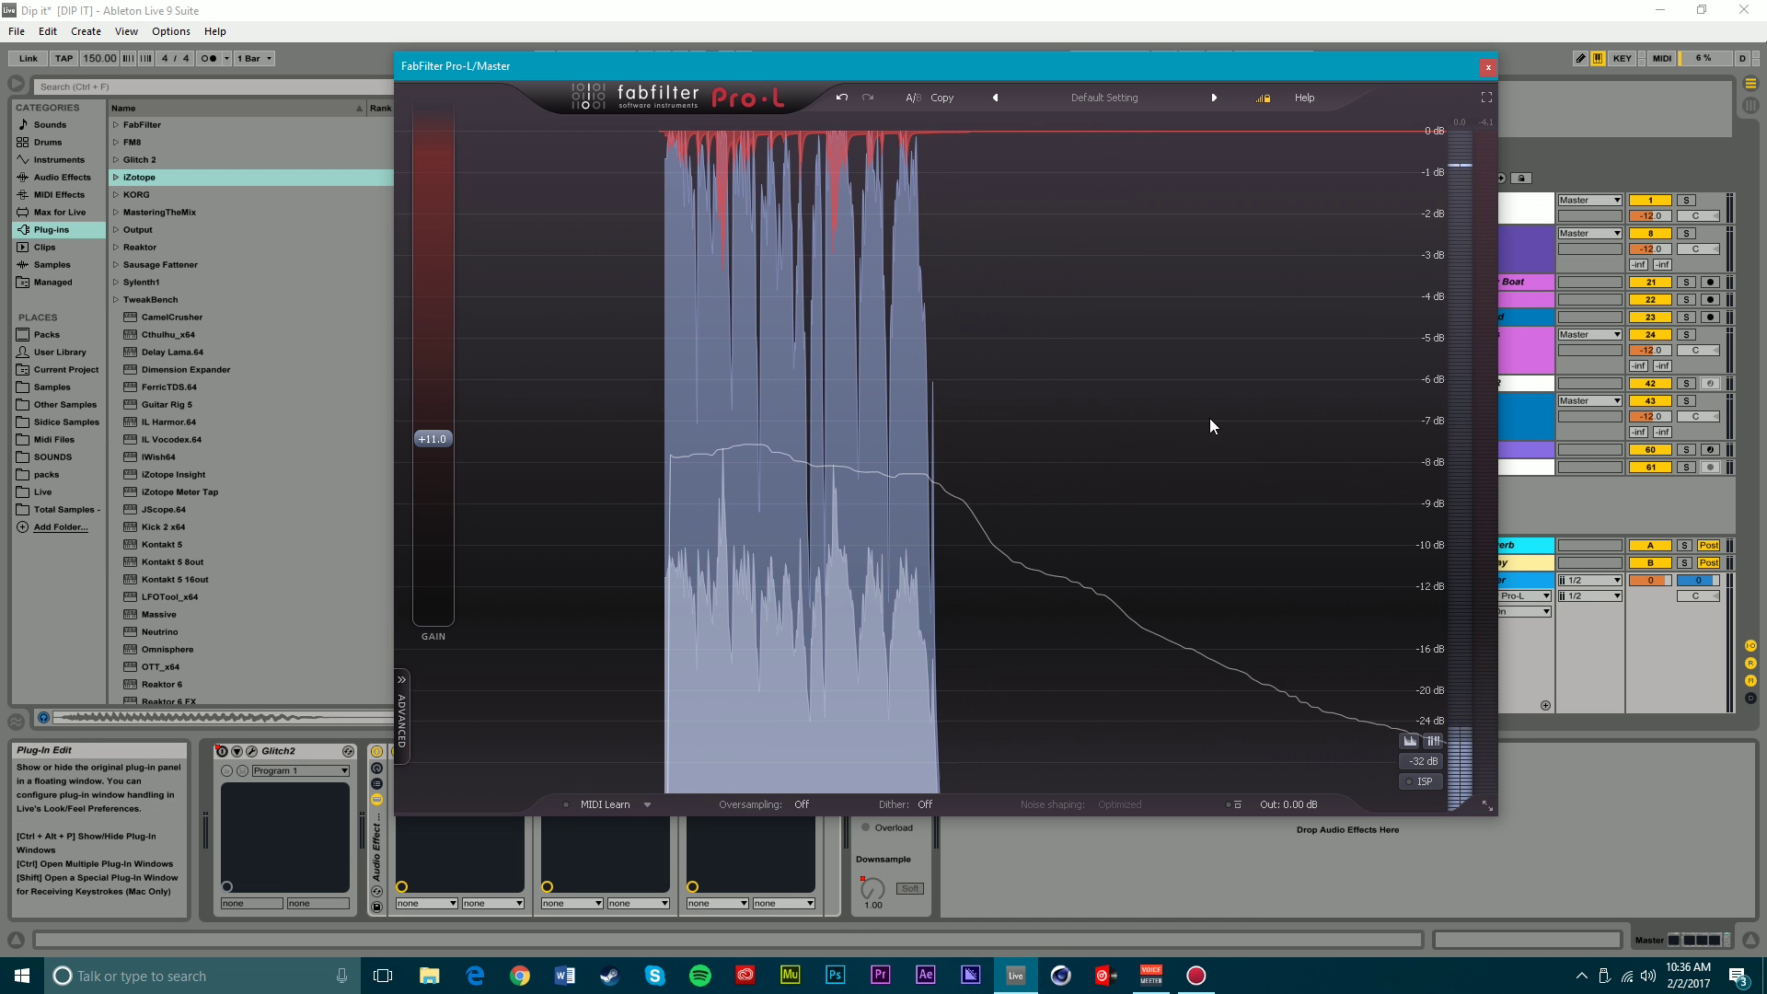
{"action": "double_click", "coordinate": [430, 439]}
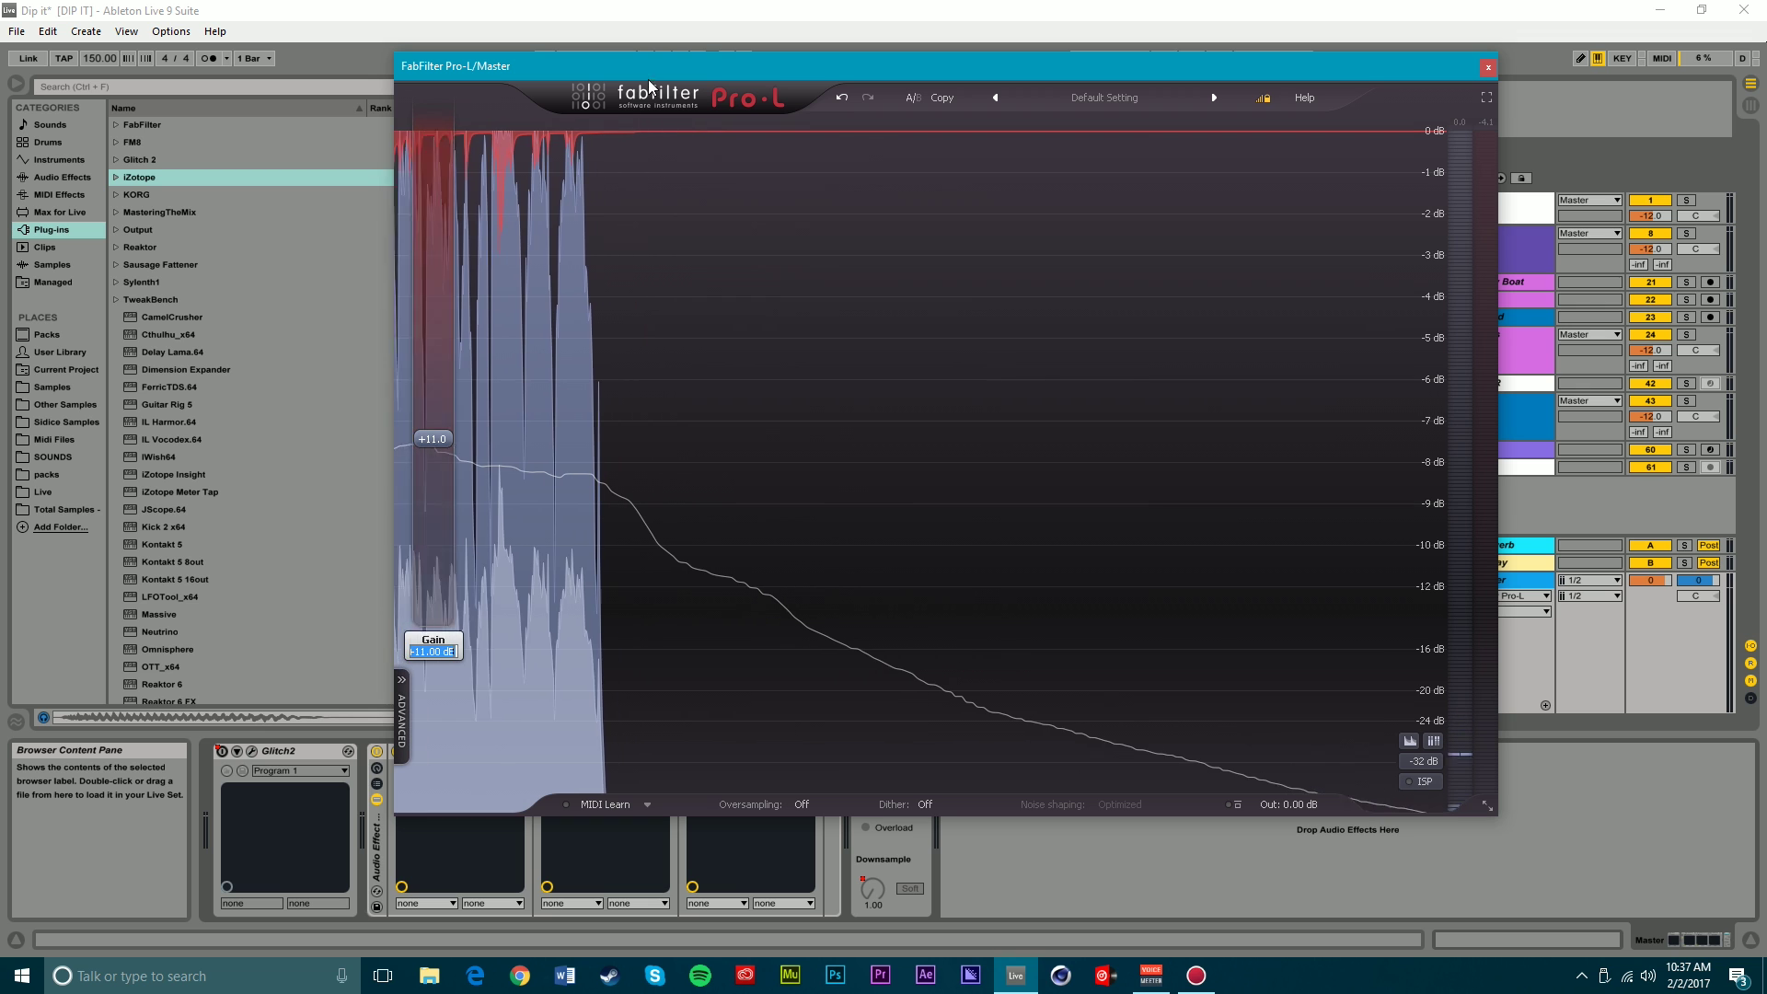
{"action": "type", "text": "10"}
{"action": "key", "text": "Return"}
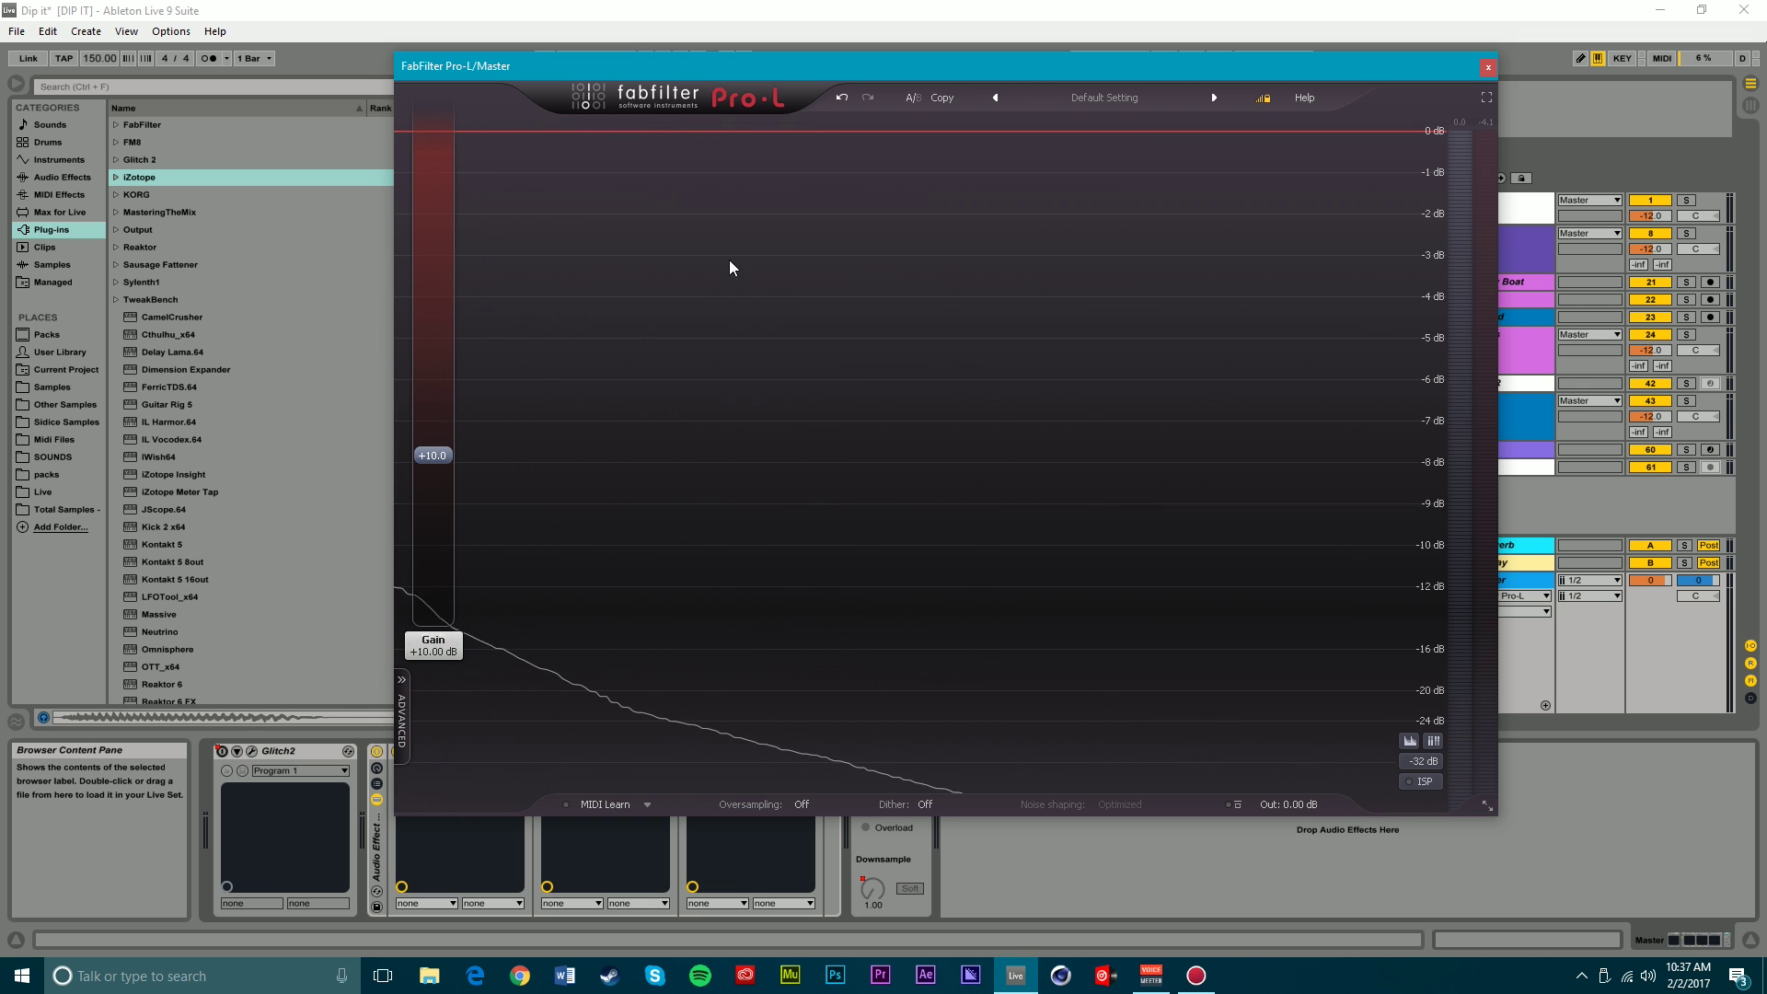
{"action": "key", "text": "space"}
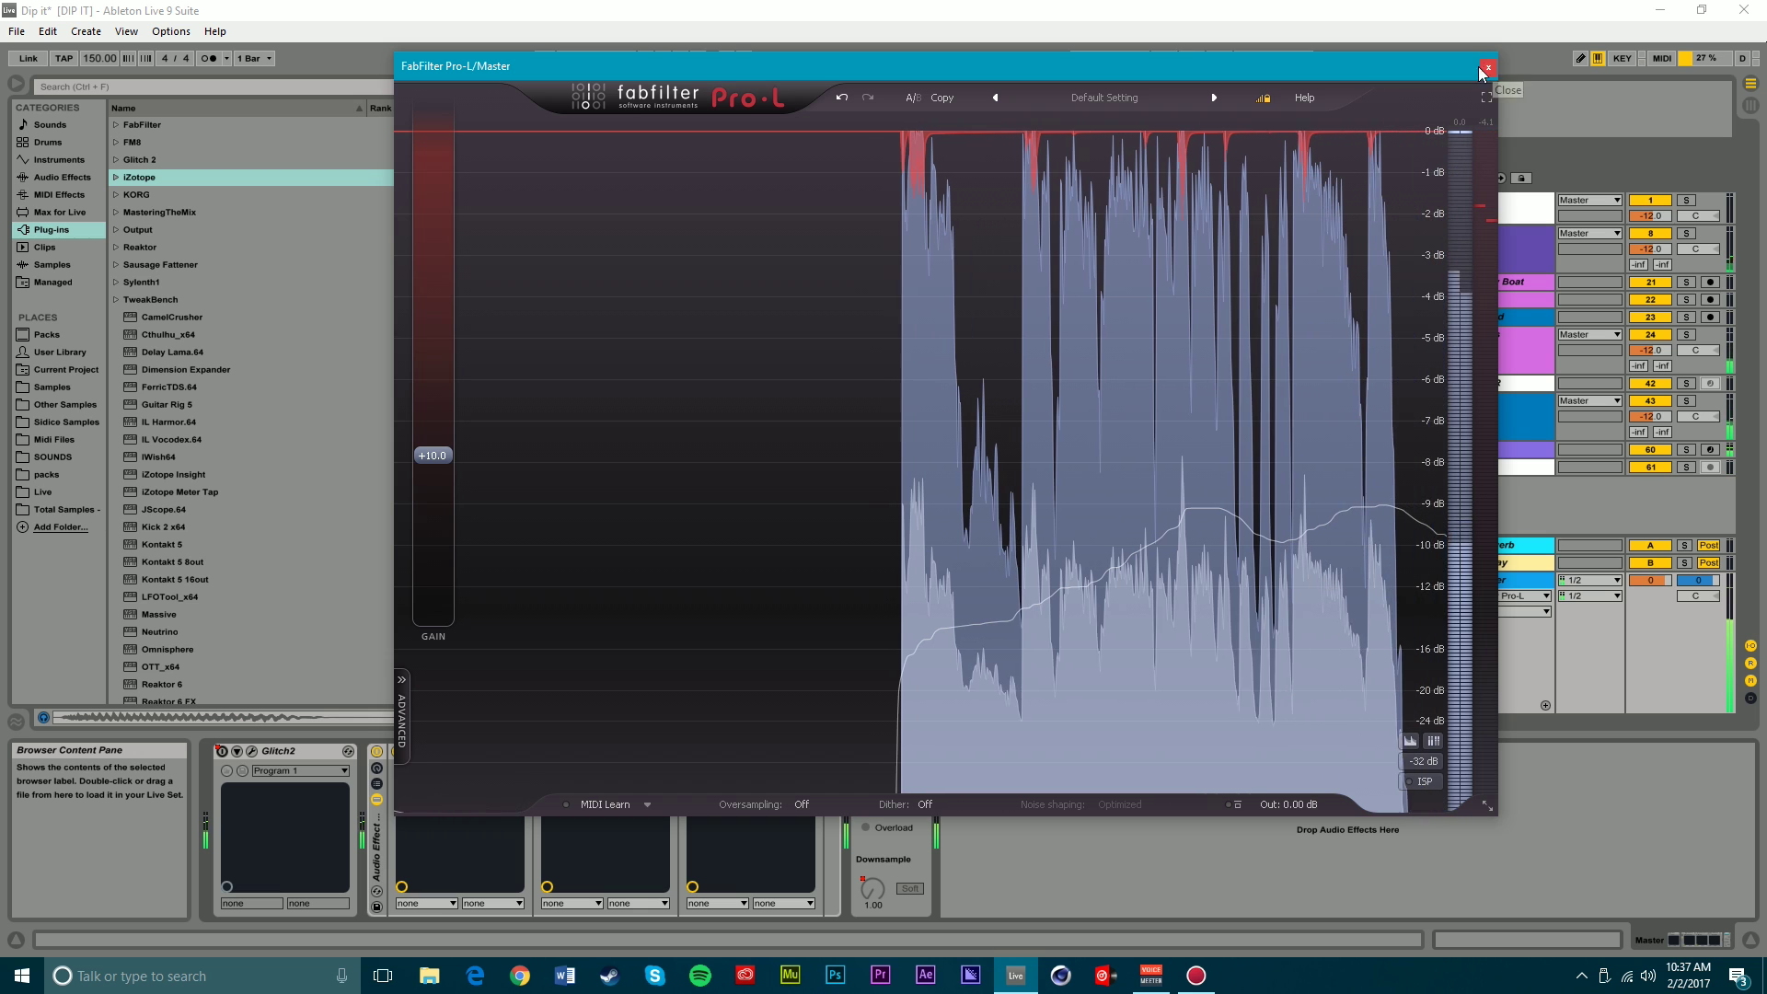
{"action": "left_click", "coordinate": [1488, 67]}
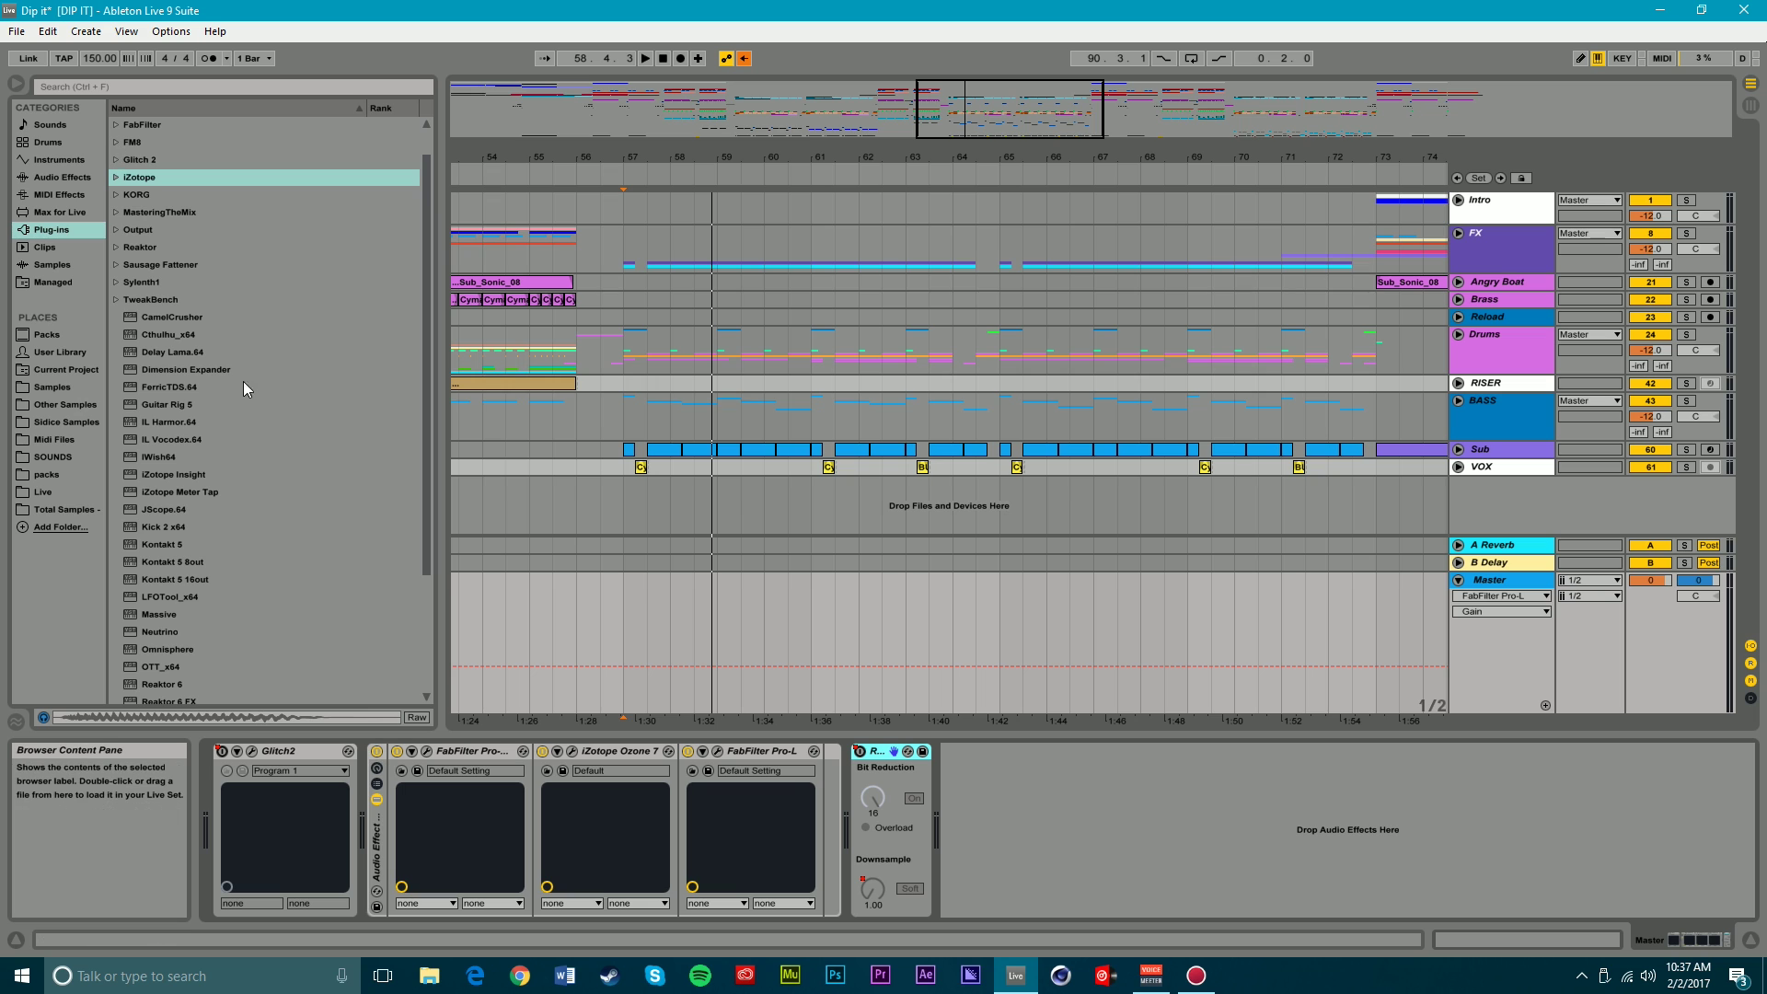
- Add the Multiband Dynamics OTT preset between Pro-Q 2 and Ozone 7 on the Master and set its Amount to 15 %
{"action": "left_click", "coordinate": [53, 178]}
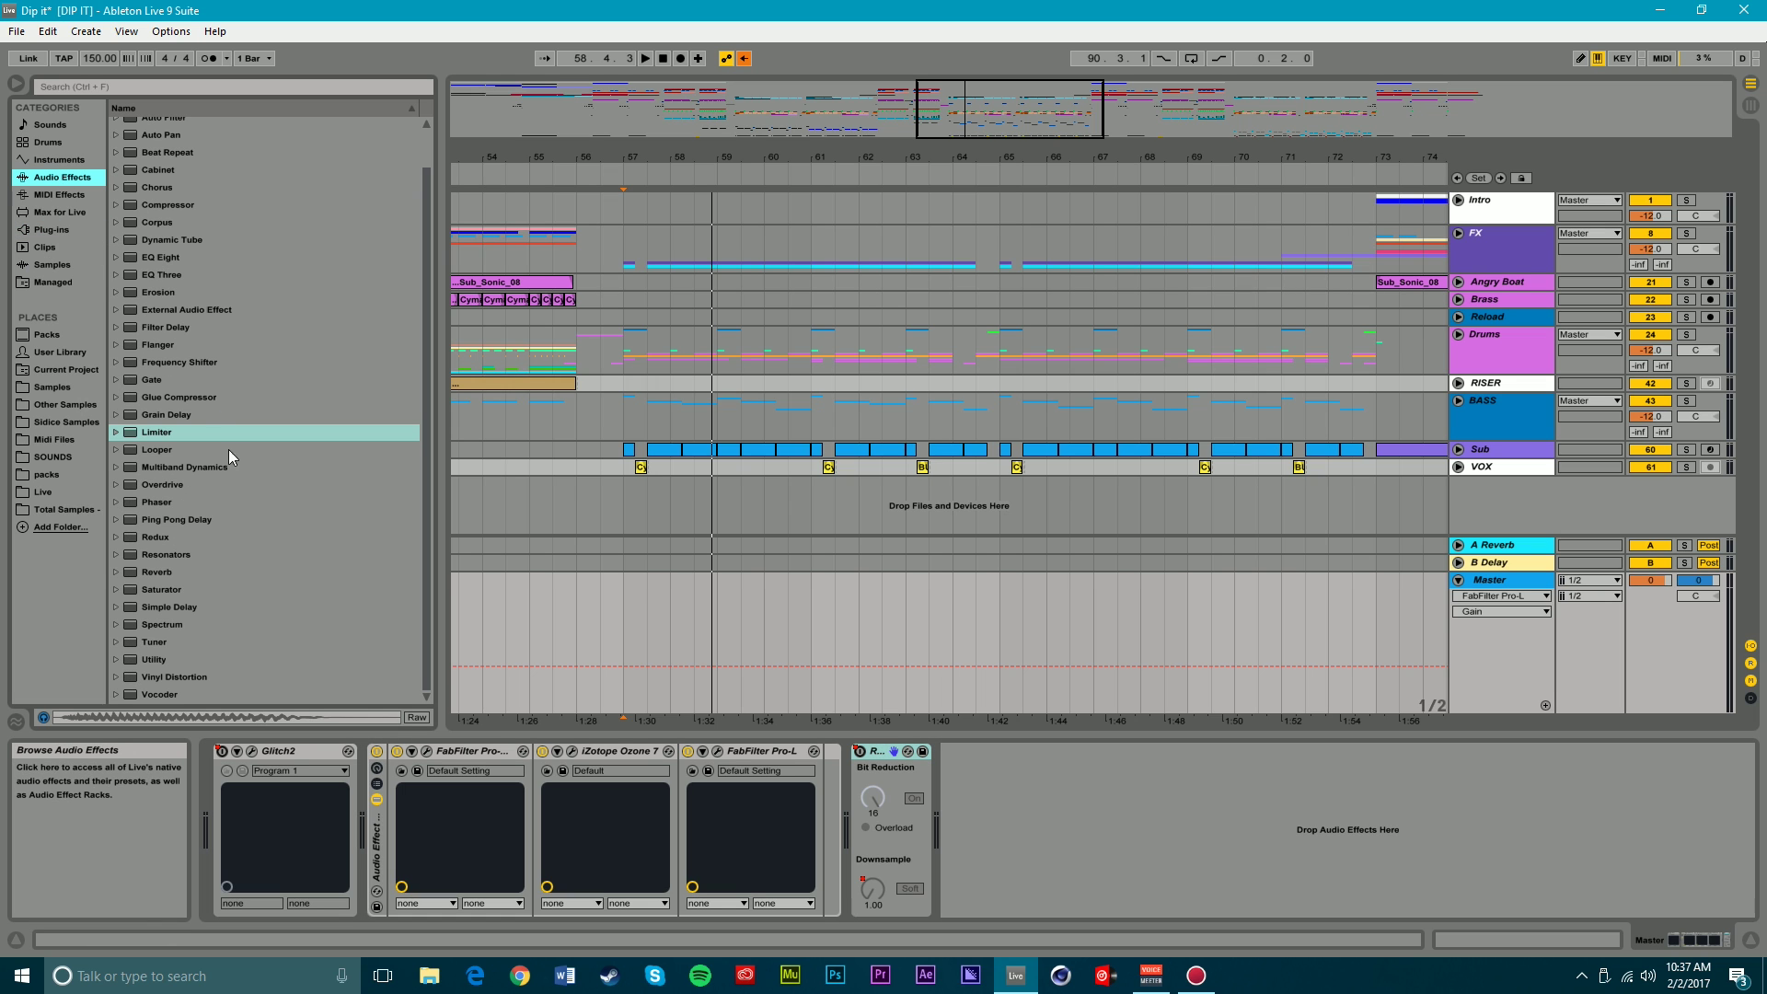
{"action": "left_click", "coordinate": [116, 467]}
{"action": "left_click_drag", "start_coordinate": [186, 588], "coordinate": [557, 802]}
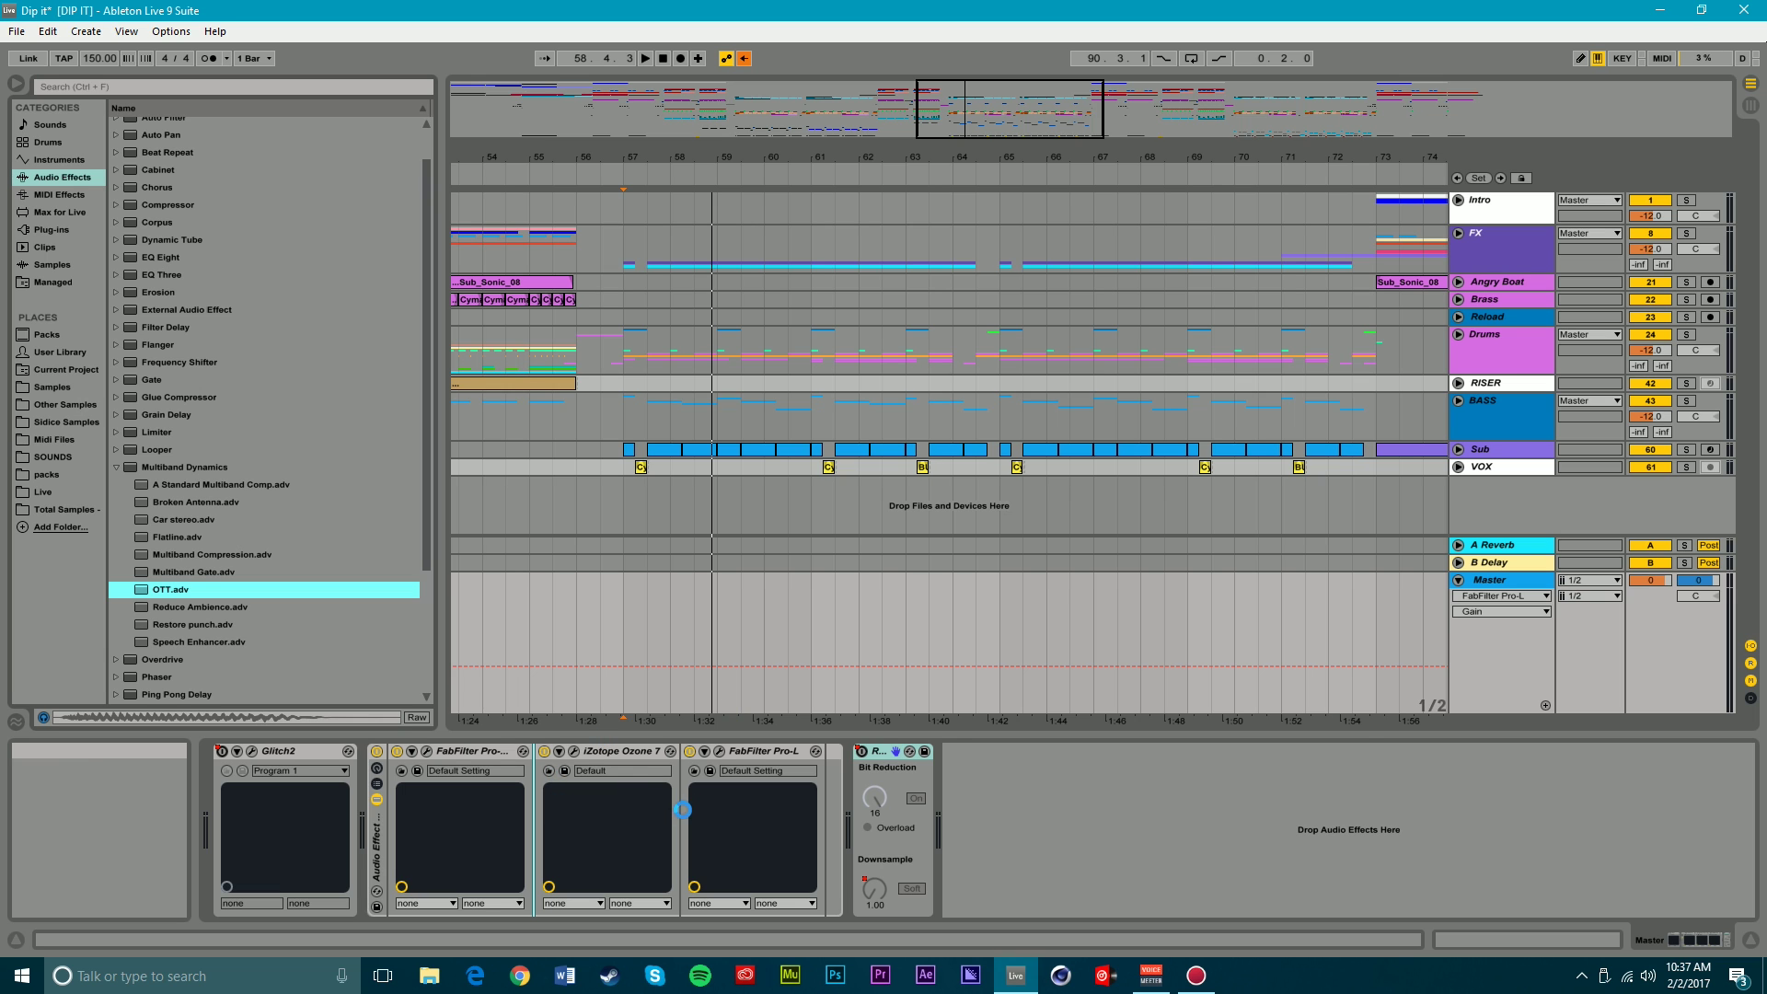
{"action": "mouse_move", "coordinate": [939, 891]}
{"action": "left_mouse_down"}
{"action": "mouse_move", "coordinate": [939, 920]}
{"action": "mouse_move", "coordinate": [937, 893]}
{"action": "left_mouse_up"}
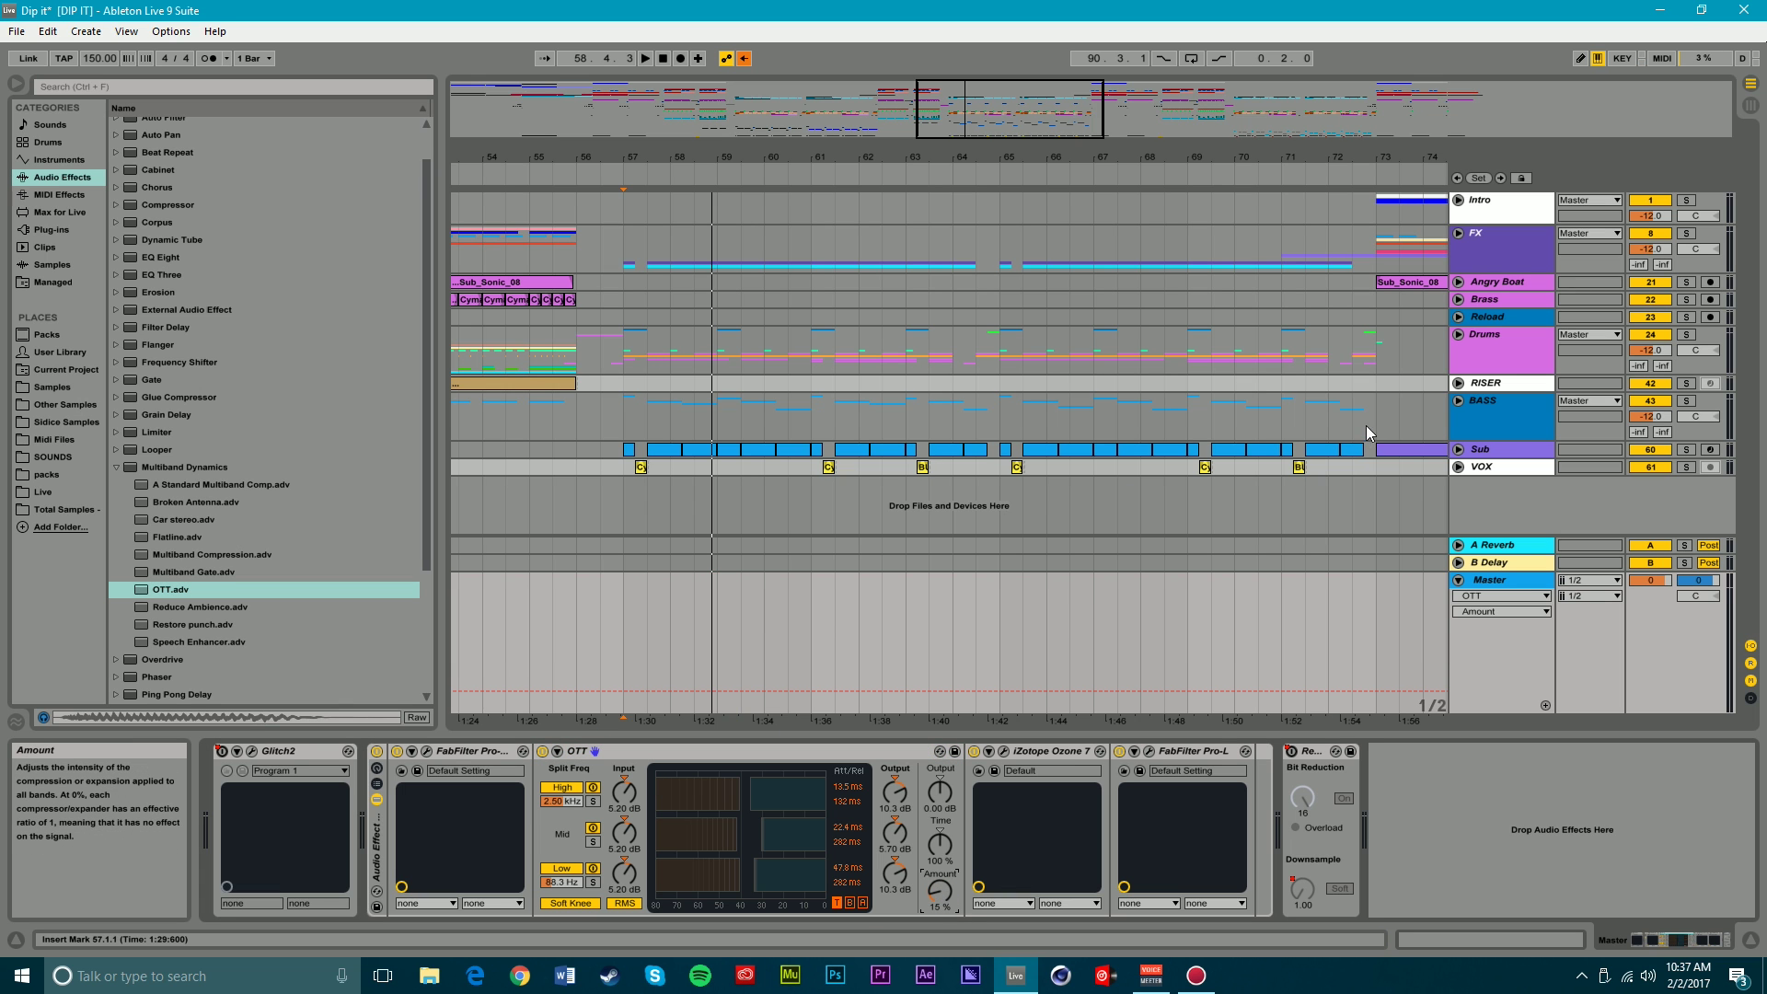
- Compare the drop with OTT on and off, delete OTT from the Master chain and collapse the Multiband Dynamics presets
{"action": "key", "text": "space"}
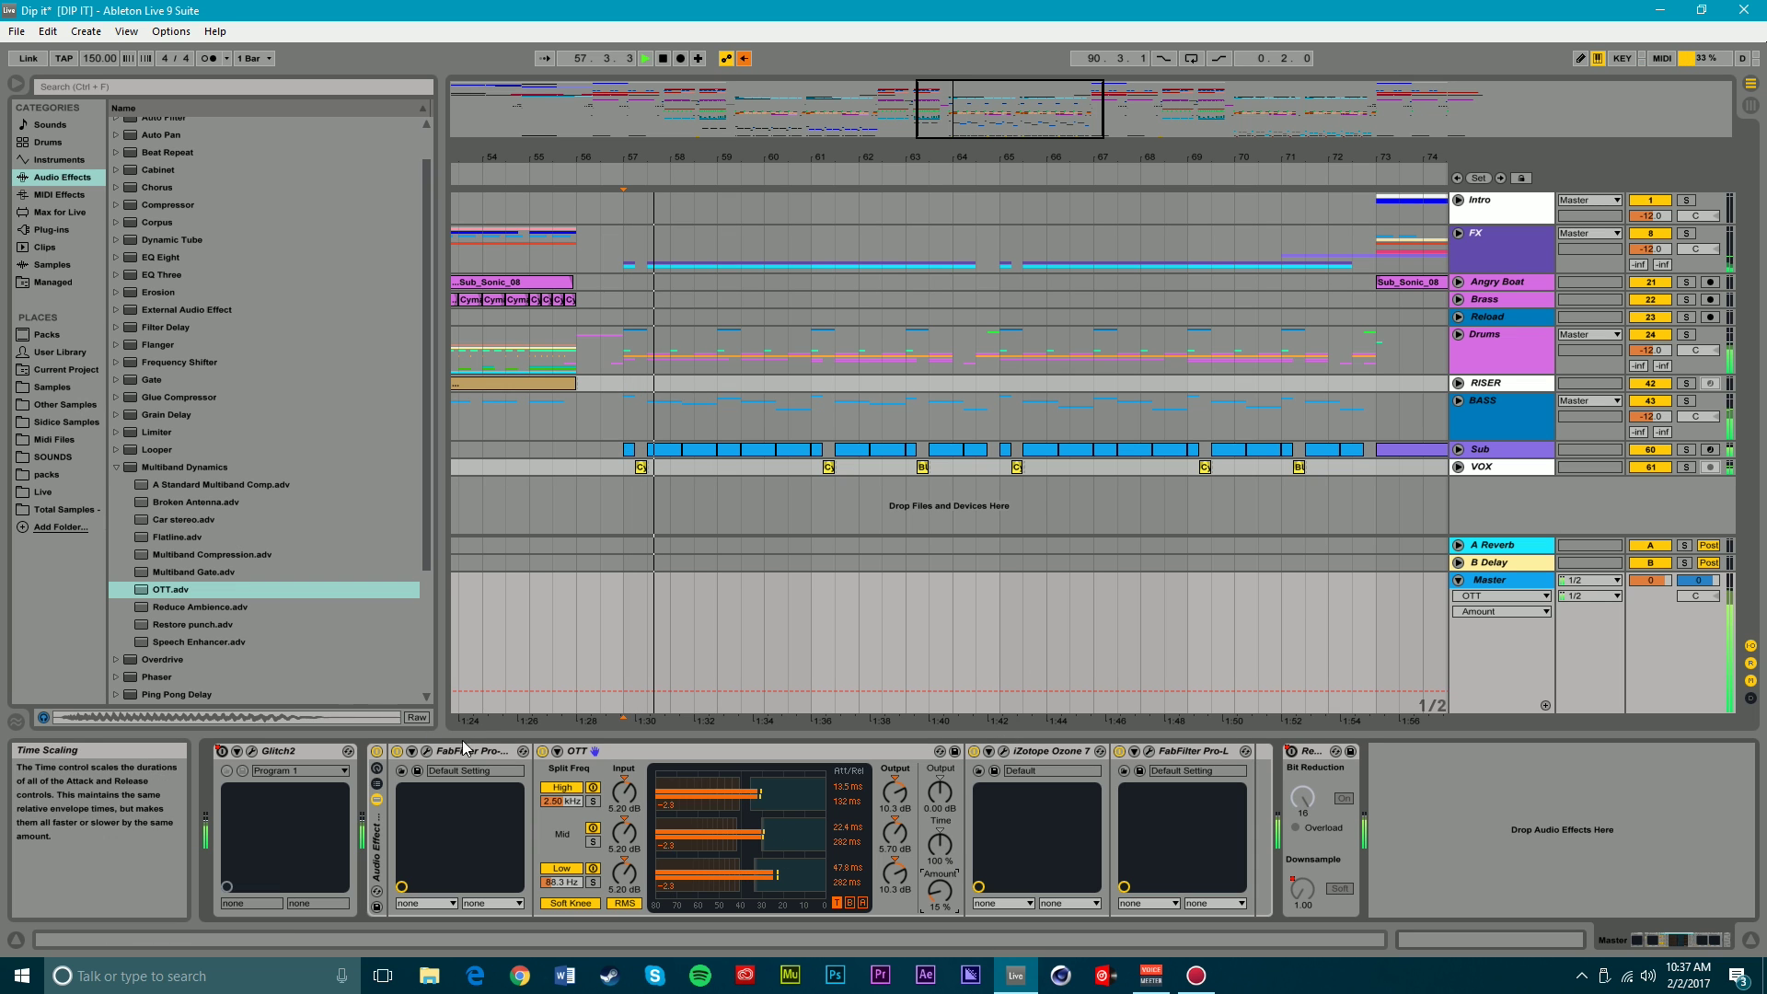
{"action": "left_click", "coordinate": [542, 752]}
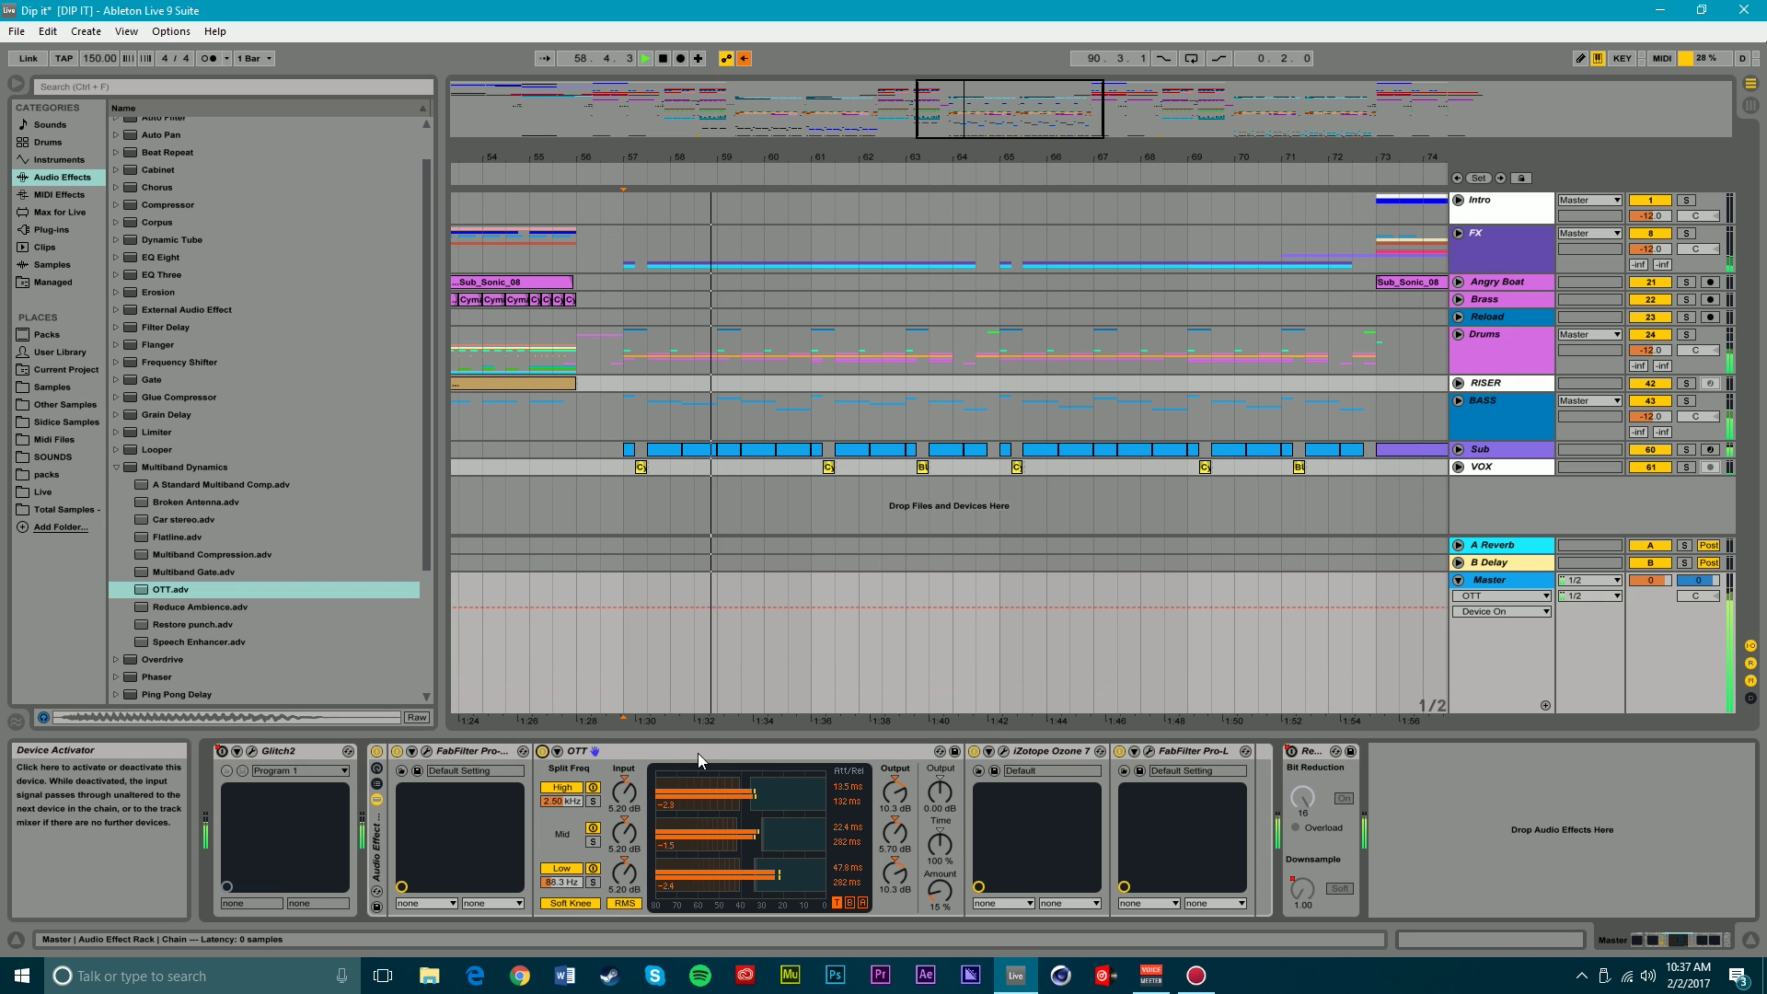
{"action": "left_click", "coordinate": [542, 752]}
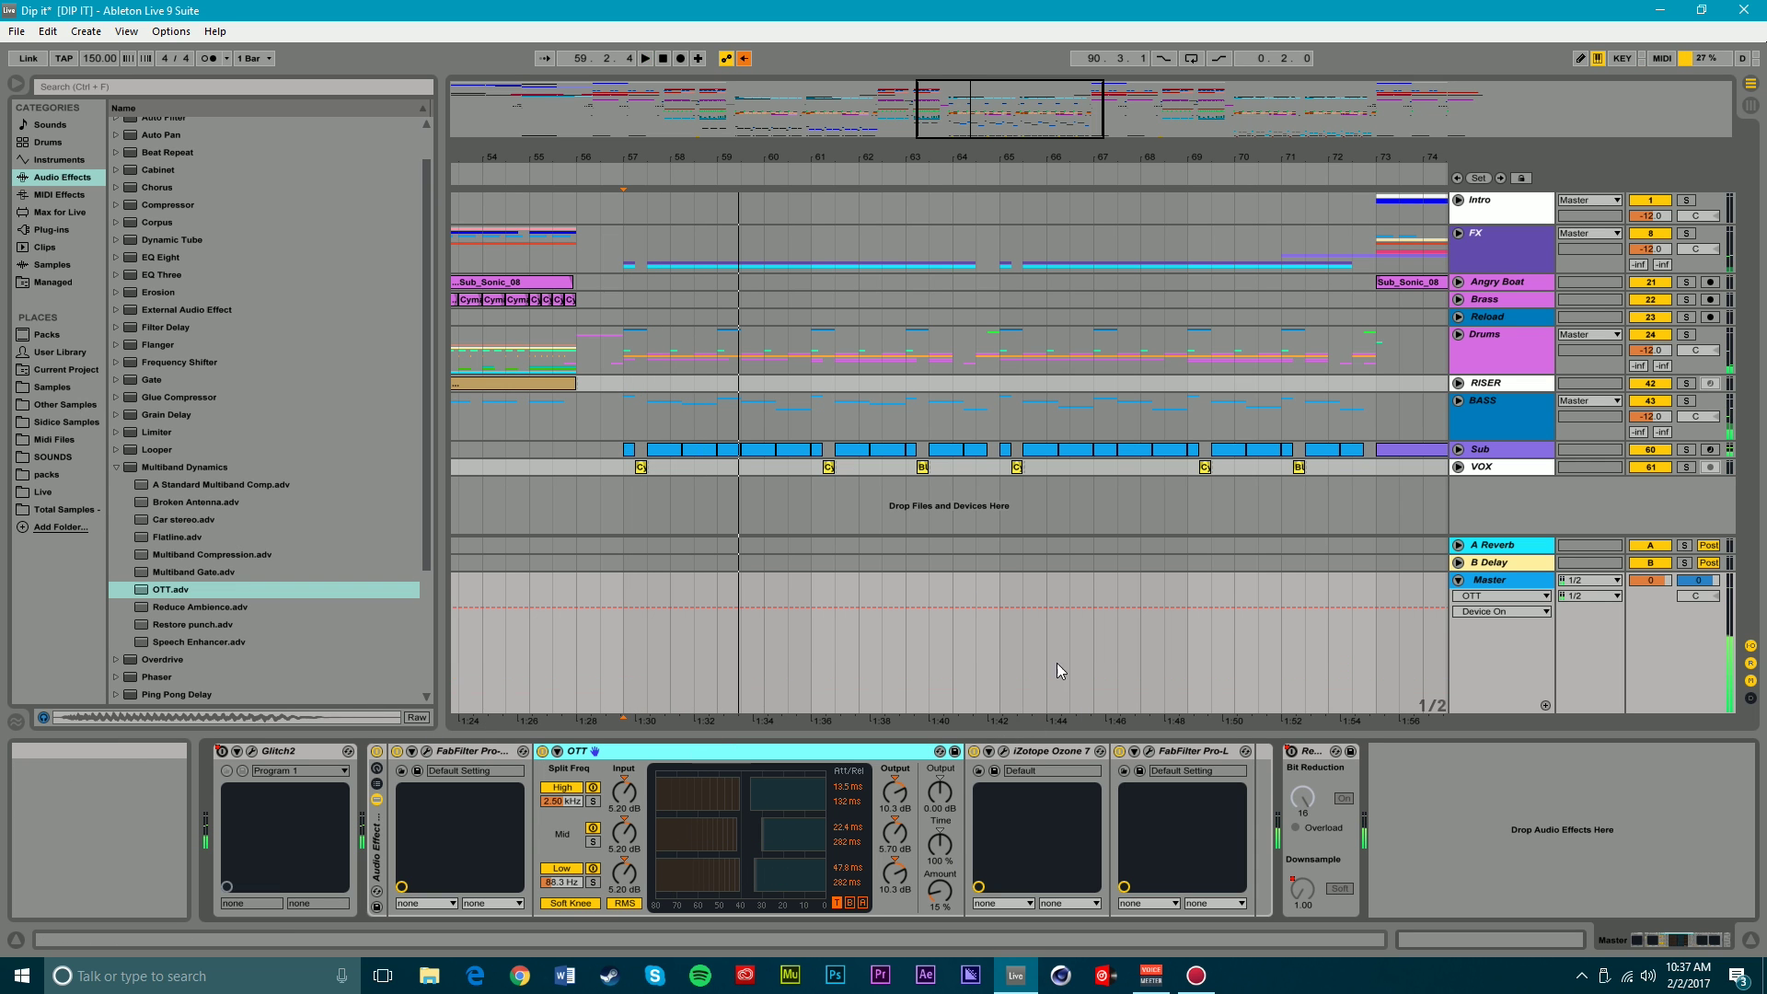
{"action": "key", "text": "Delete"}
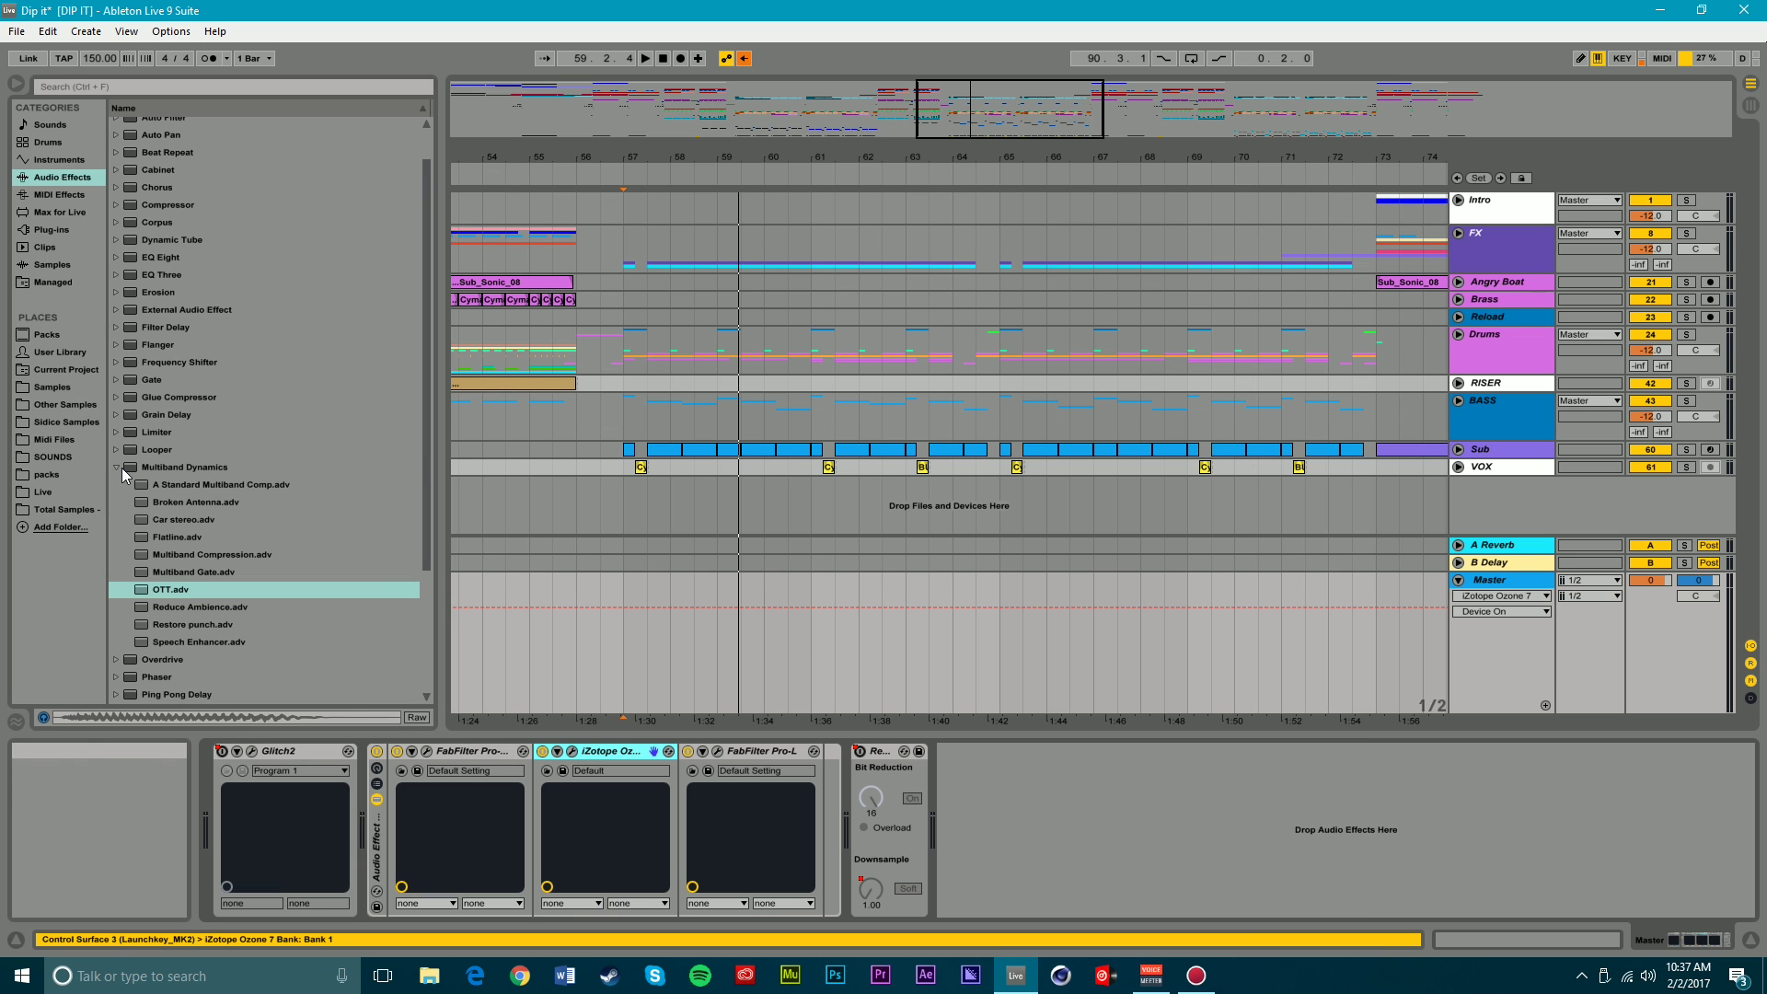
{"action": "left_click", "coordinate": [122, 467]}
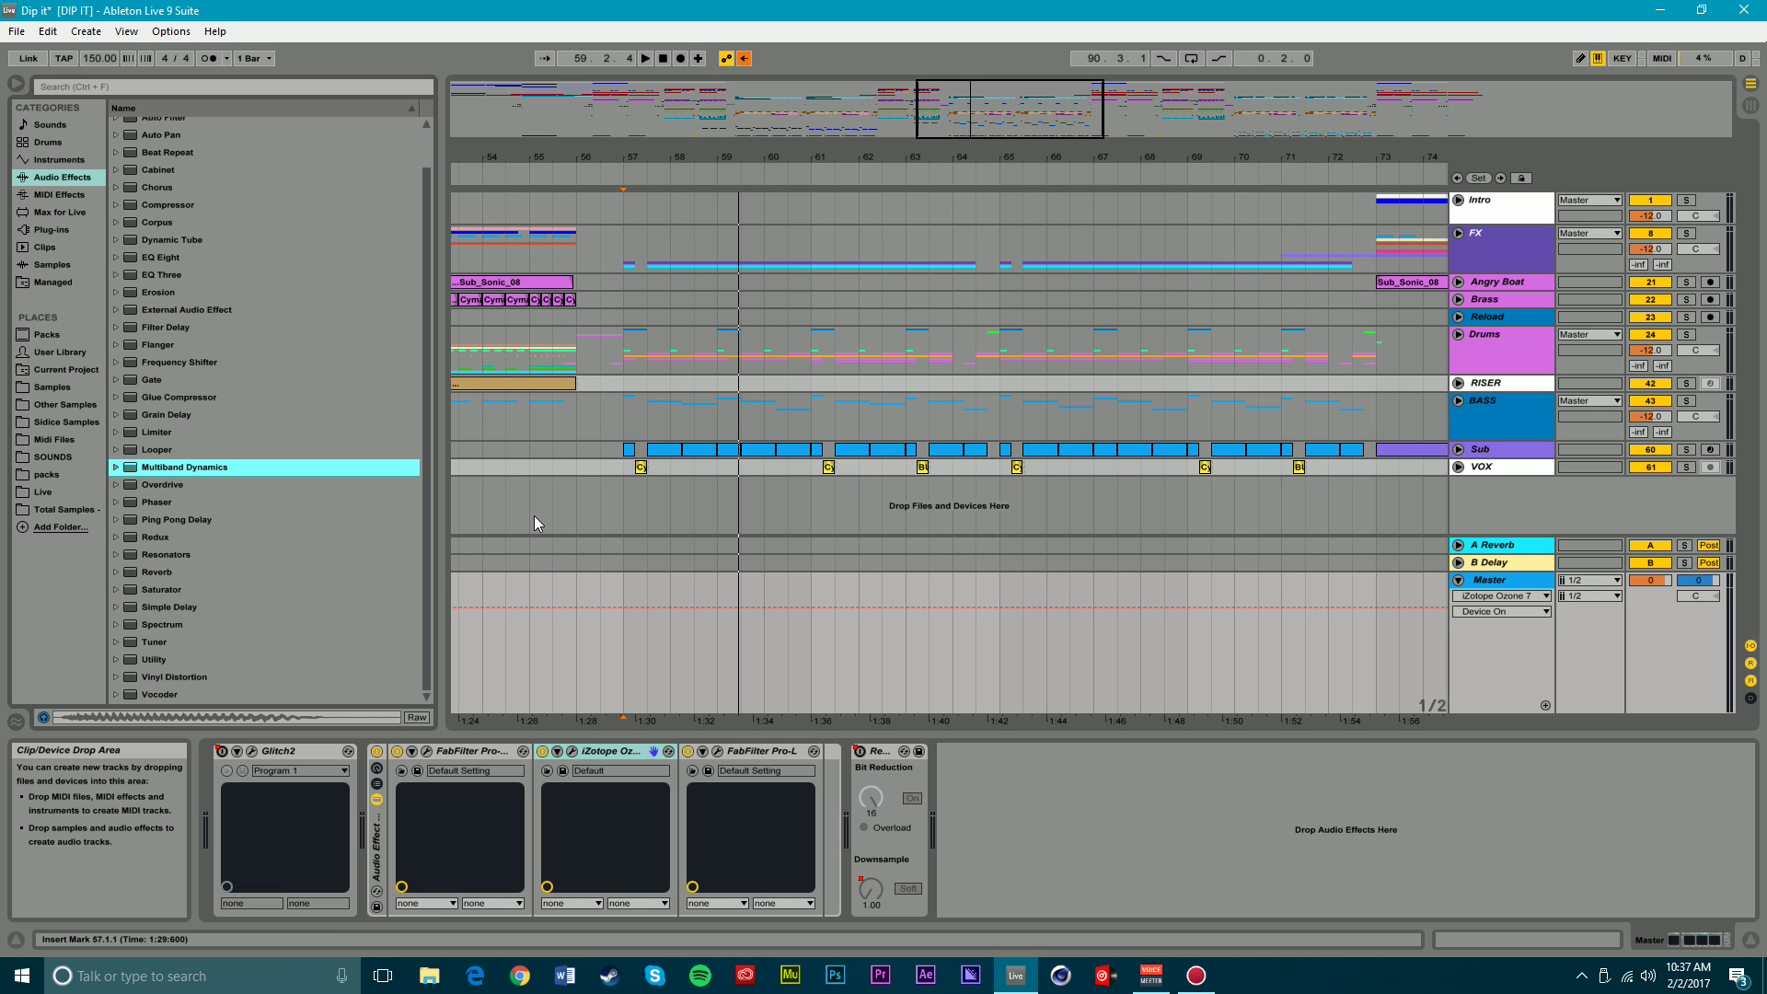
- Switch the browser back to plug-ins and collapse the FabFilter folder
{"action": "left_click", "coordinate": [52, 229]}
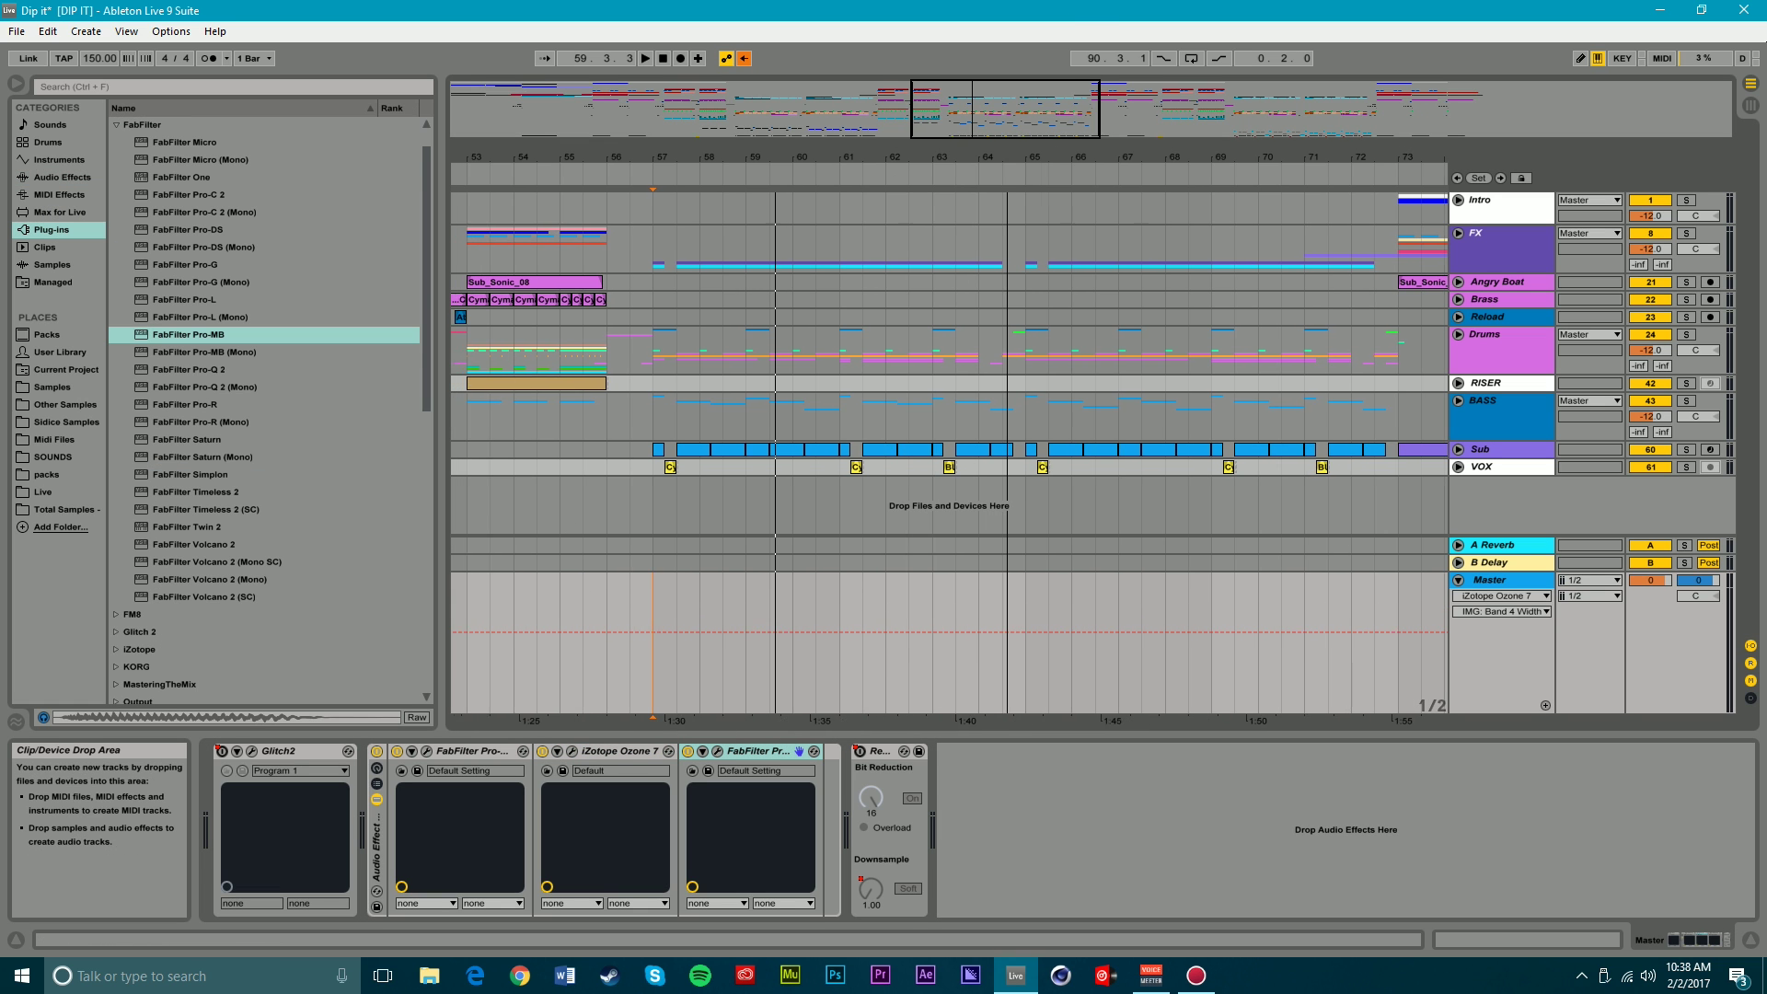
{"action": "key", "text": "Down"}
{"action": "key", "text": "Down"}
{"action": "left_click", "coordinate": [118, 161]}
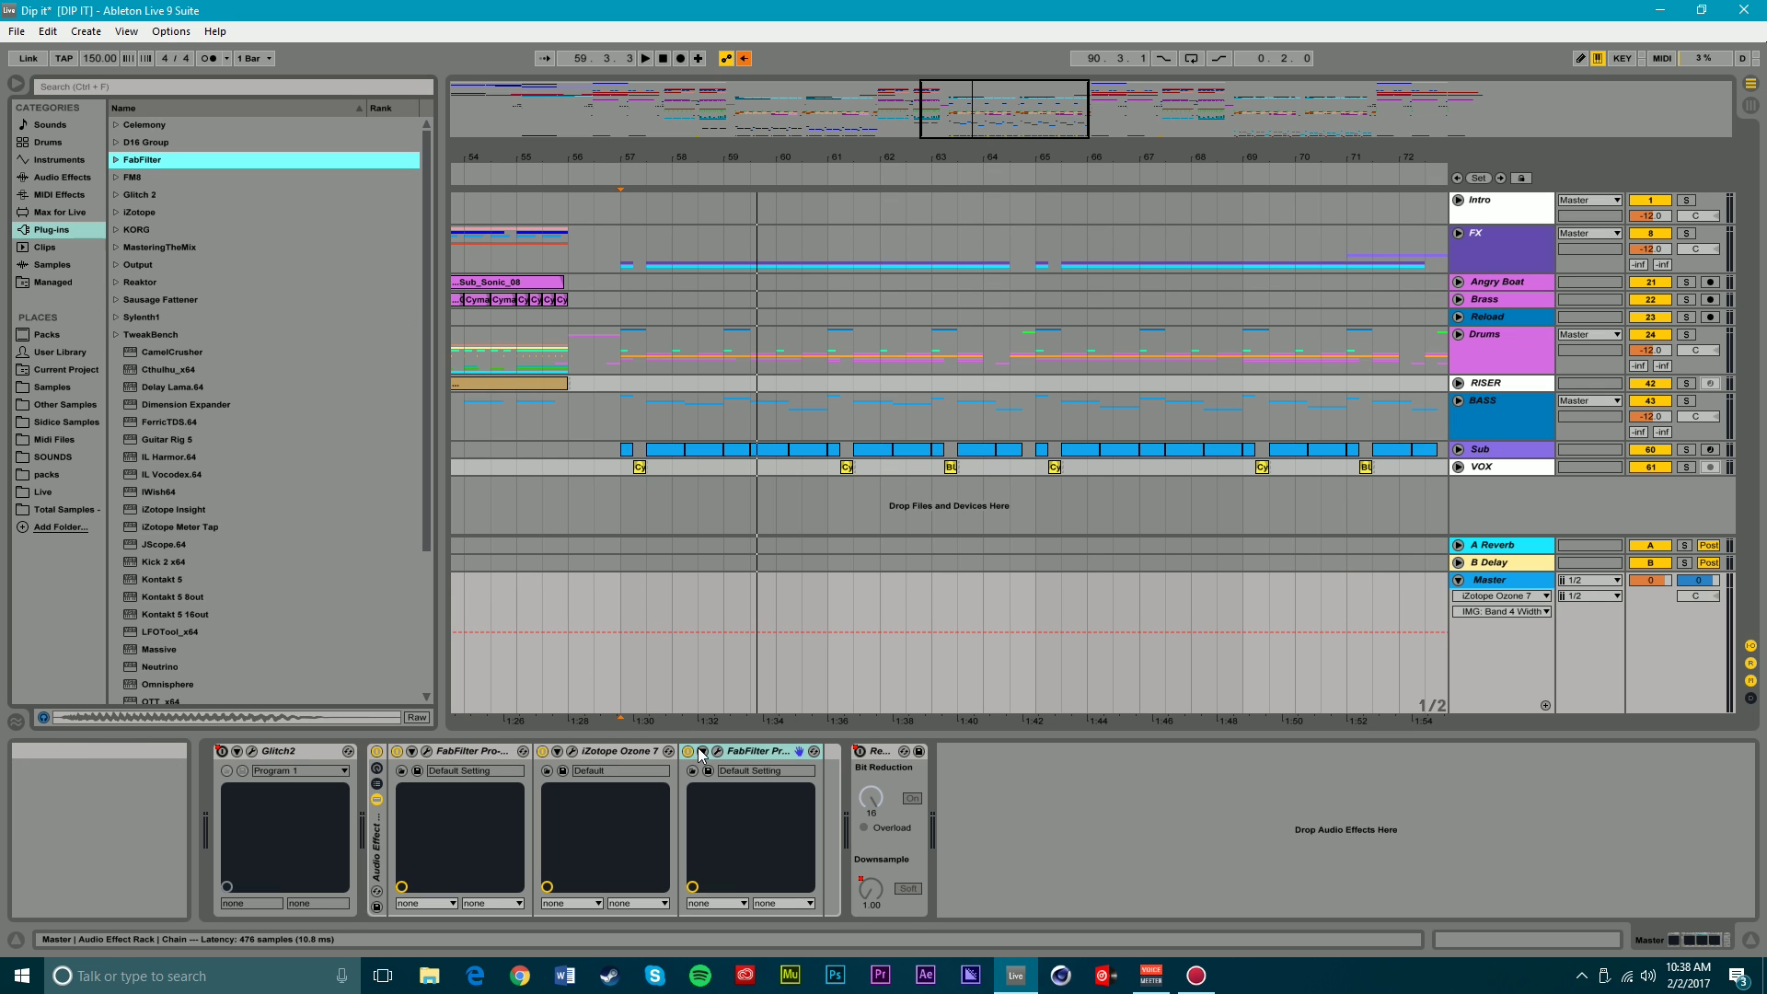
- Select Ozone 7 in the Master chain and place the insert marker at 57.1.1, the start of the drop
{"action": "left_click", "coordinate": [634, 750]}
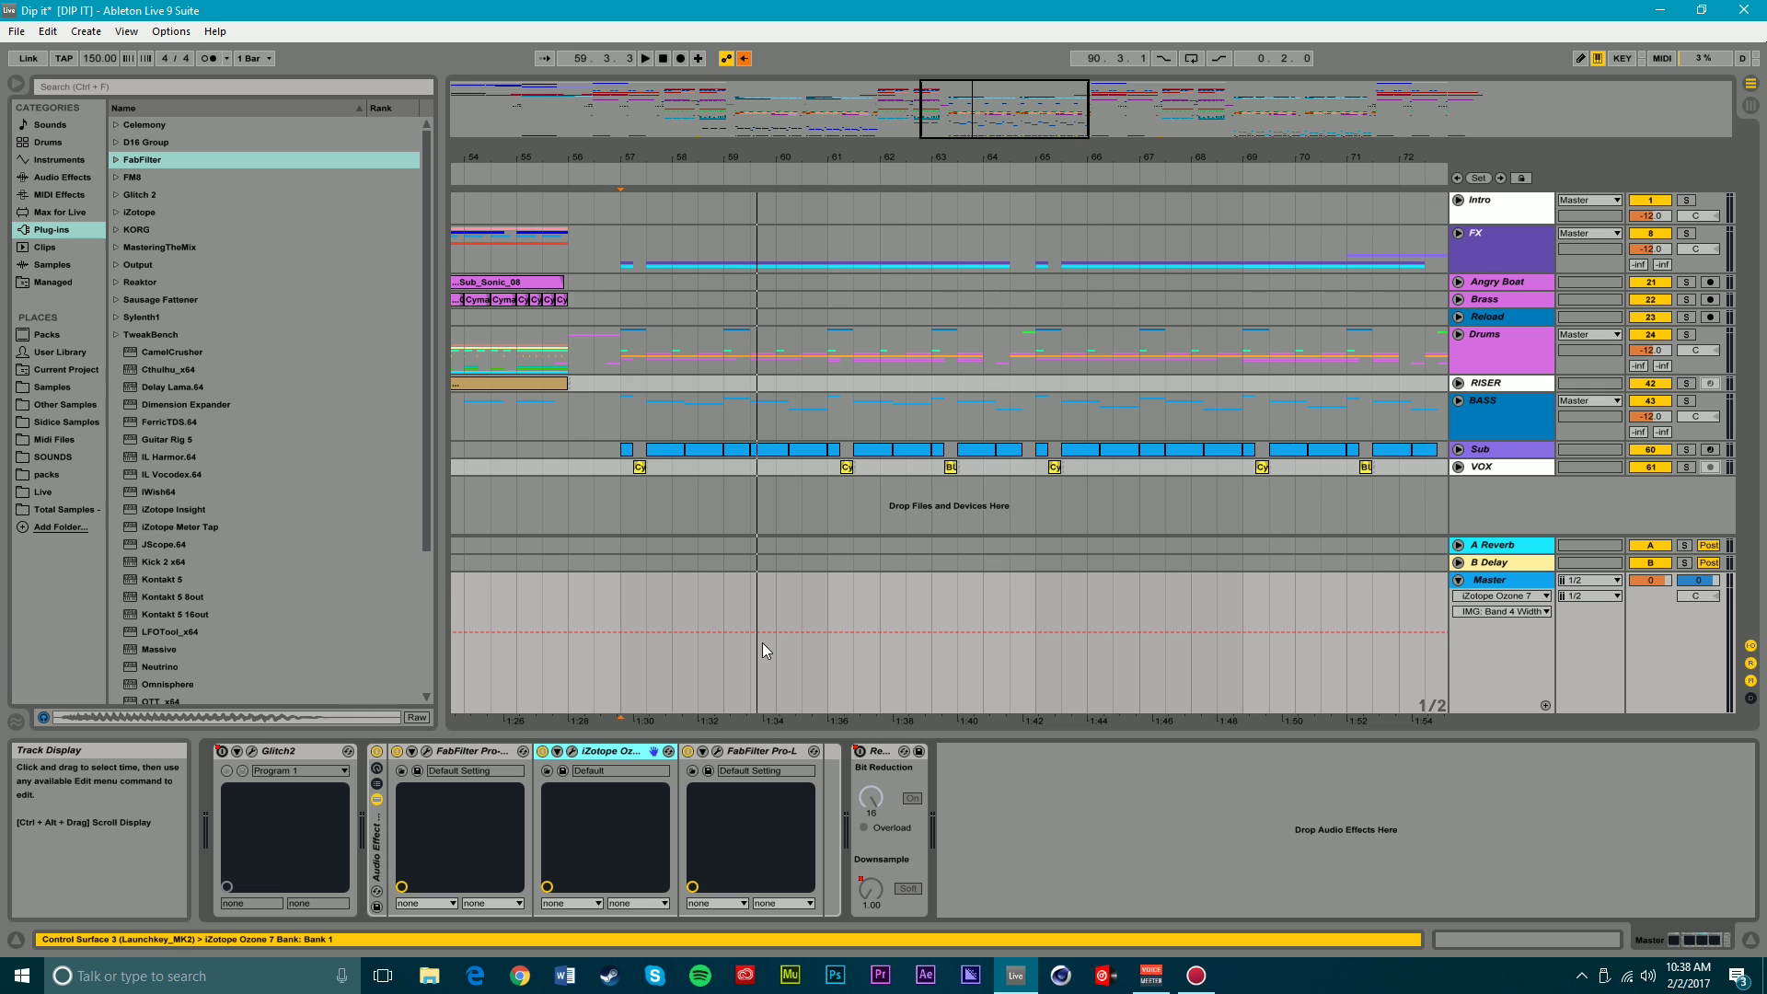
{"action": "left_click", "coordinate": [625, 683]}
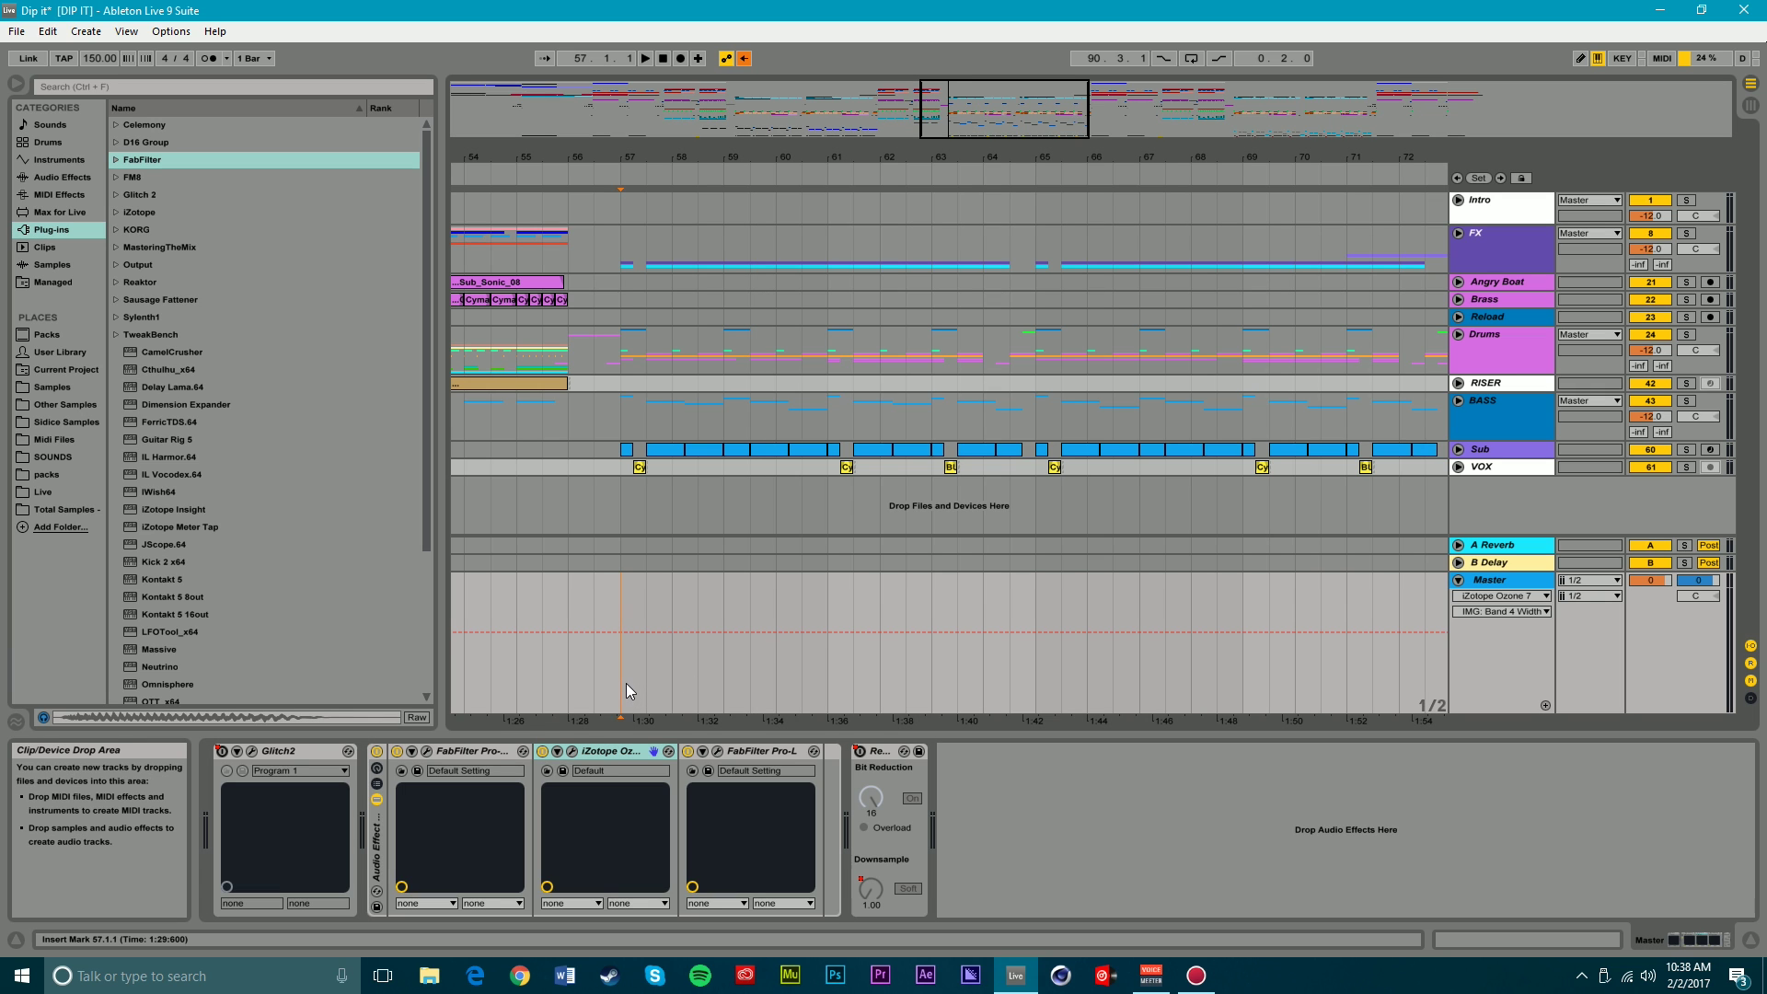